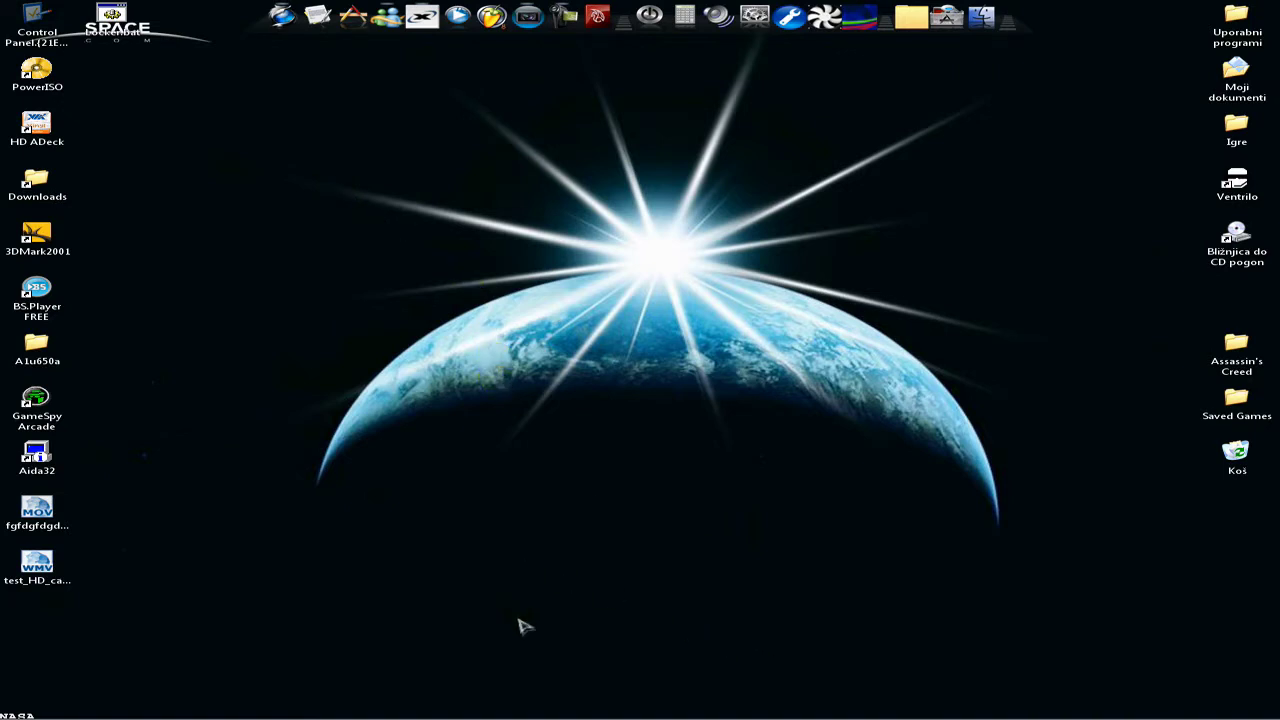
Step: Switch to Camtasia Studio and open the Batch Production wizard
left_click(420, 709)
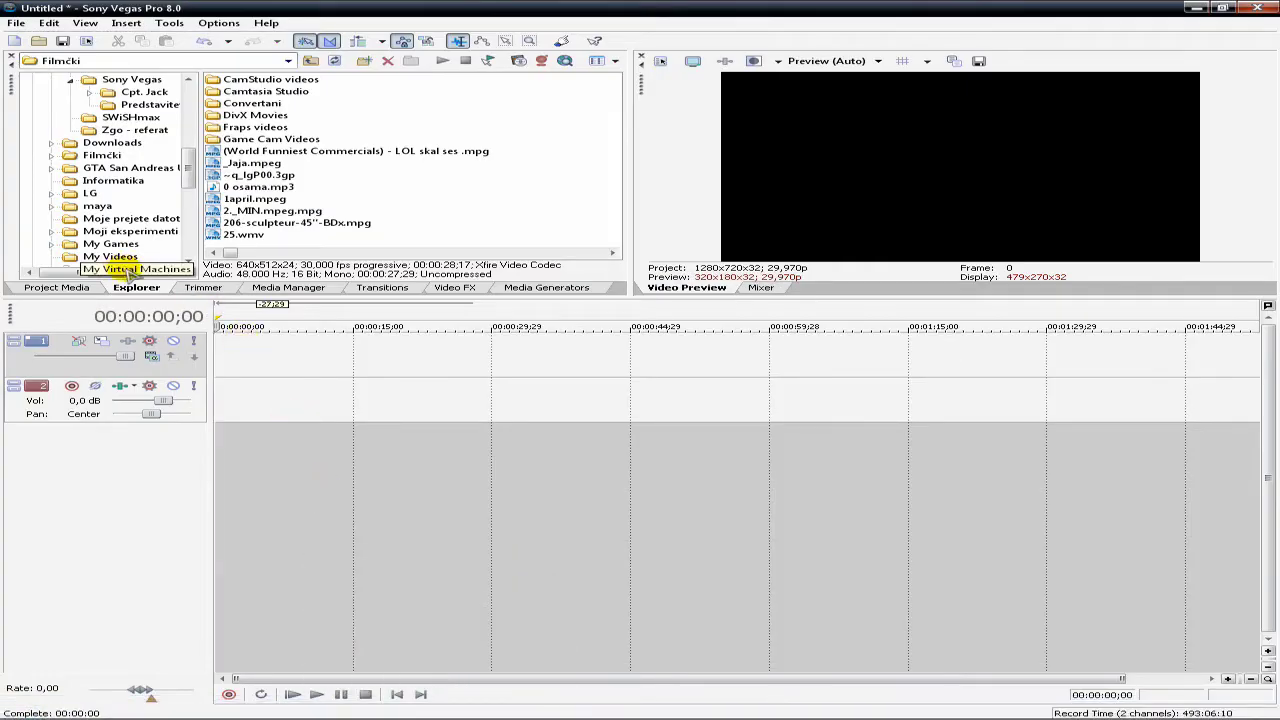
mouse_move(300, 714)
left_click(252, 709)
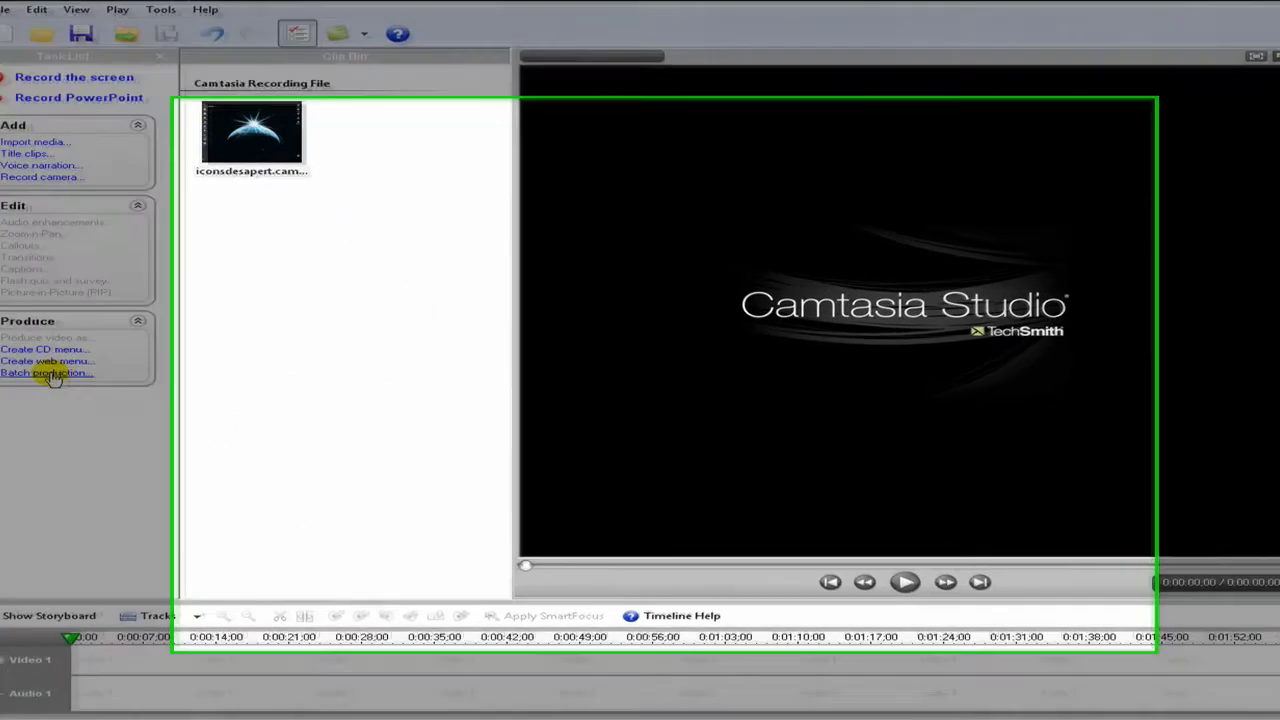
left_click(72, 374)
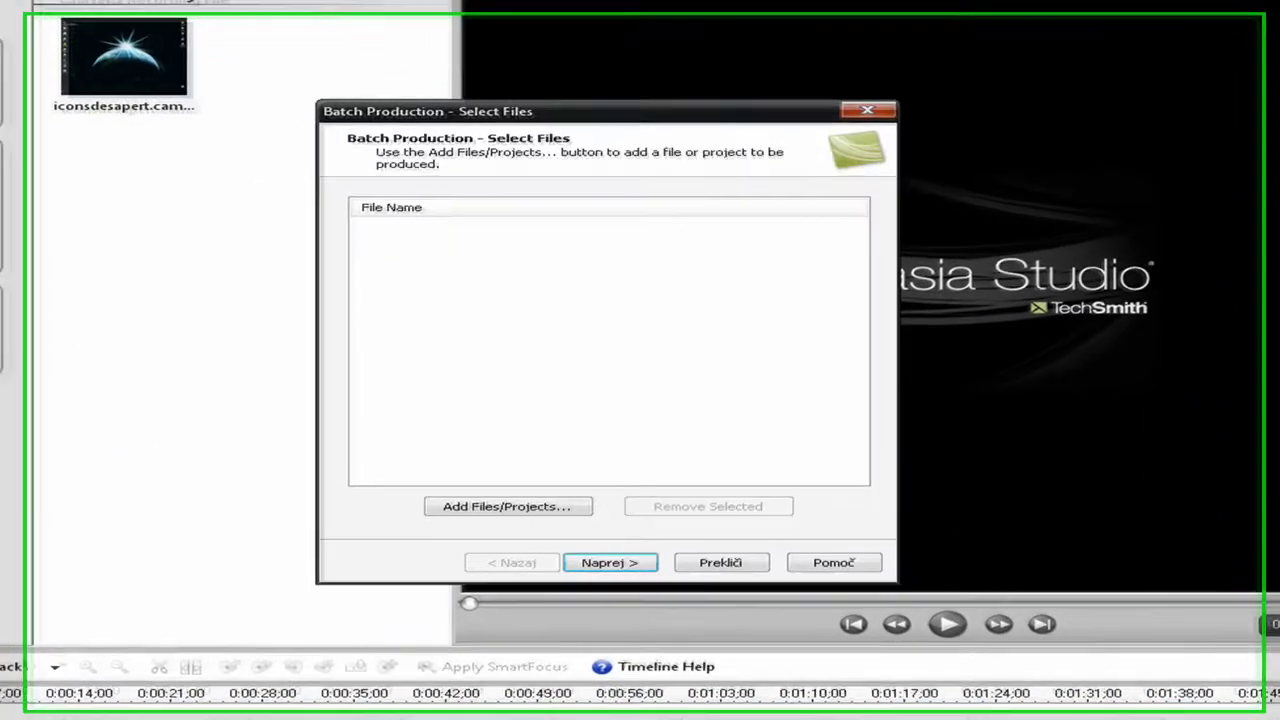
left_click_drag(500, 100, 504, 69)
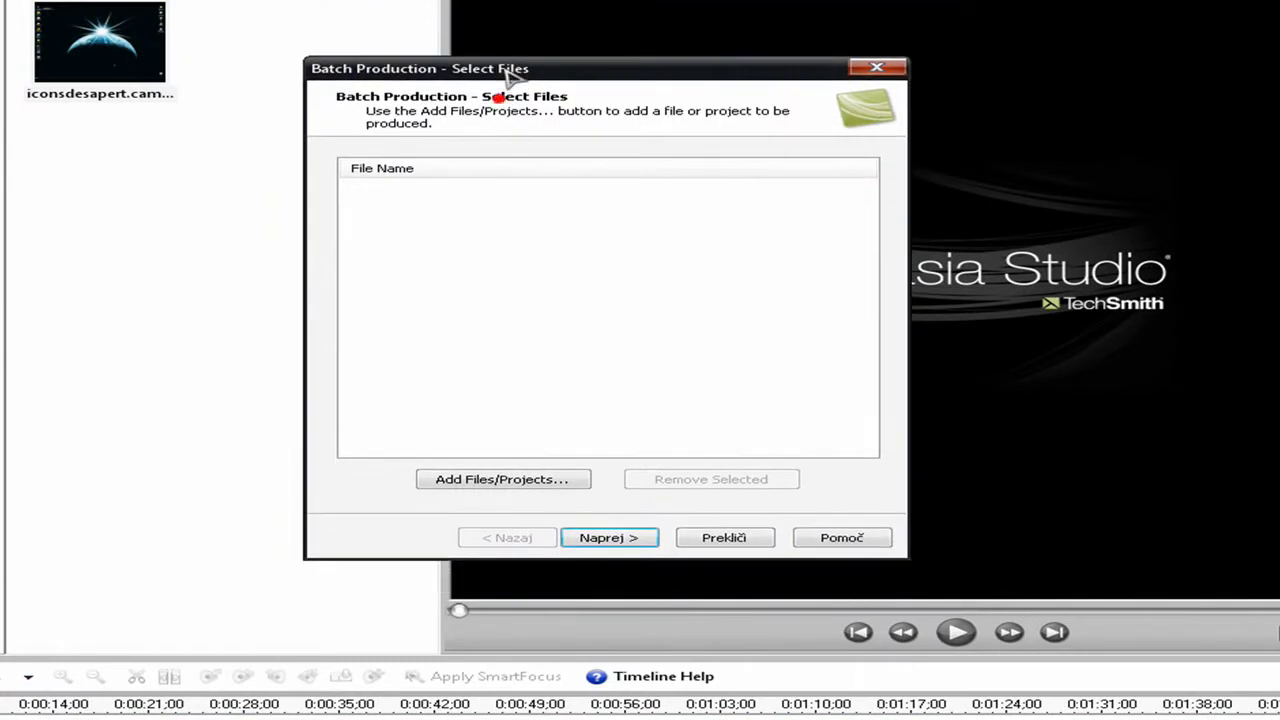
Step: Add Untitled.avi from the Untitled folder to the batch and continue to the preset options
left_click(515, 479)
left_click_drag(554, 110, 674, 149)
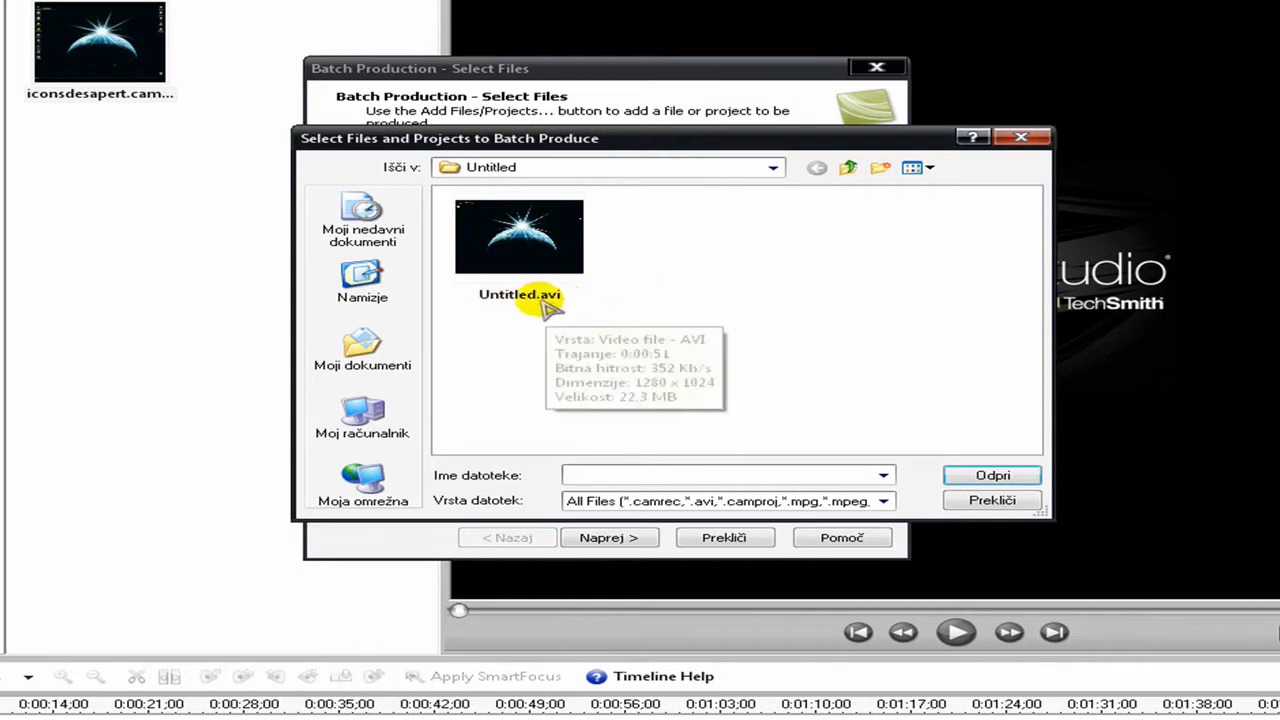
left_click(883, 501)
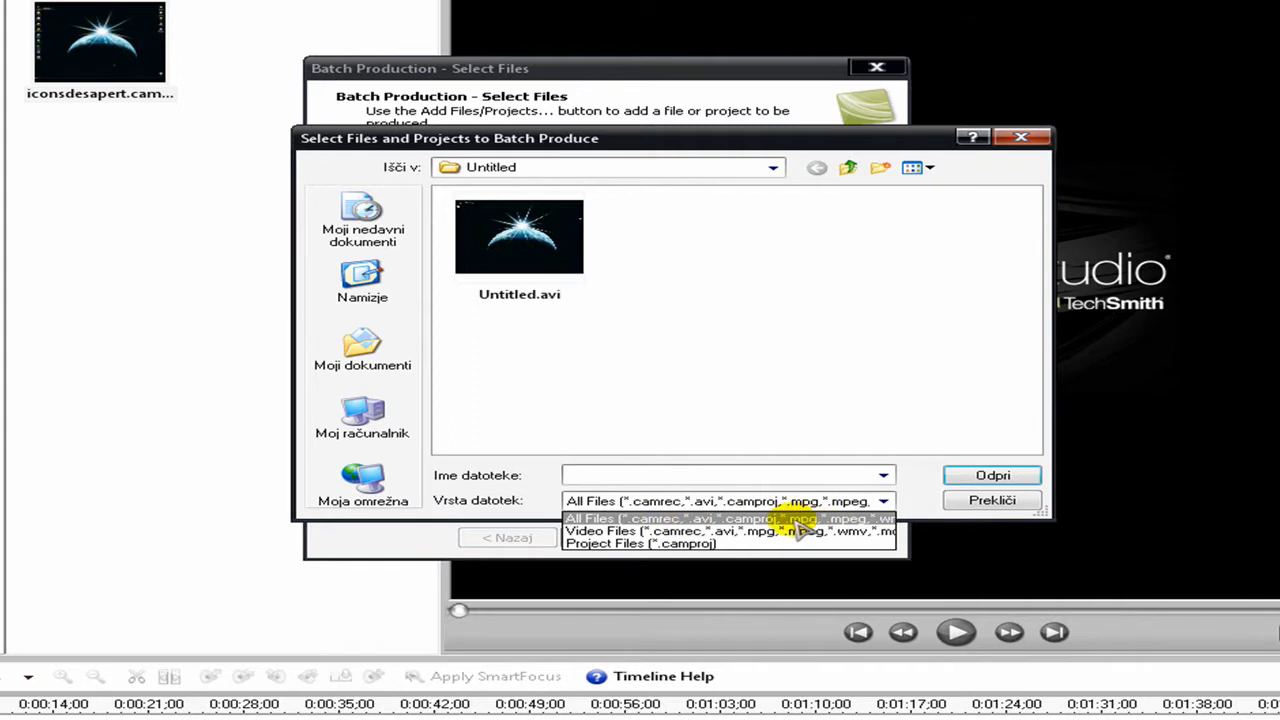
left_click(735, 492)
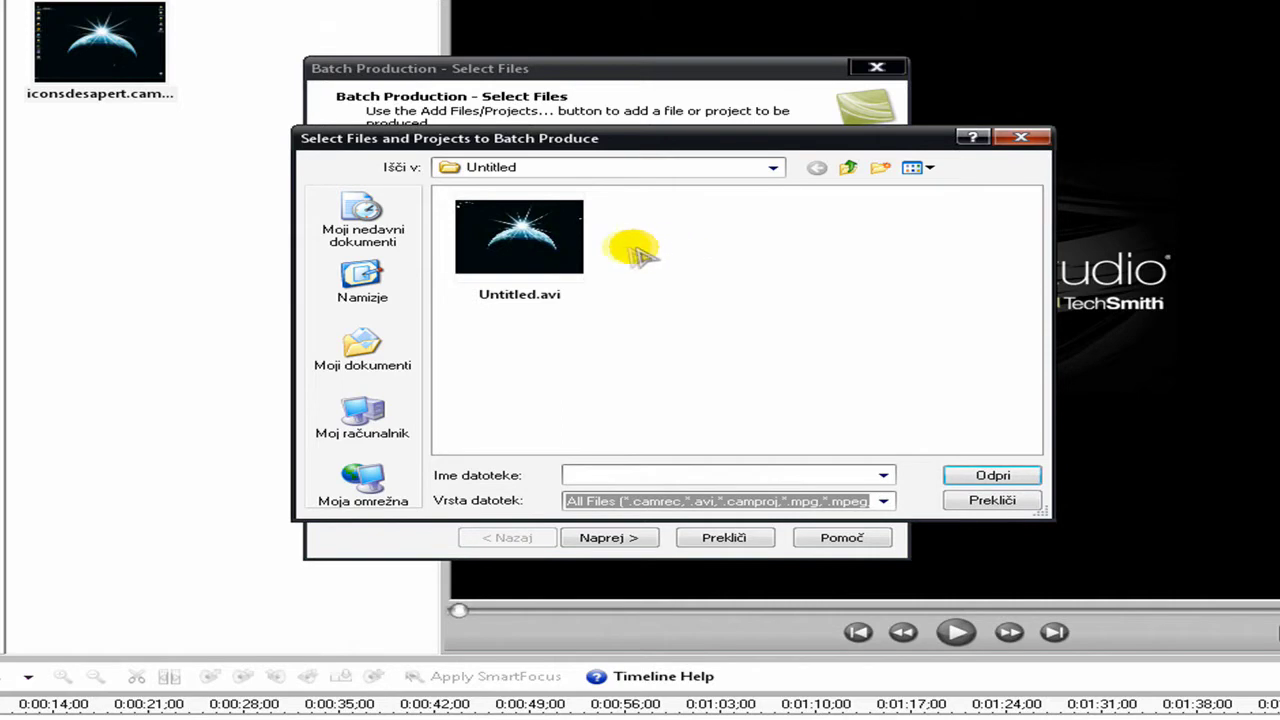
left_click(528, 278)
left_click(1027, 477)
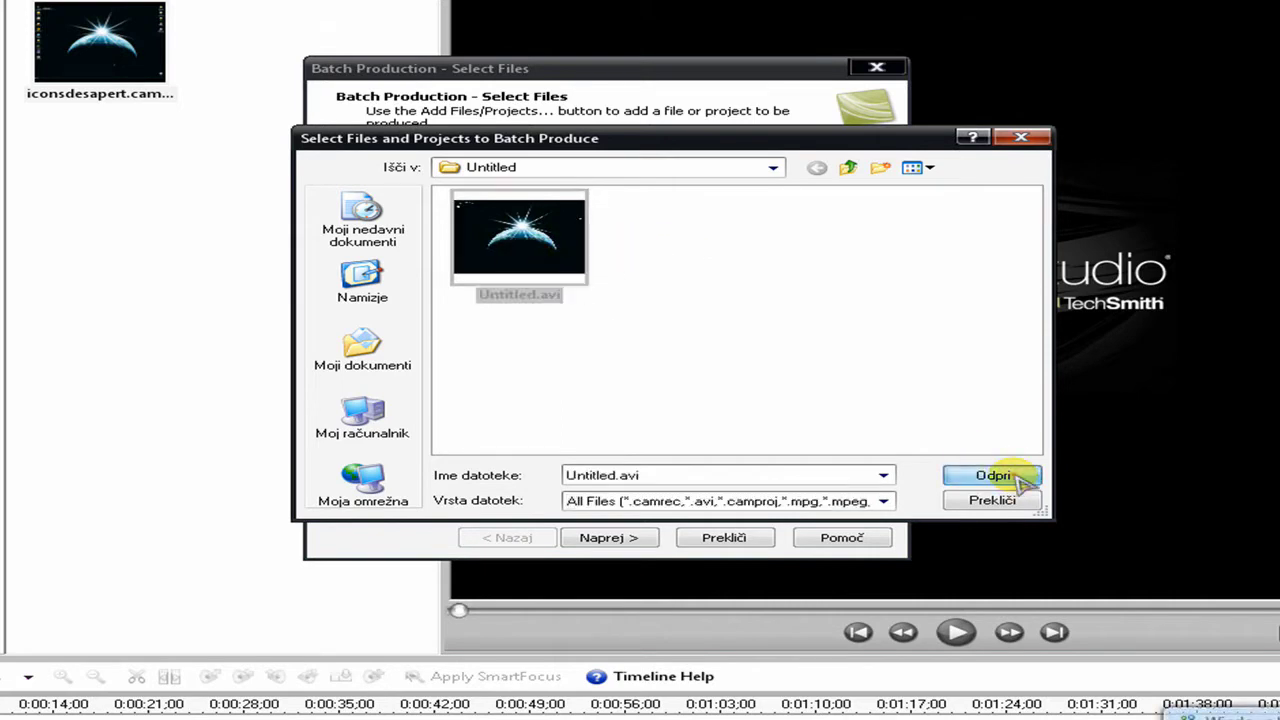
left_click(506, 184)
left_click(655, 539)
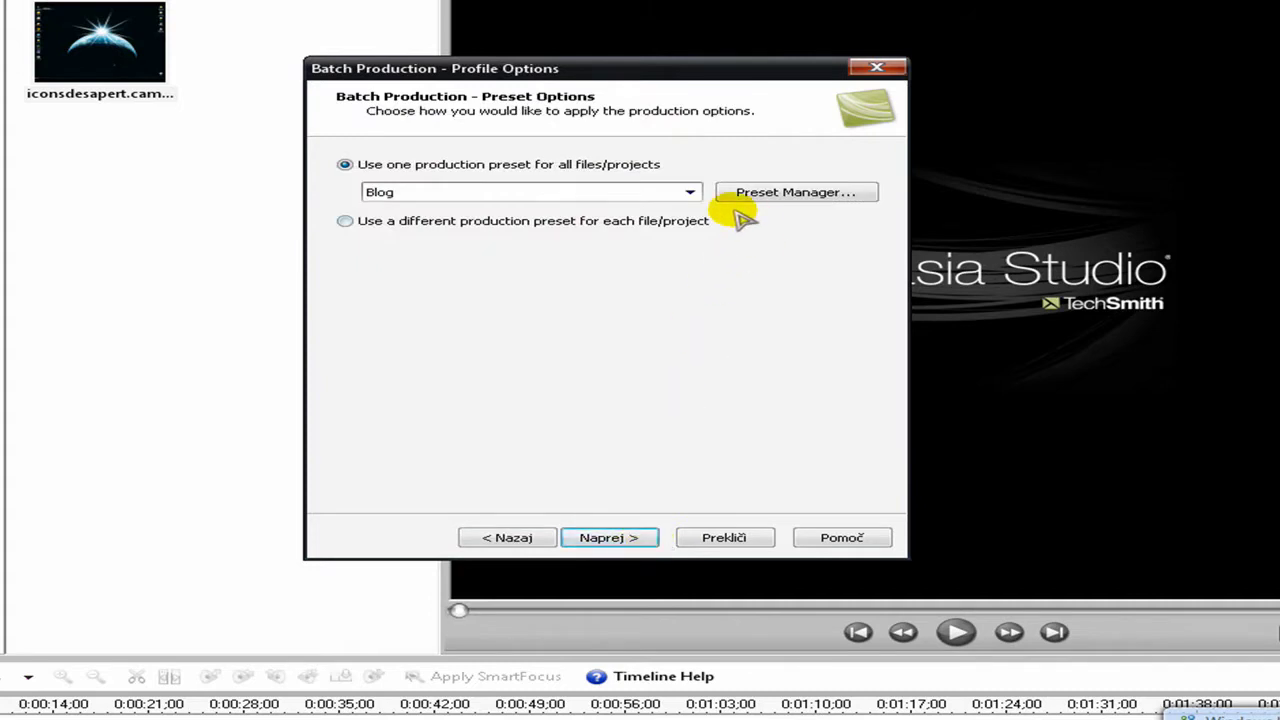
Step: Check the available production presets and start creating a new preset in the Preset Manager
left_click(690, 192)
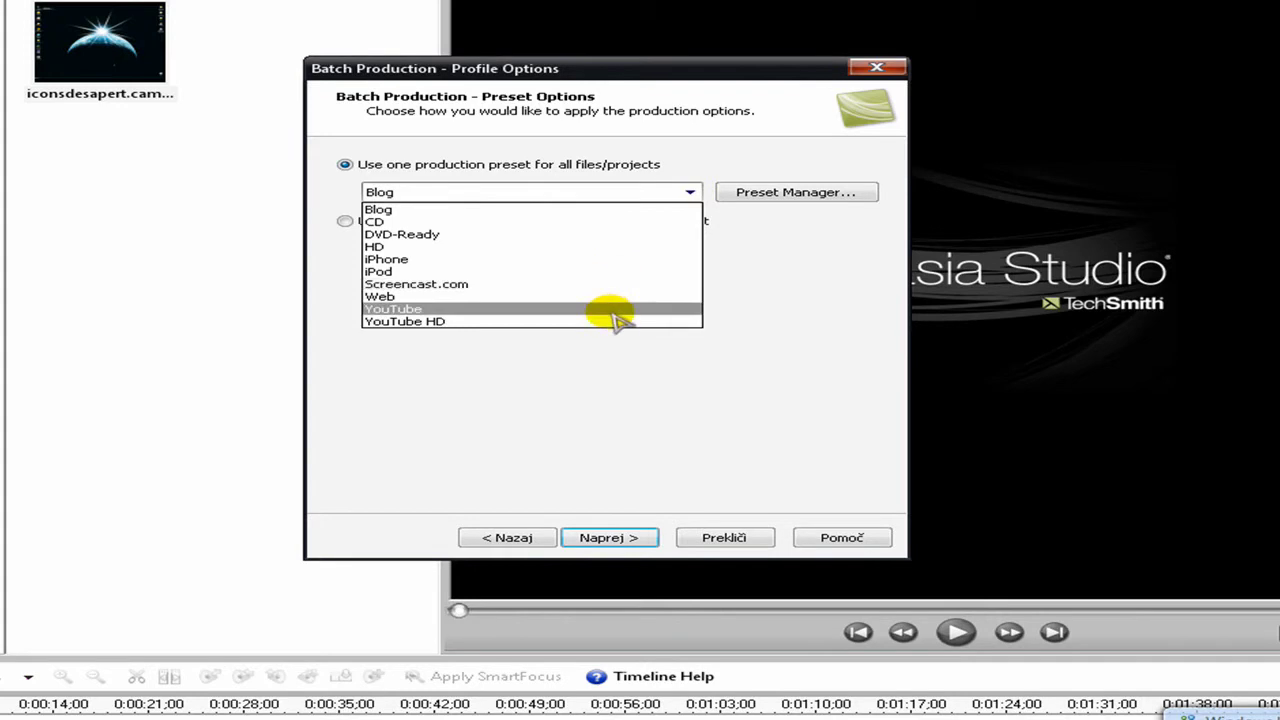
left_click(806, 236)
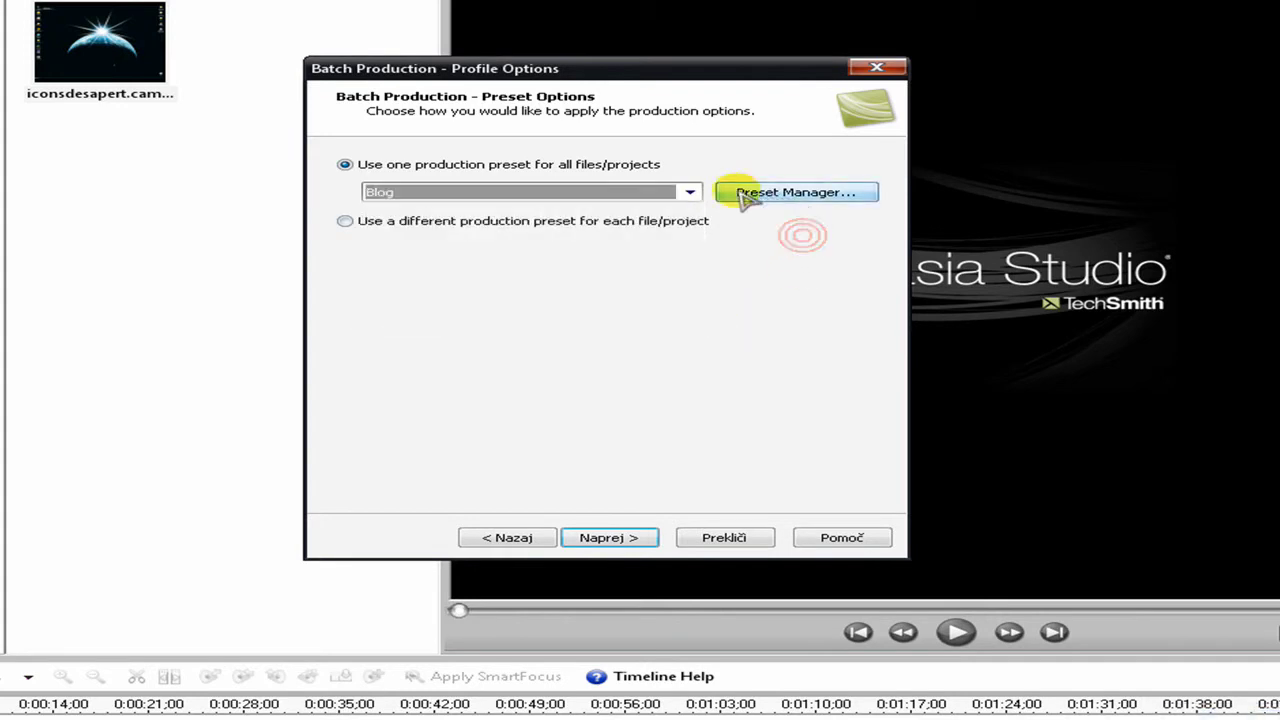
left_click(800, 194)
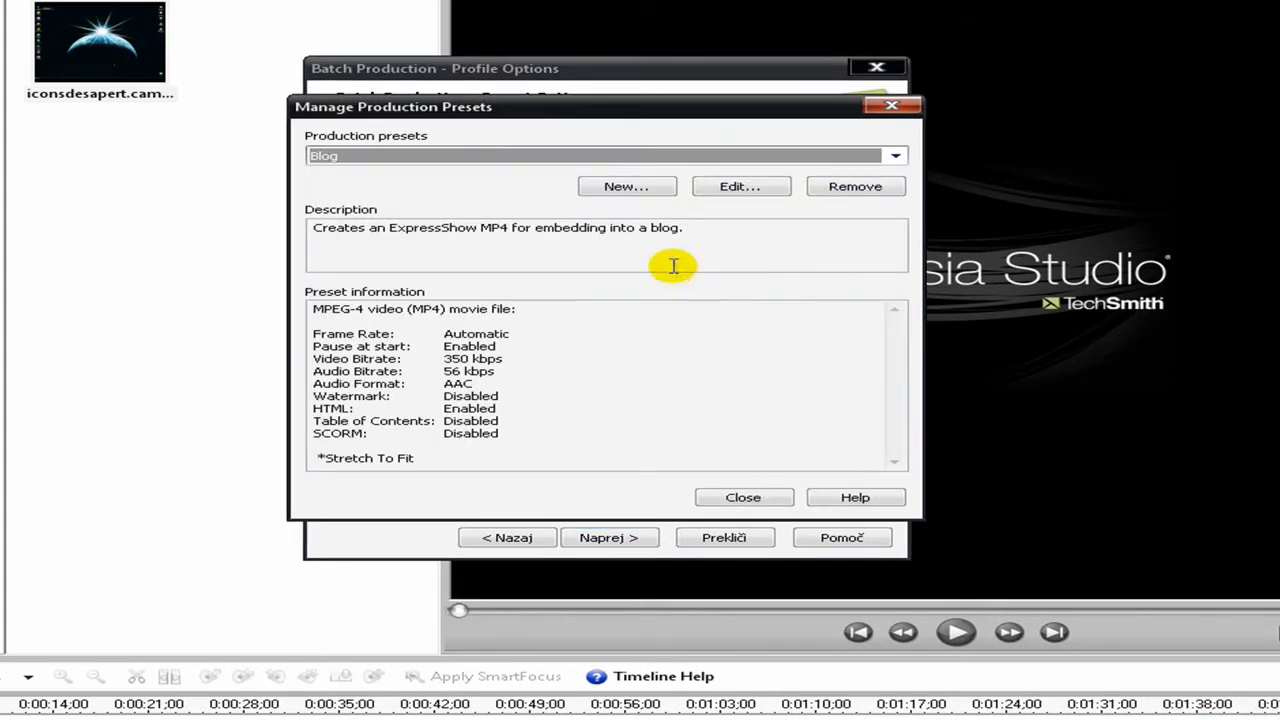
left_click(643, 190)
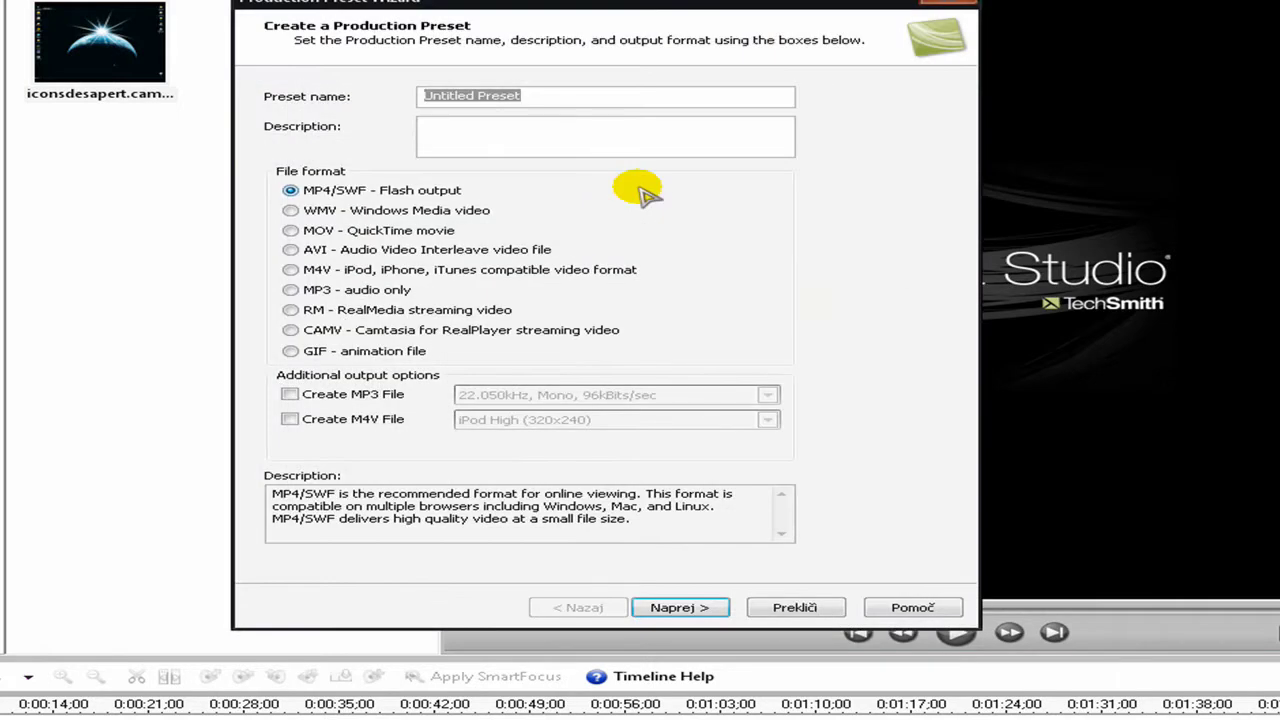
Step: Name the new preset Test with the MOV - QuickTime movie file format and proceed to its encoding options
left_click(496, 235)
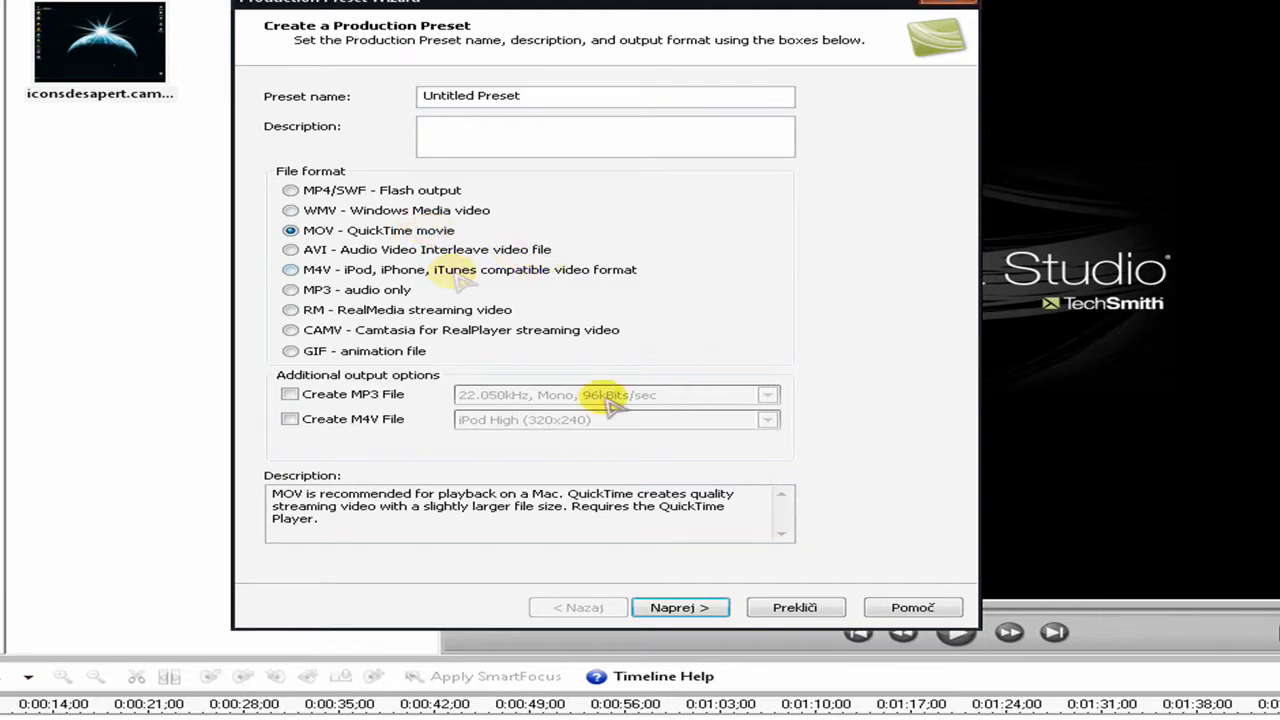
left_click(680, 607)
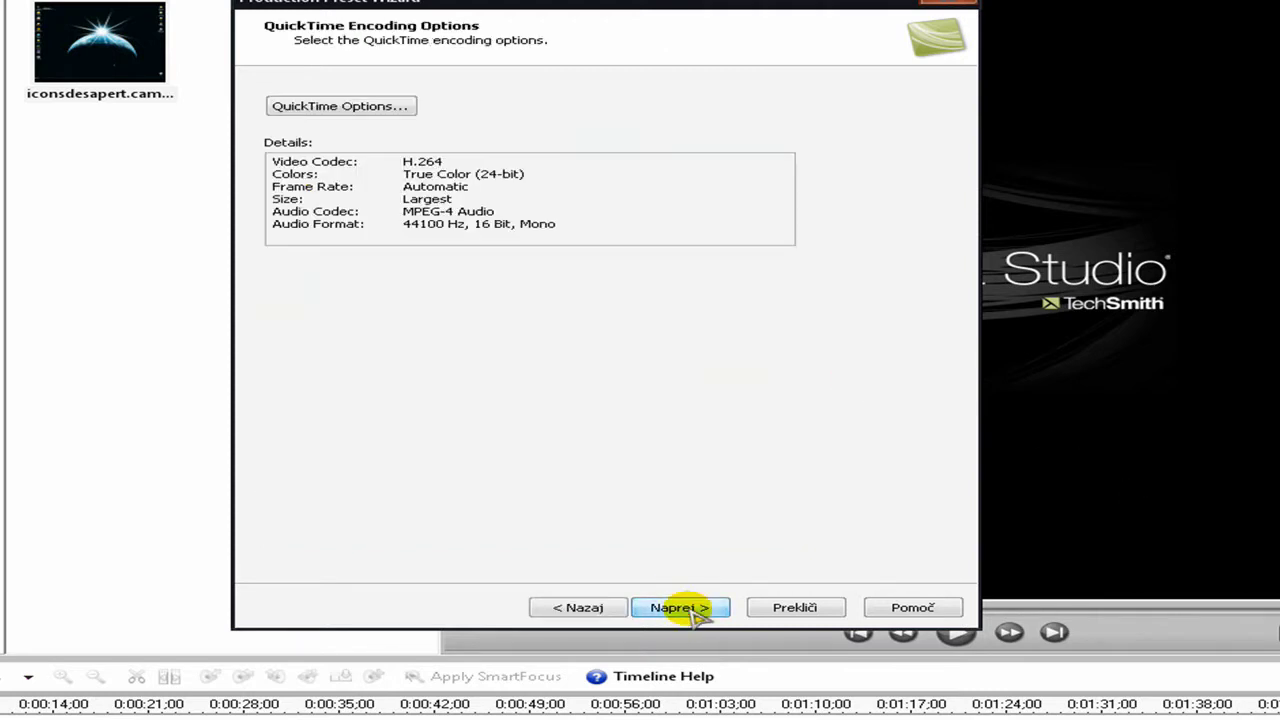
left_click(586, 608)
left_click_drag(529, 94, 331, 100)
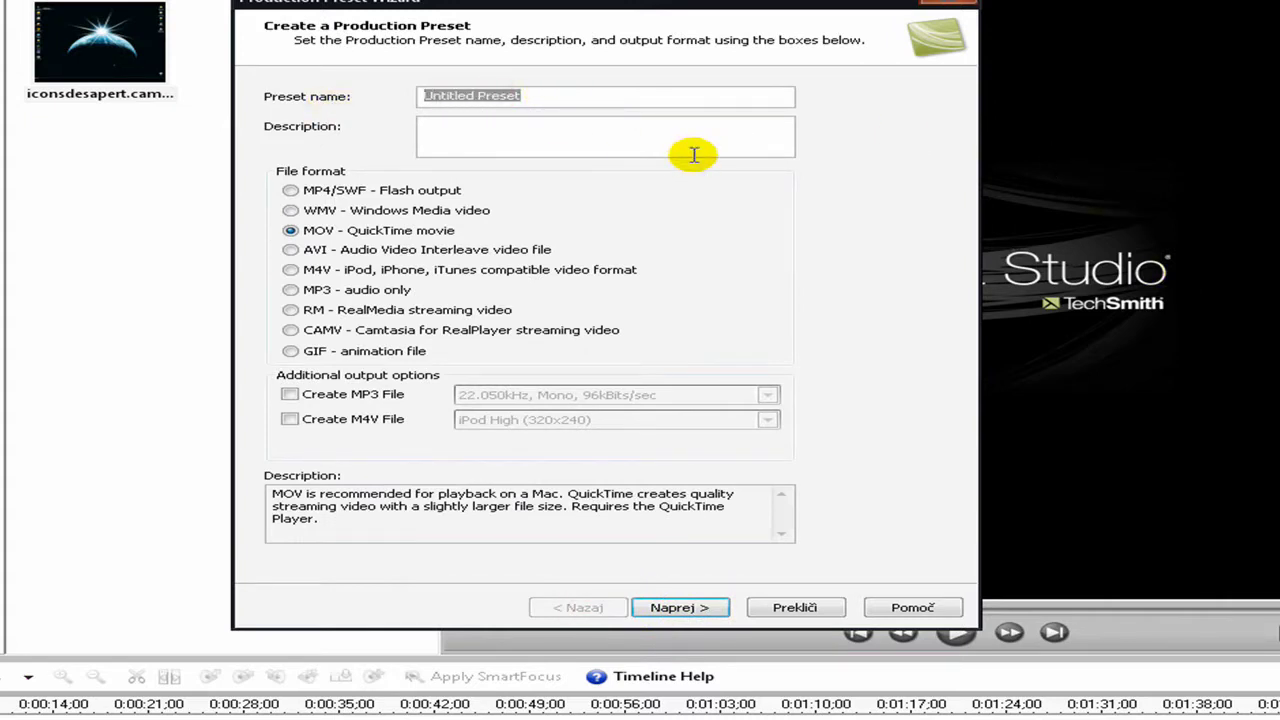
type("Test")
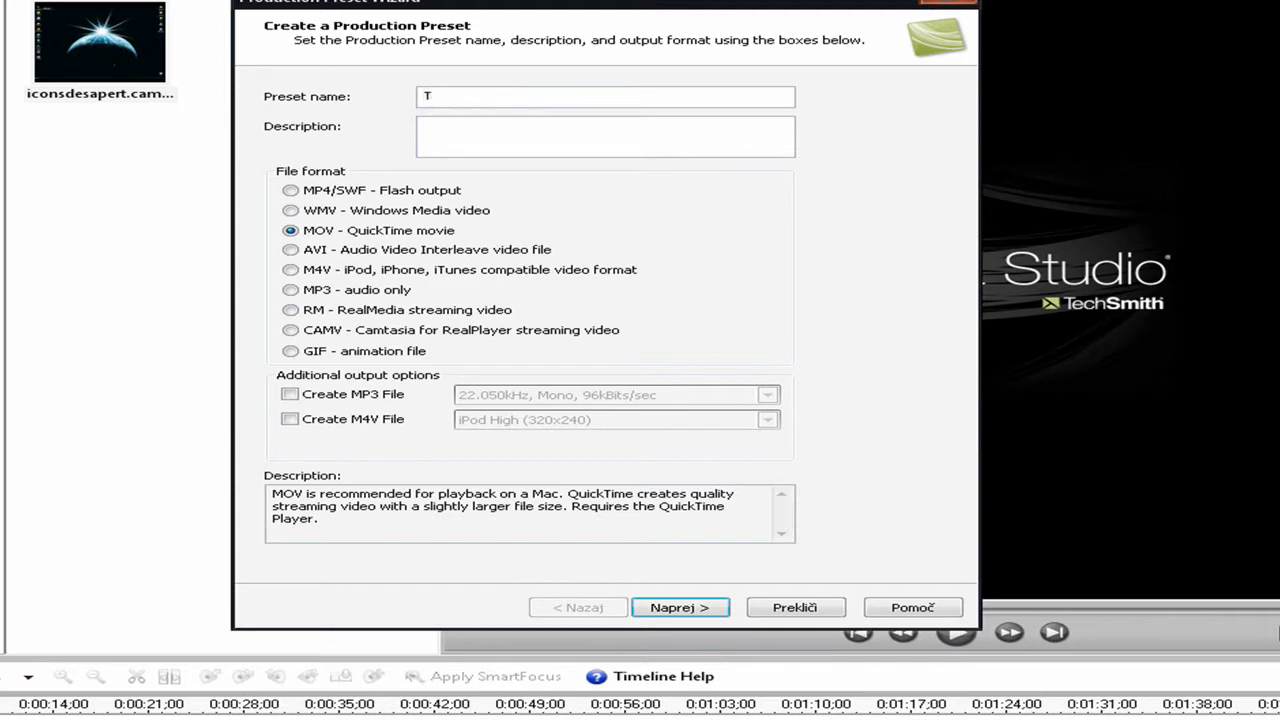
left_click(703, 610)
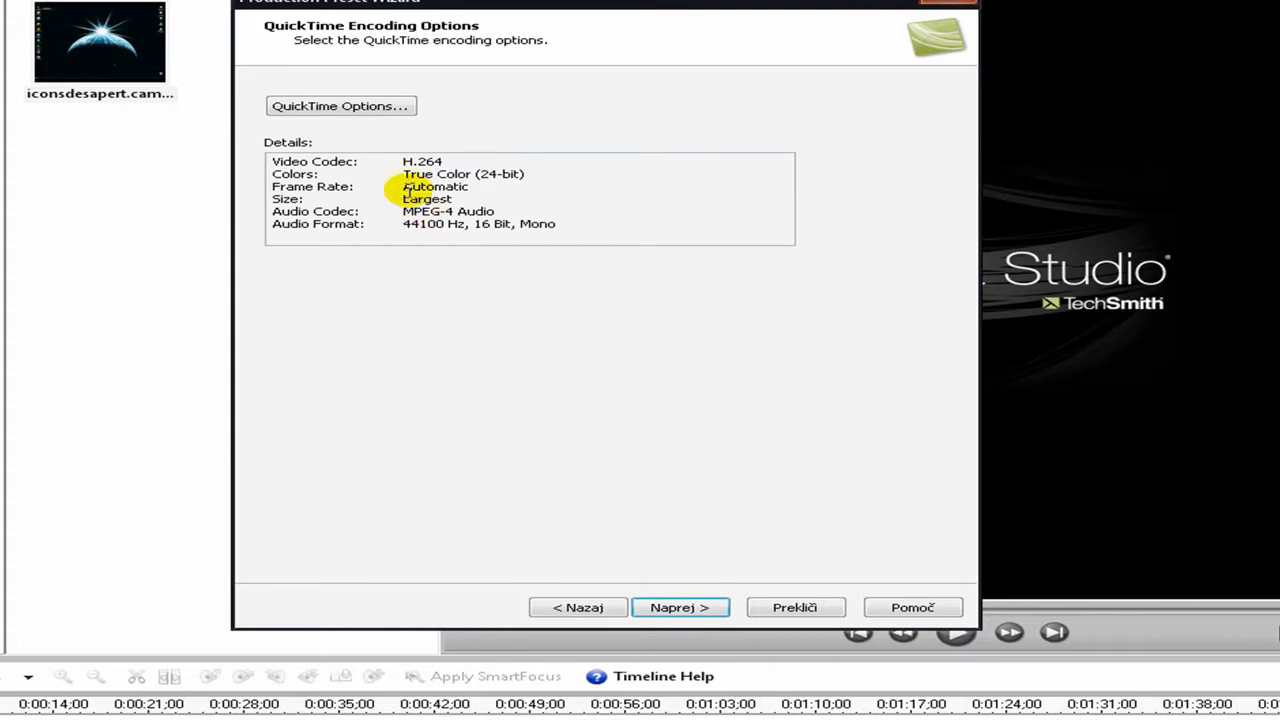
Step: Set the QuickTime video compression to 30 fps, Best quality and Best quality (Multi-pass) encoding
left_click(338, 108)
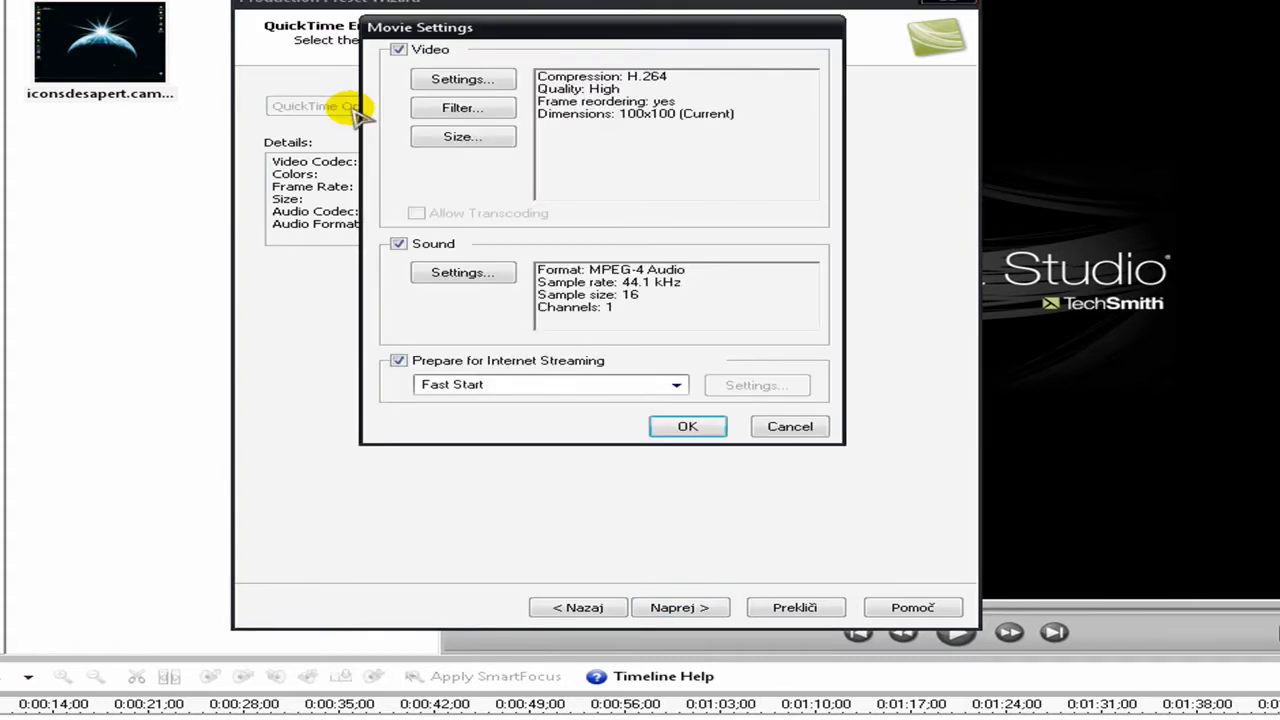
left_click_drag(486, 36, 552, 84)
left_click(560, 126)
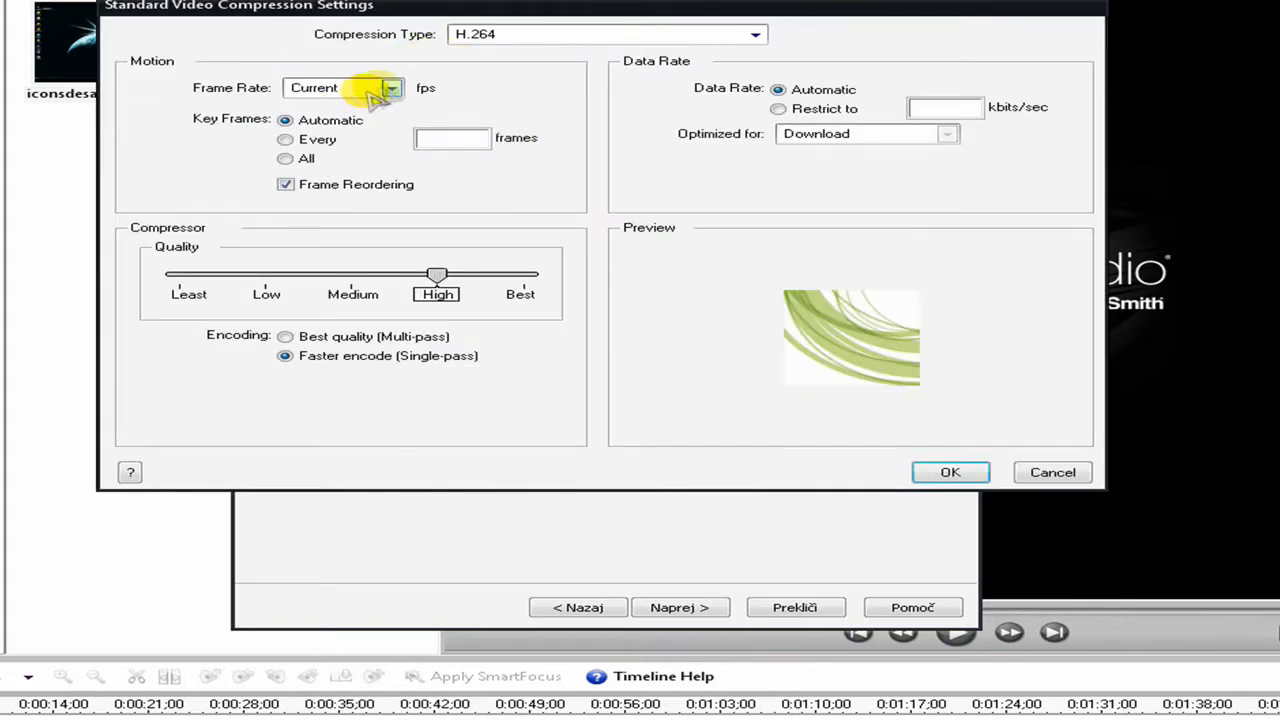
left_click(392, 88)
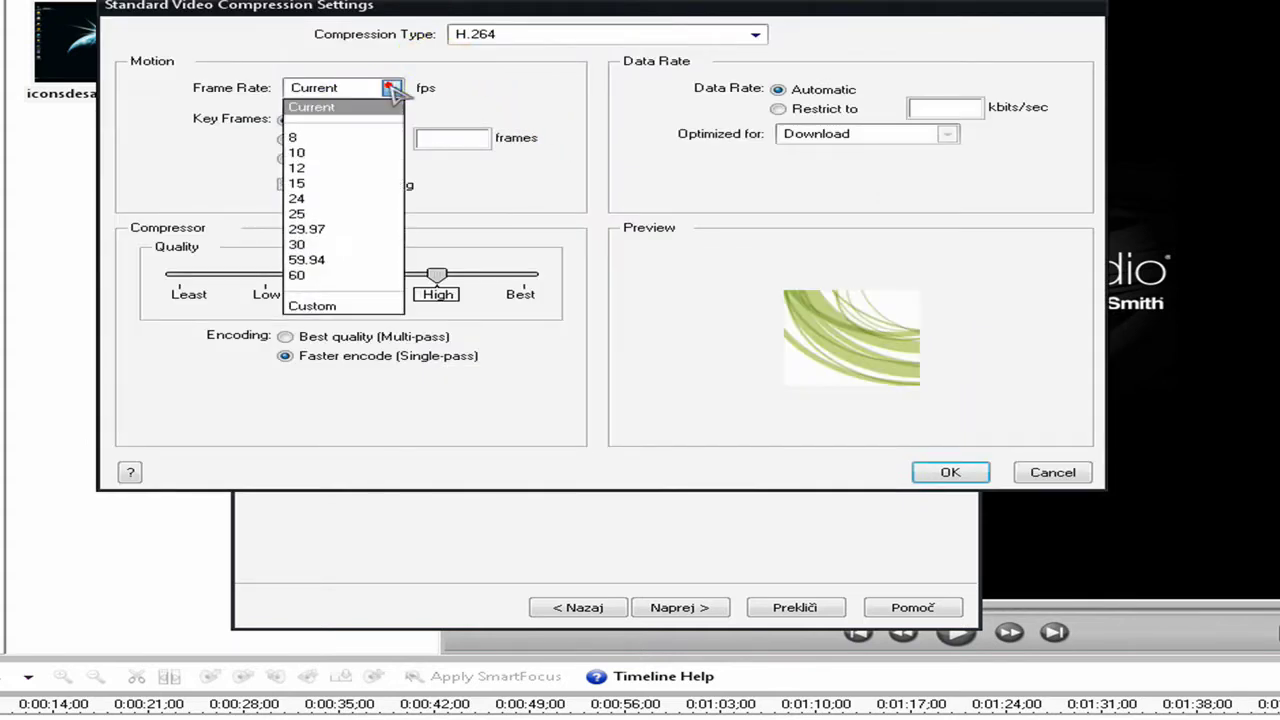
left_click(340, 246)
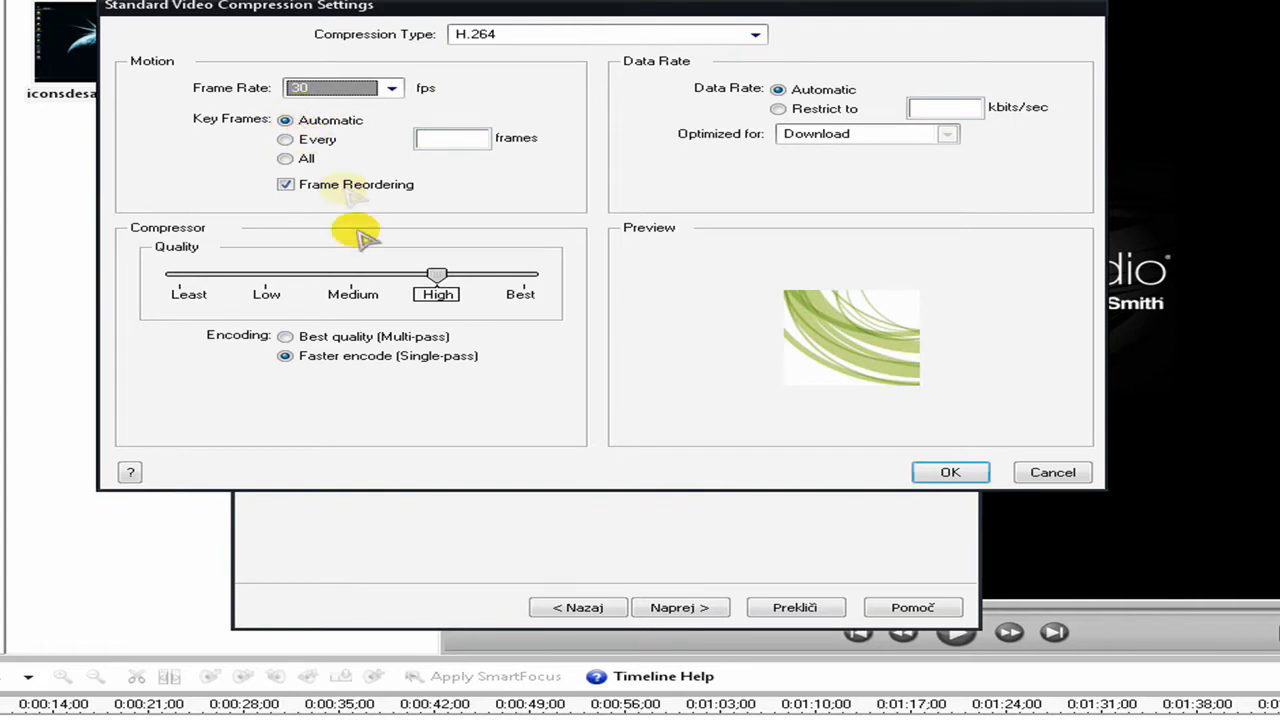
left_click_drag(437, 274, 548, 274)
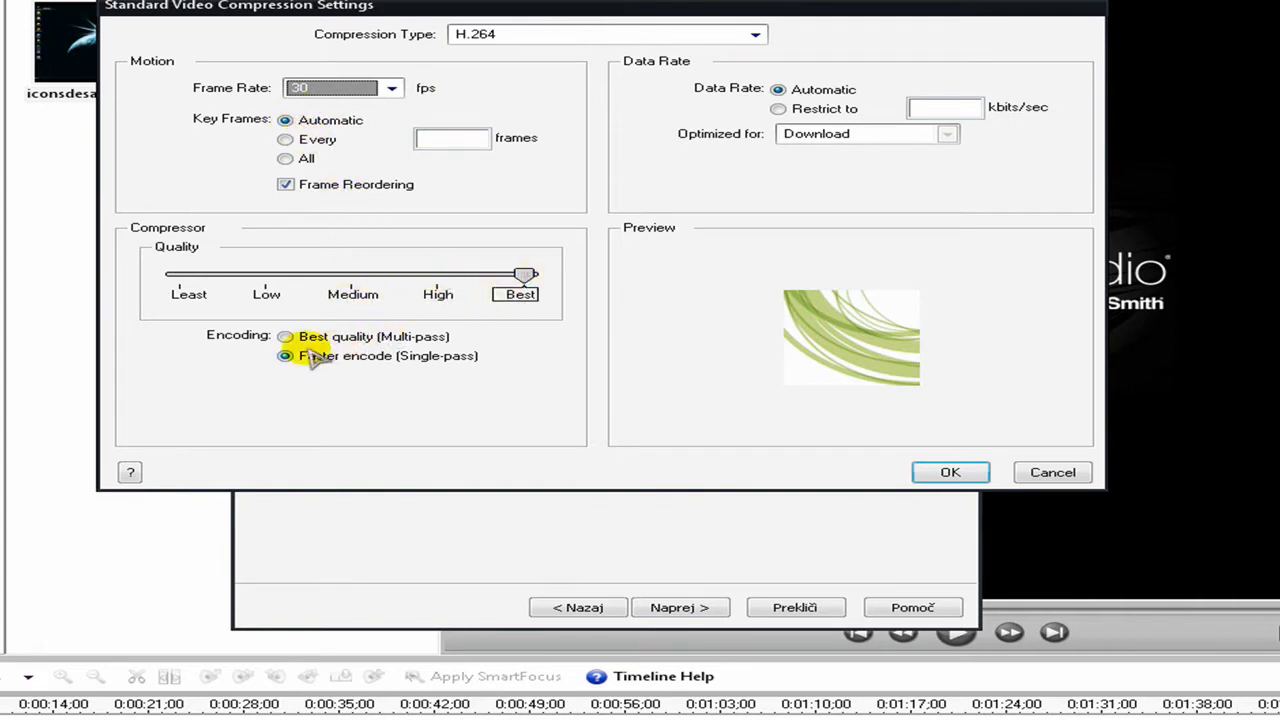
left_click(286, 337)
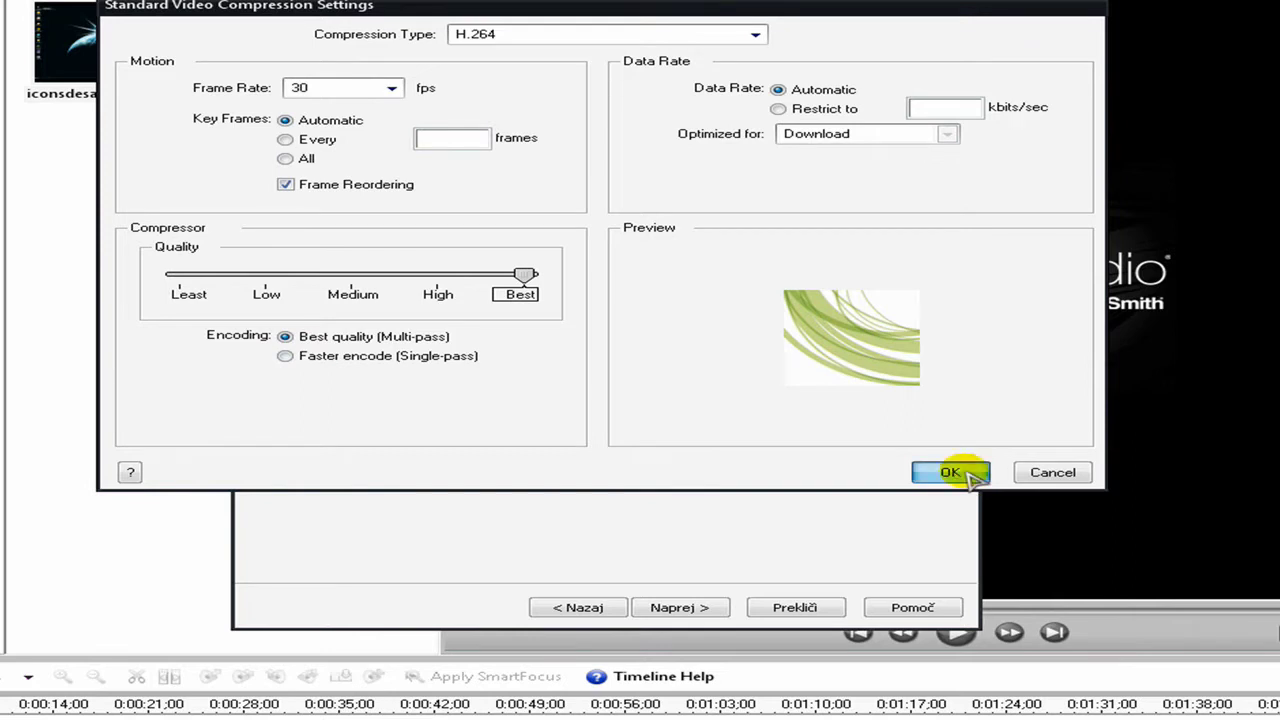
left_click(968, 474)
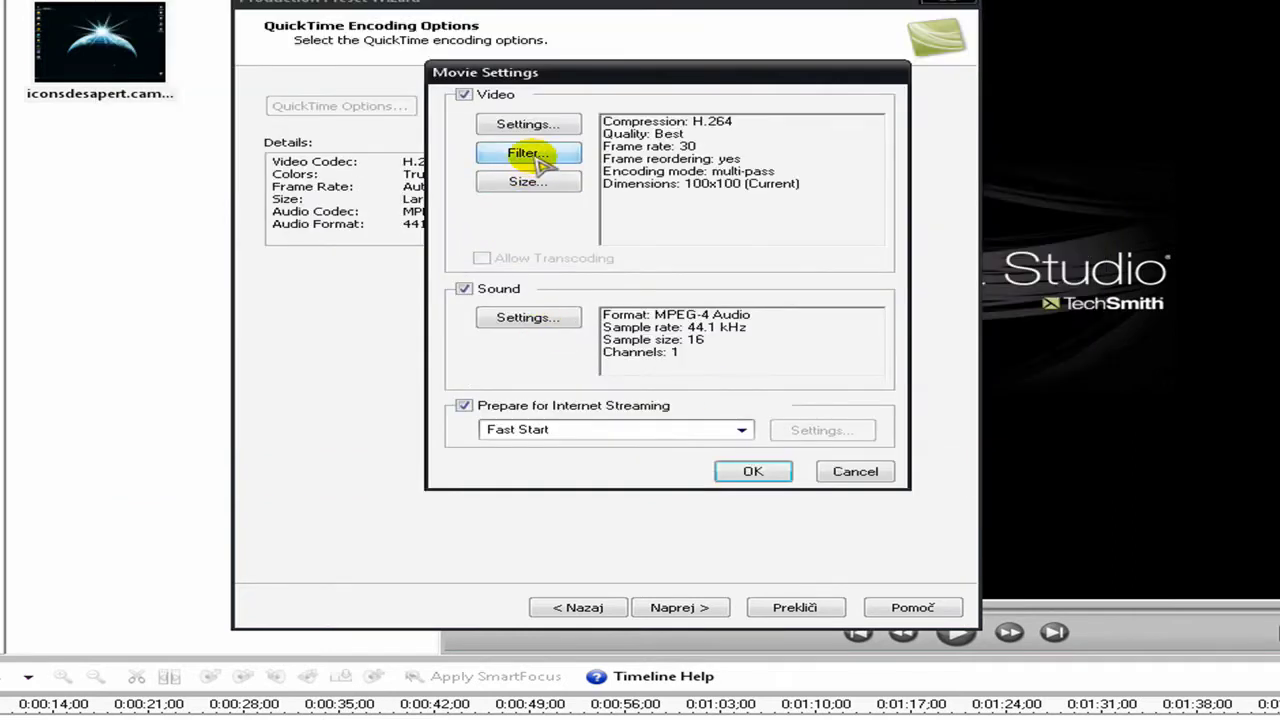
Step: Examine the Blur and Filters categories among the QuickTime video filters
left_click(530, 155)
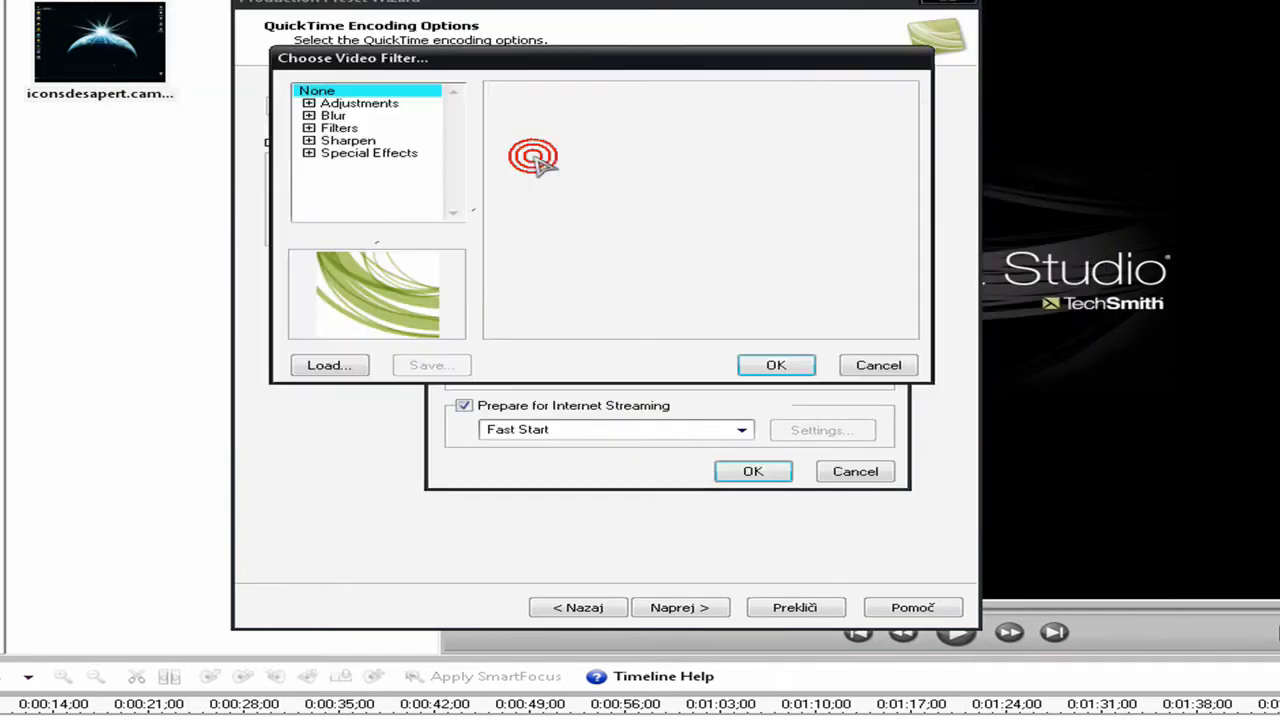
left_click(325, 116)
left_click(328, 128)
left_click(309, 128)
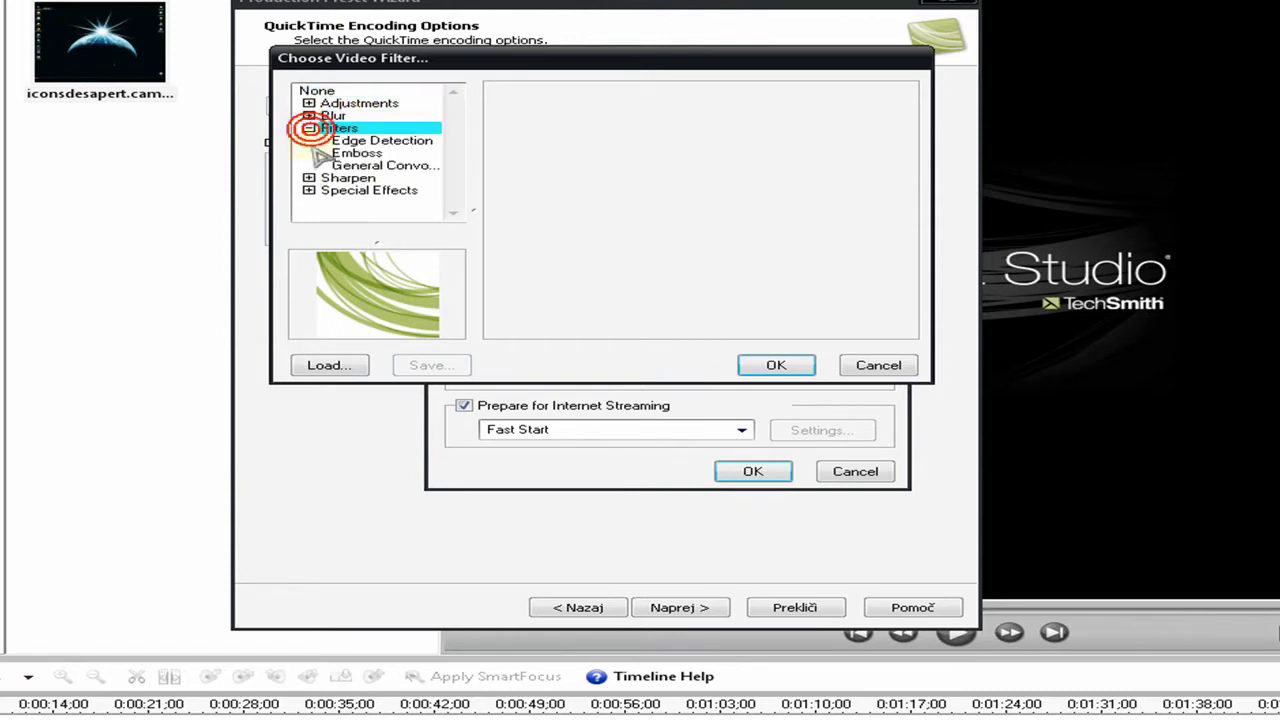
left_click(312, 116)
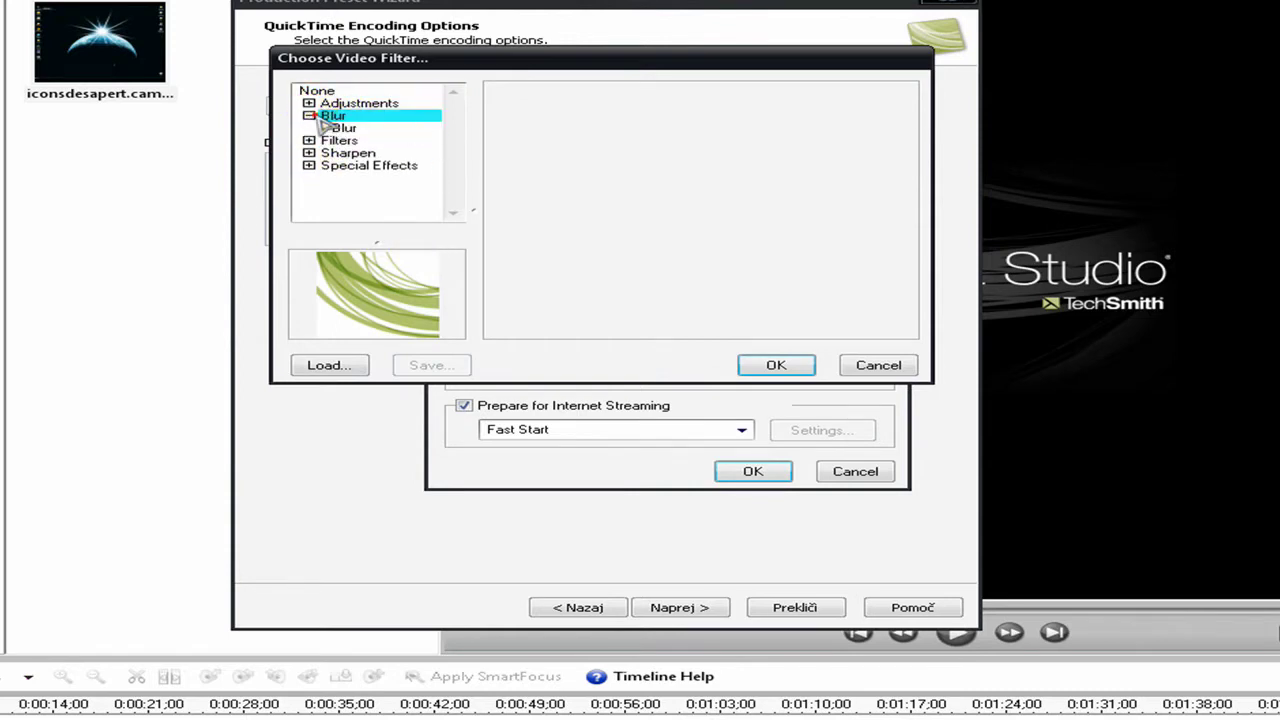
left_click(309, 116)
left_click(309, 116)
left_click(878, 366)
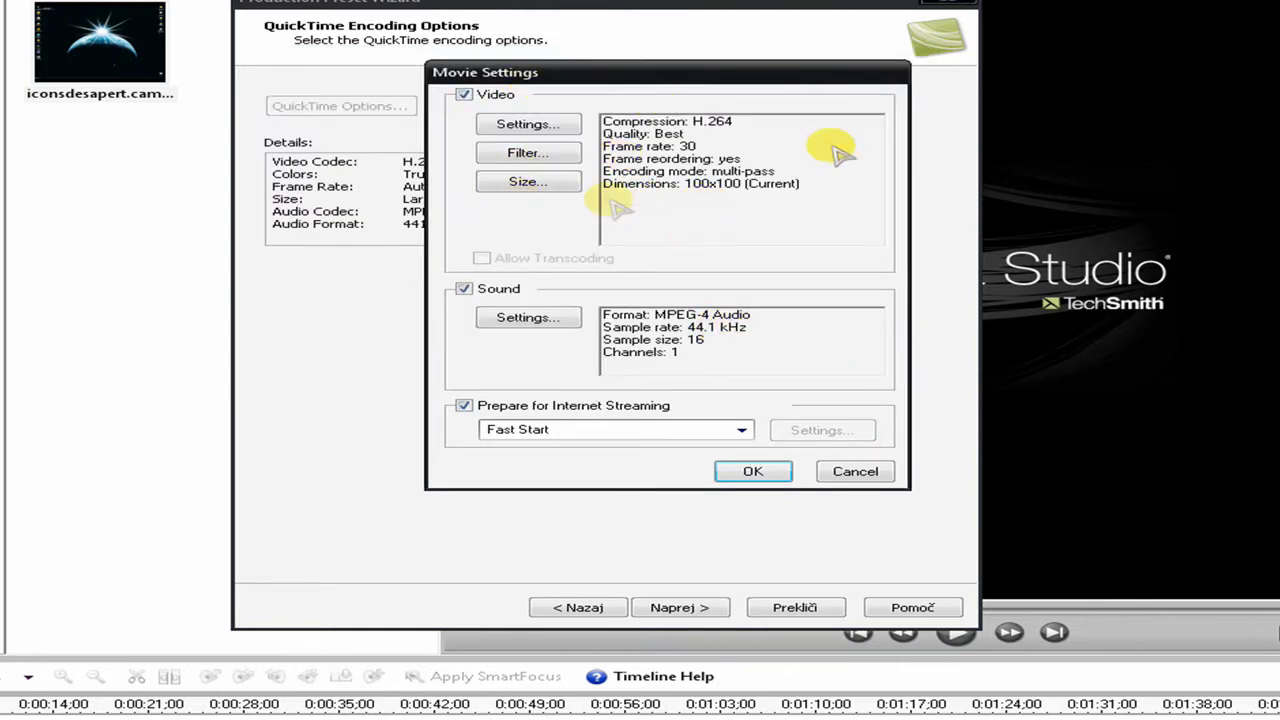
Step: Set the export dimensions to HD 1280 x 720 16:9
left_click(525, 183)
left_click(598, 135)
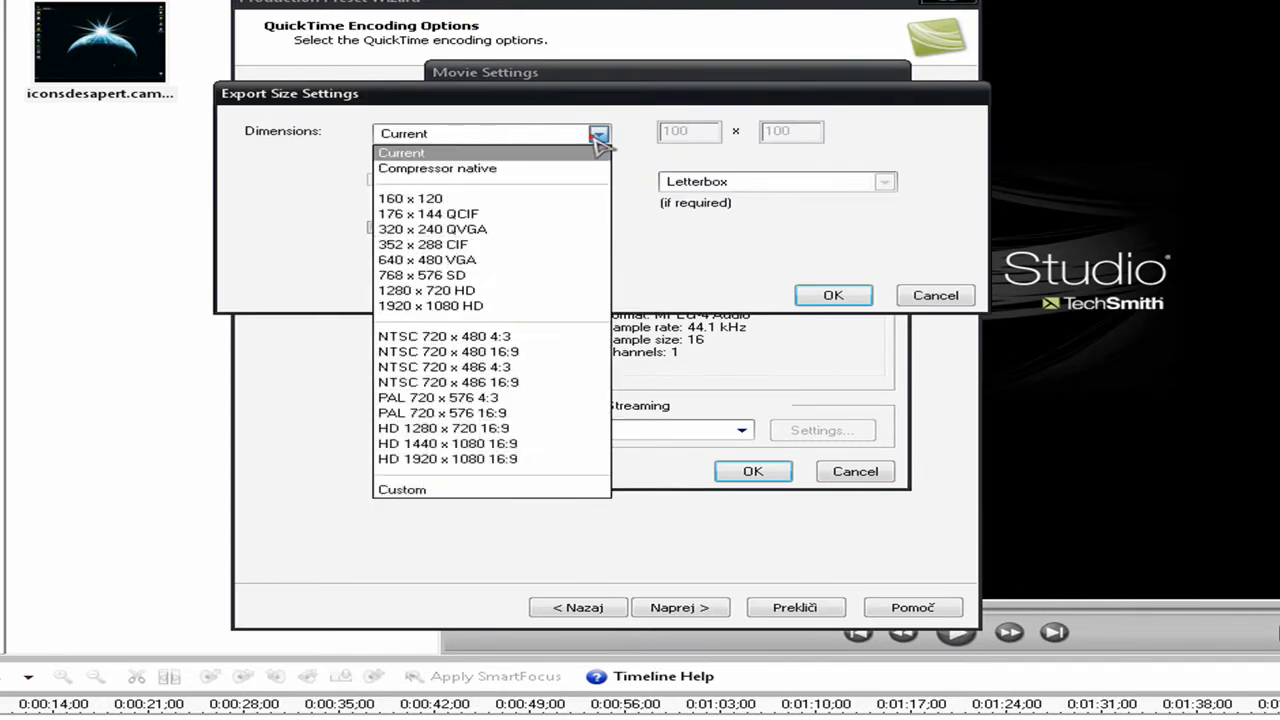
left_click(516, 433)
left_click(826, 296)
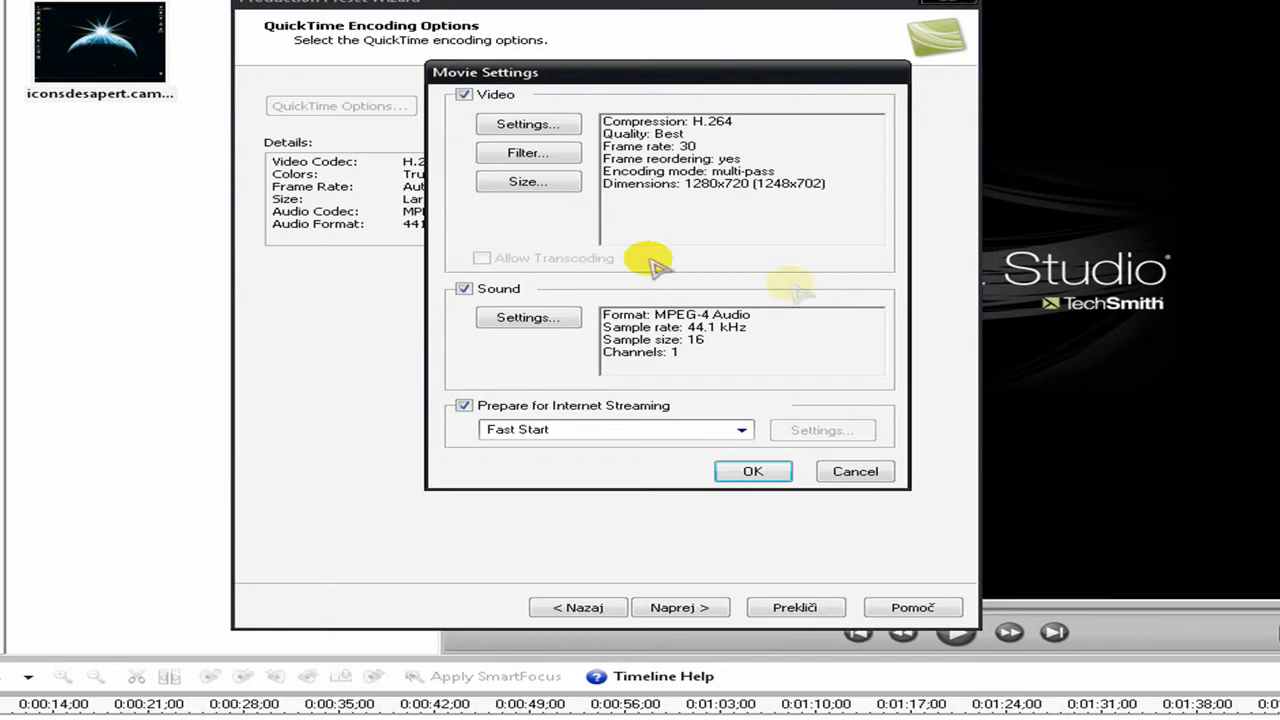
Step: Set the QuickTime sound to 44.1 kHz stereo and accept the movie settings
left_click(522, 318)
left_click(720, 167)
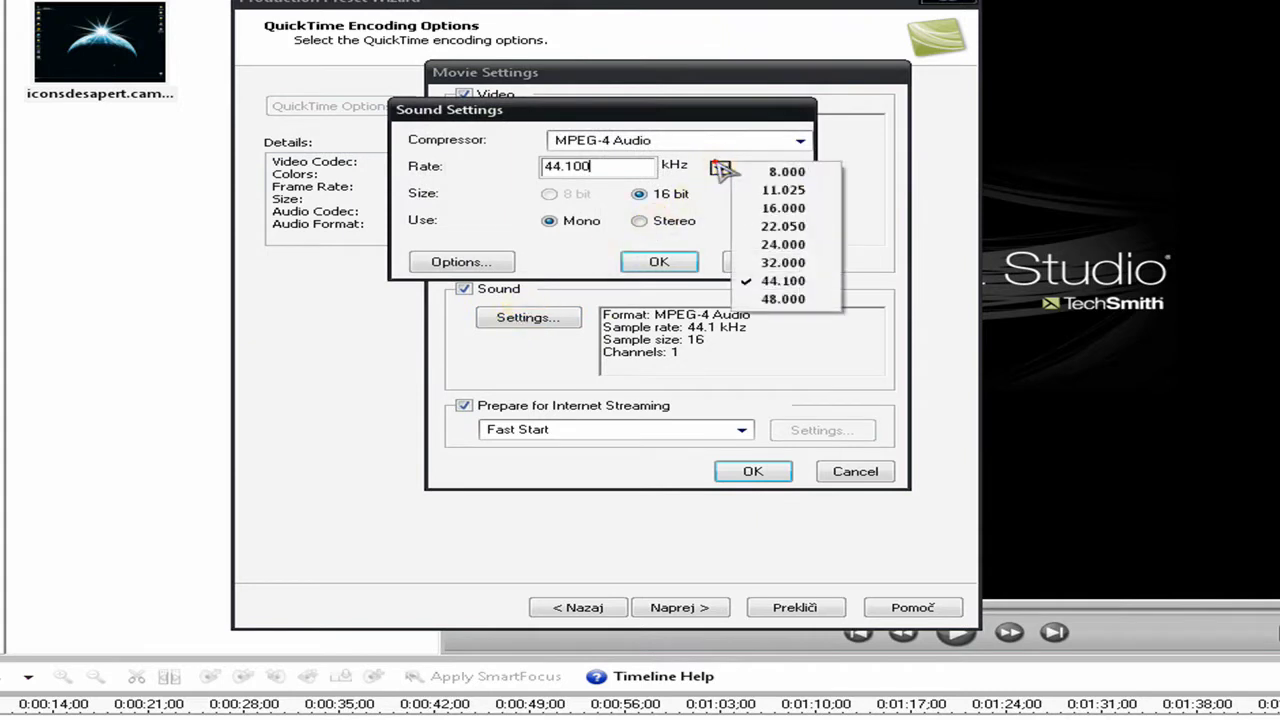
left_click(778, 300)
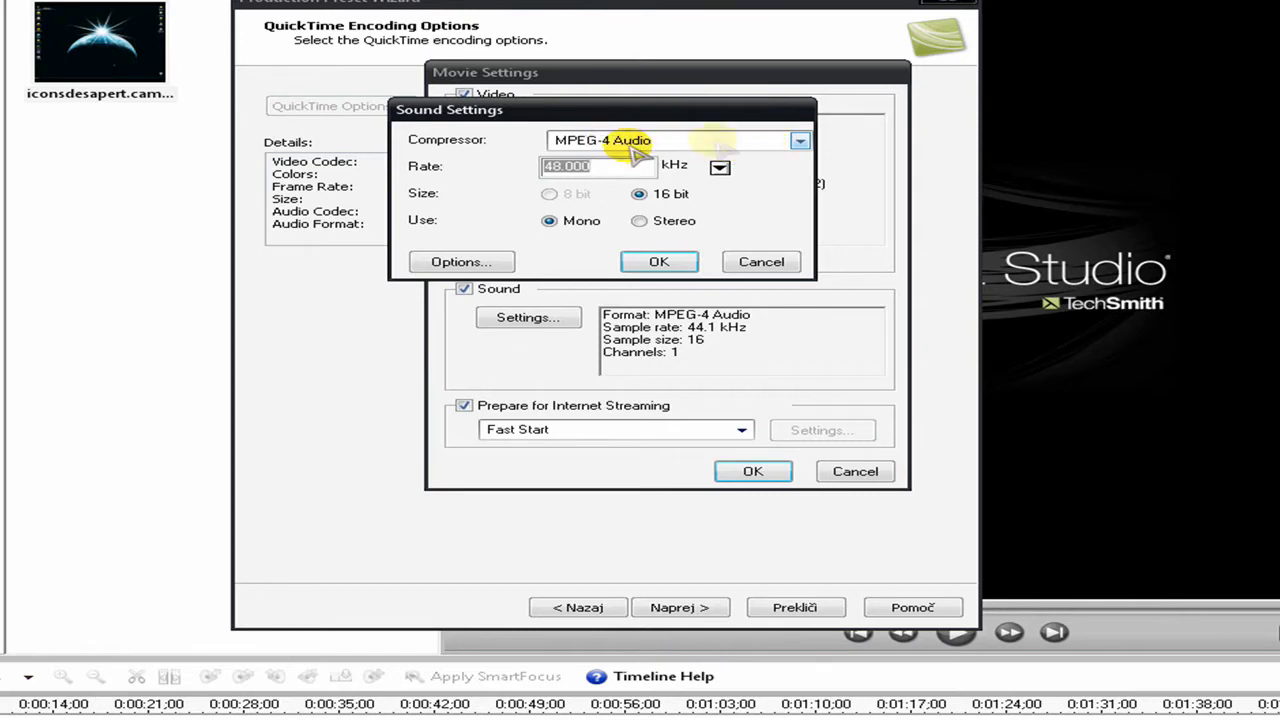
left_click(639, 221)
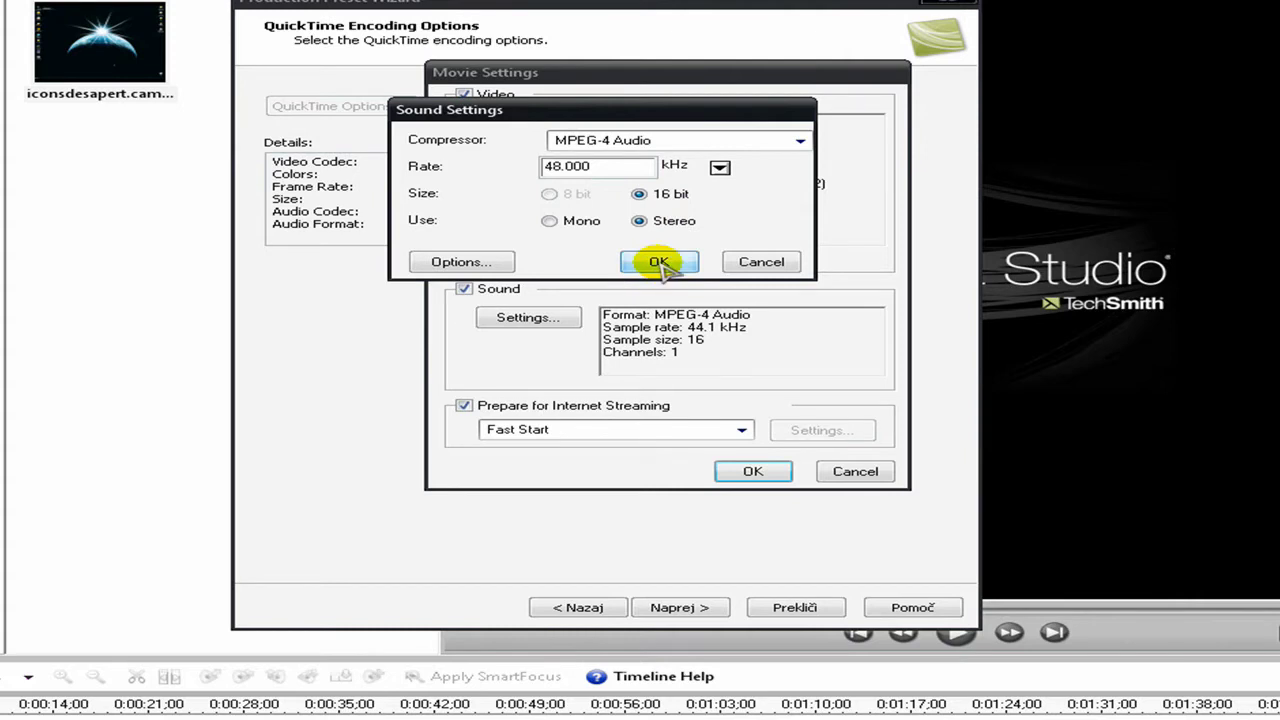
left_click(621, 168)
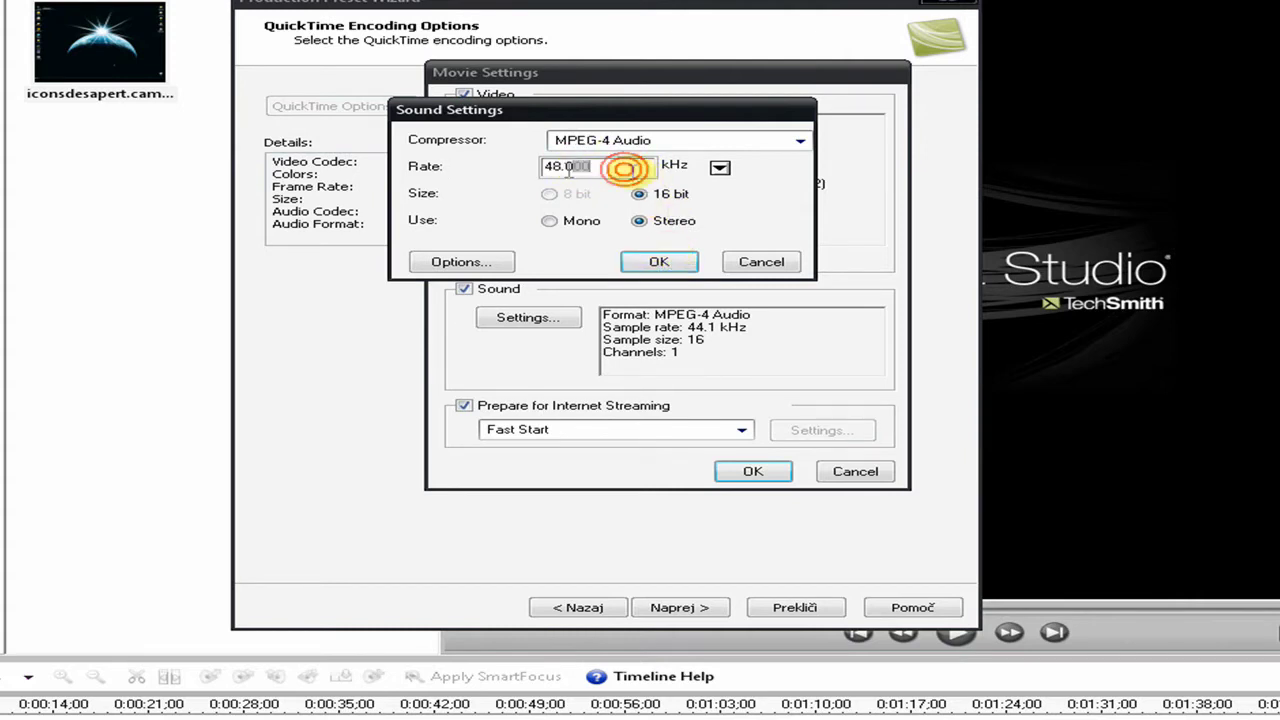
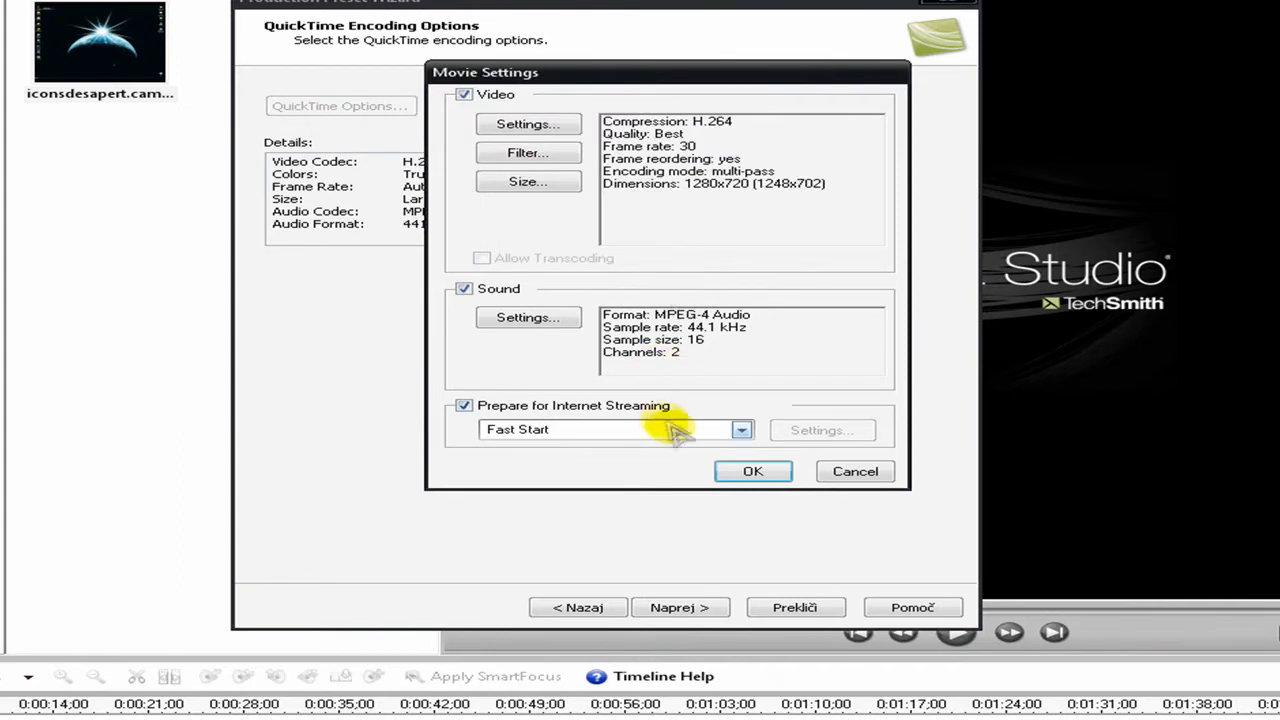
left_click(762, 470)
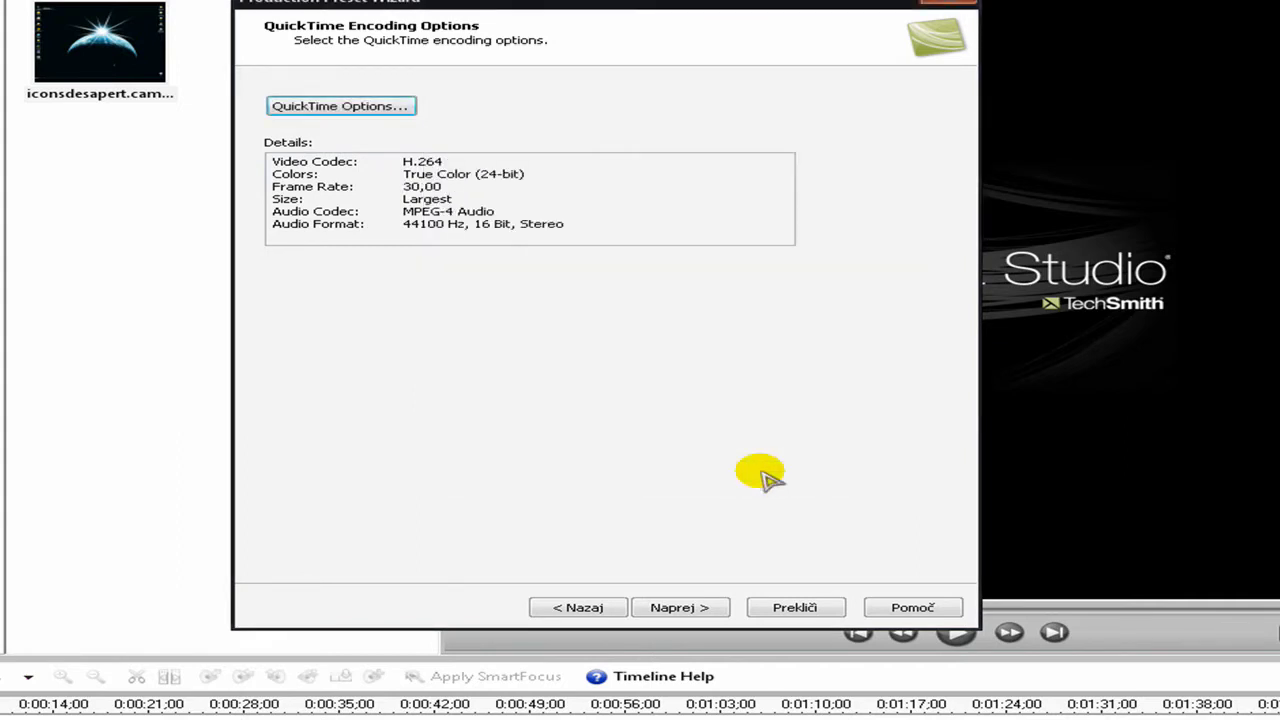
Step: Proceed to the preset's video size and set a custom size of 1280 wide by 1024 high
left_click(697, 610)
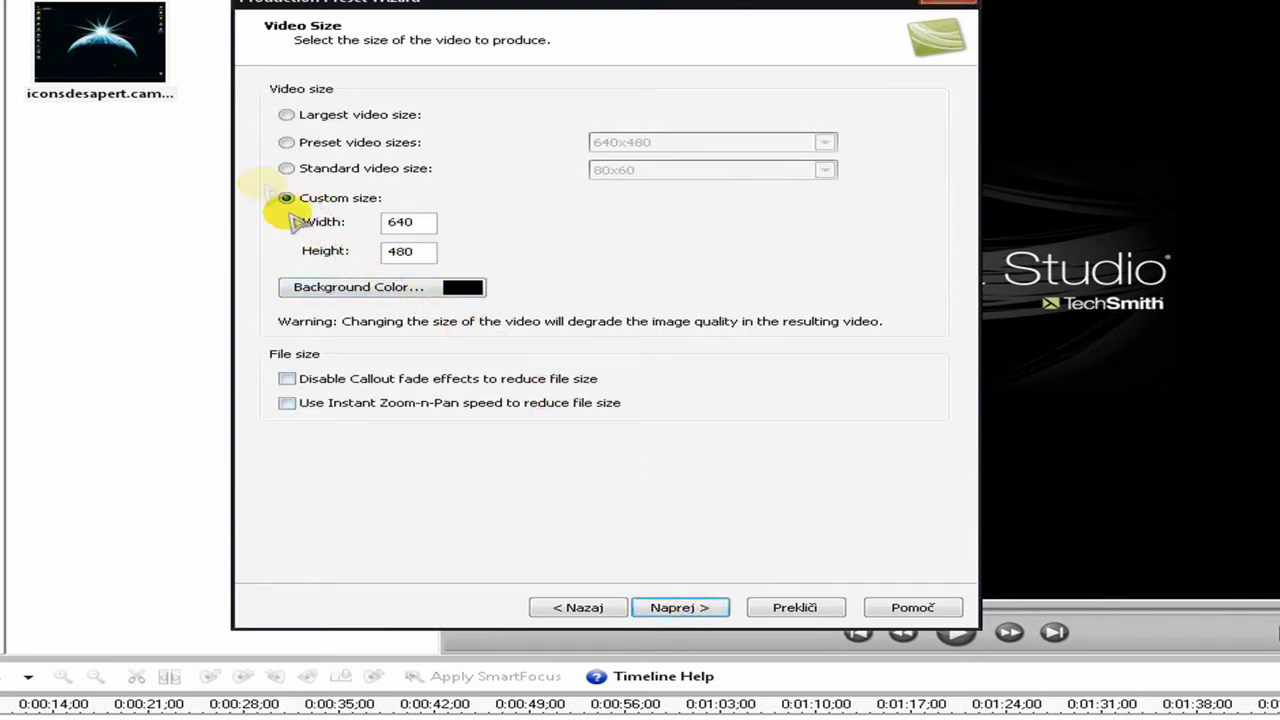
left_click(229, 200)
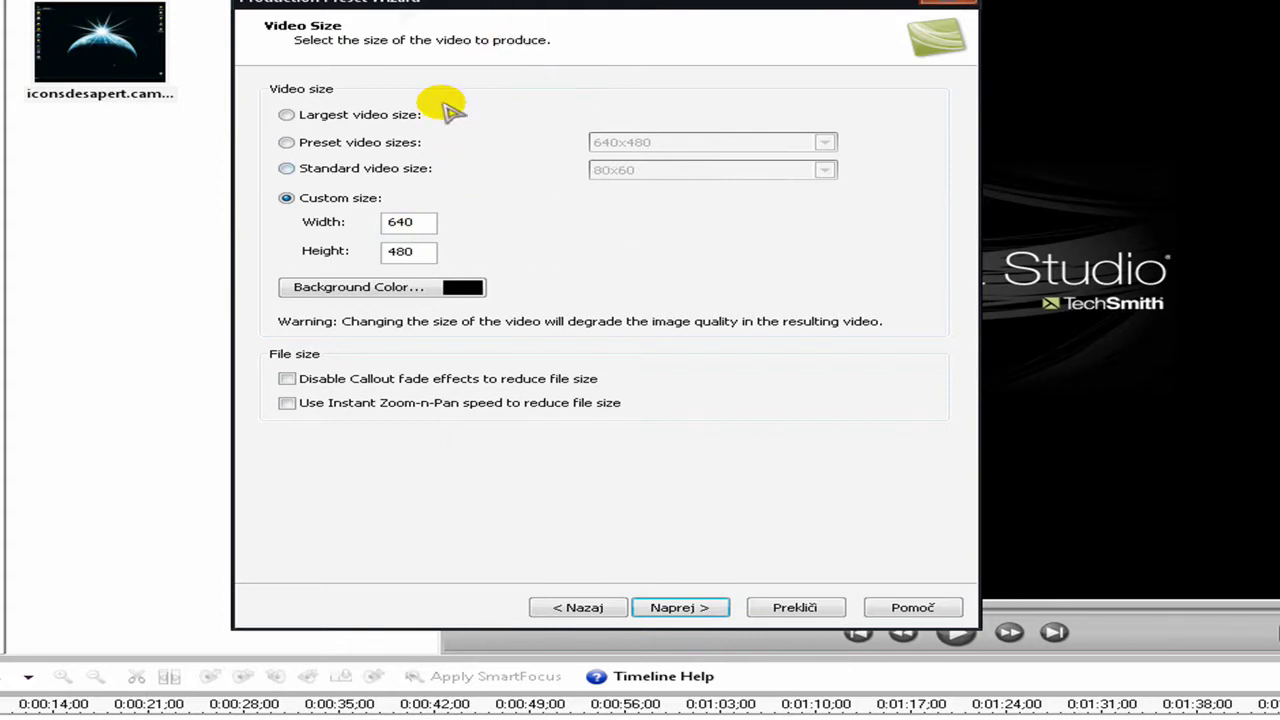
left_click(529, 100)
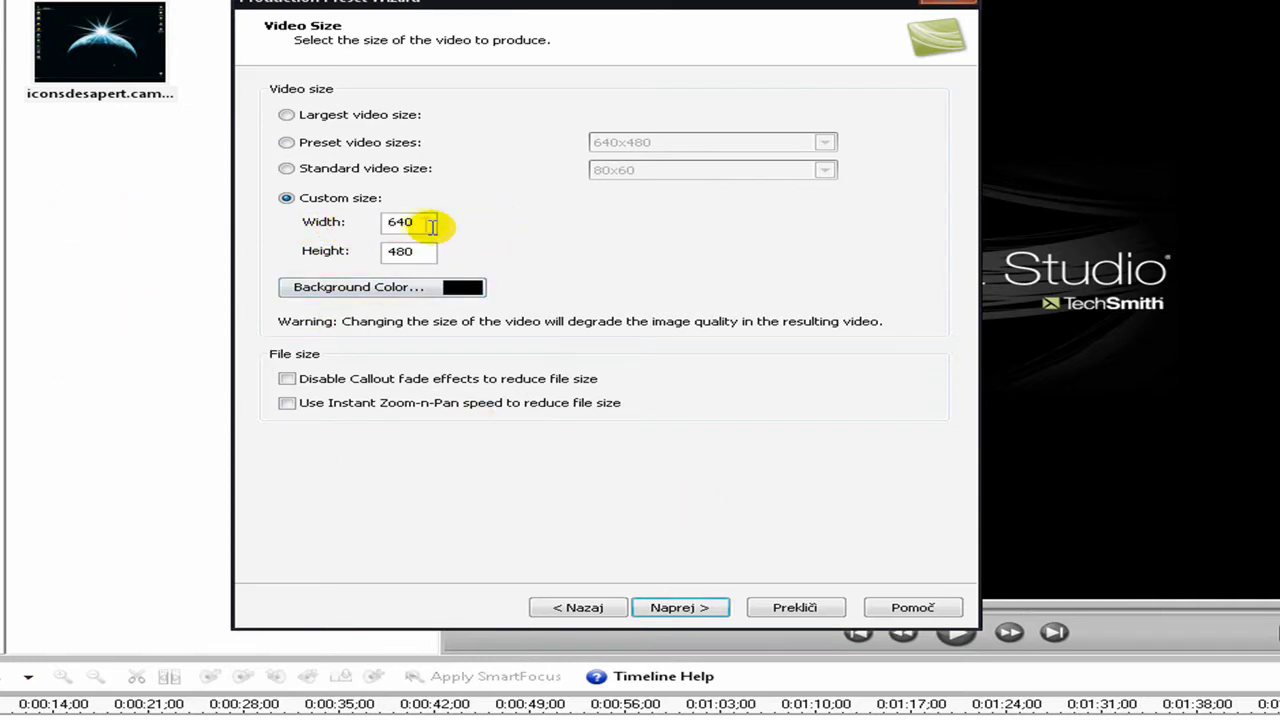
left_click_drag(445, 230, 334, 223)
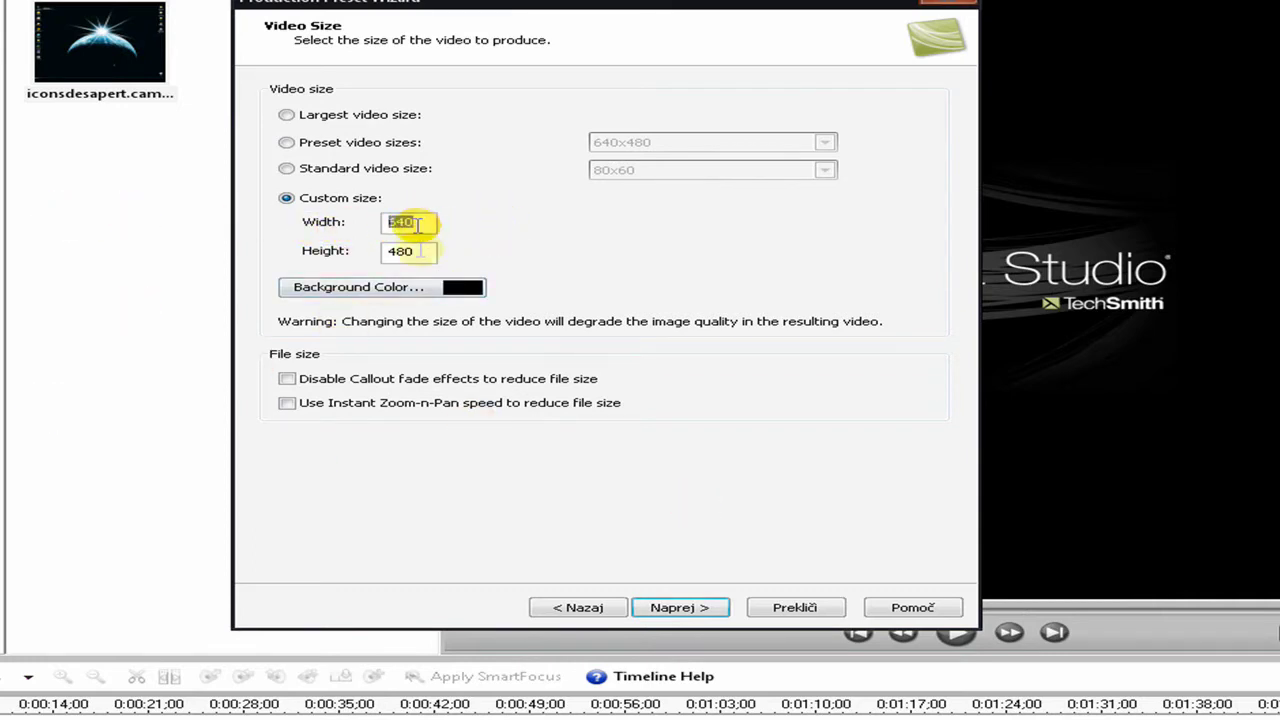
type("320")
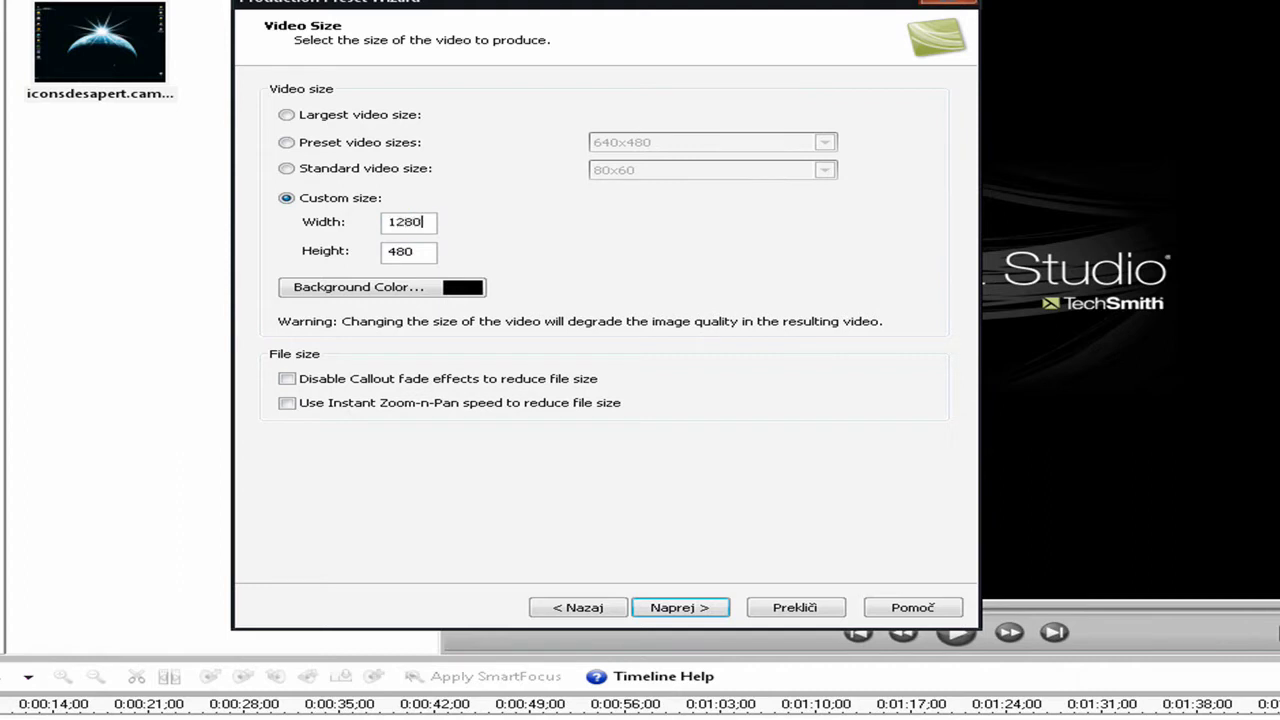
left_click_drag(437, 251, 300, 257)
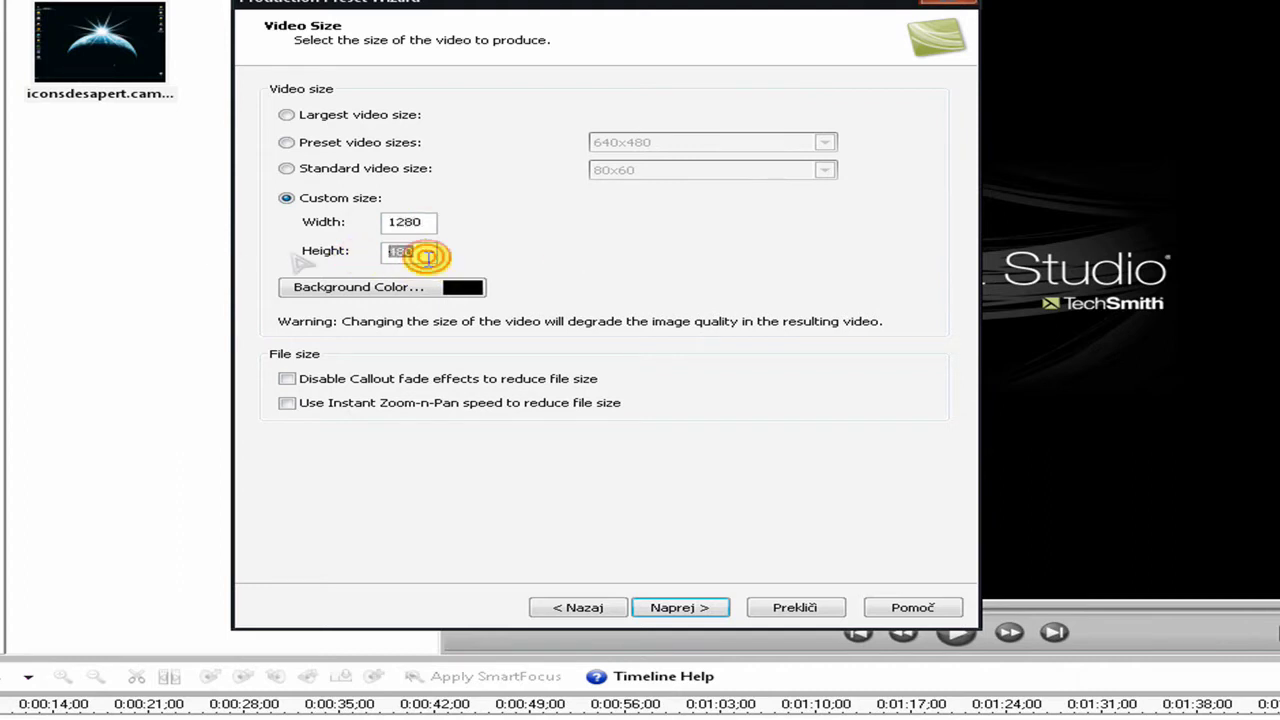
type("1024")
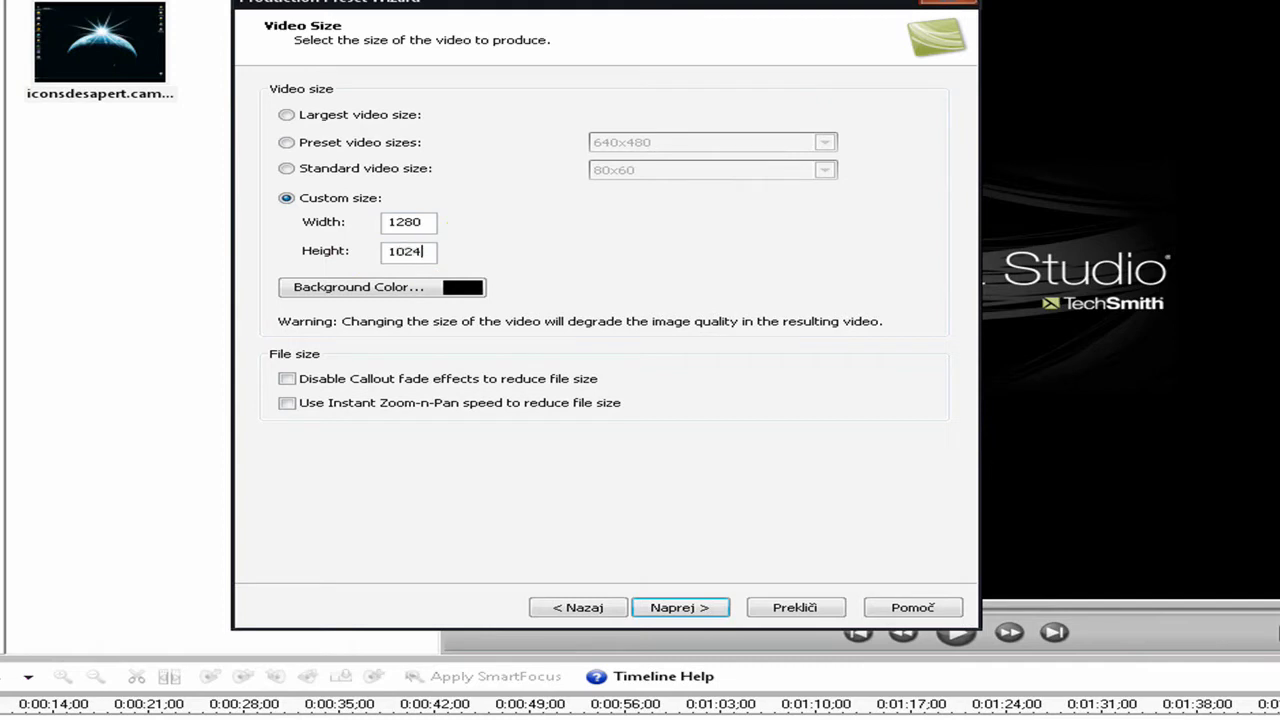
Step: Check the desktop's screen resolution in the Windows display properties, then accept the preset's video size and proceed to the video options
left_click_drag(555, 5, 558, 0)
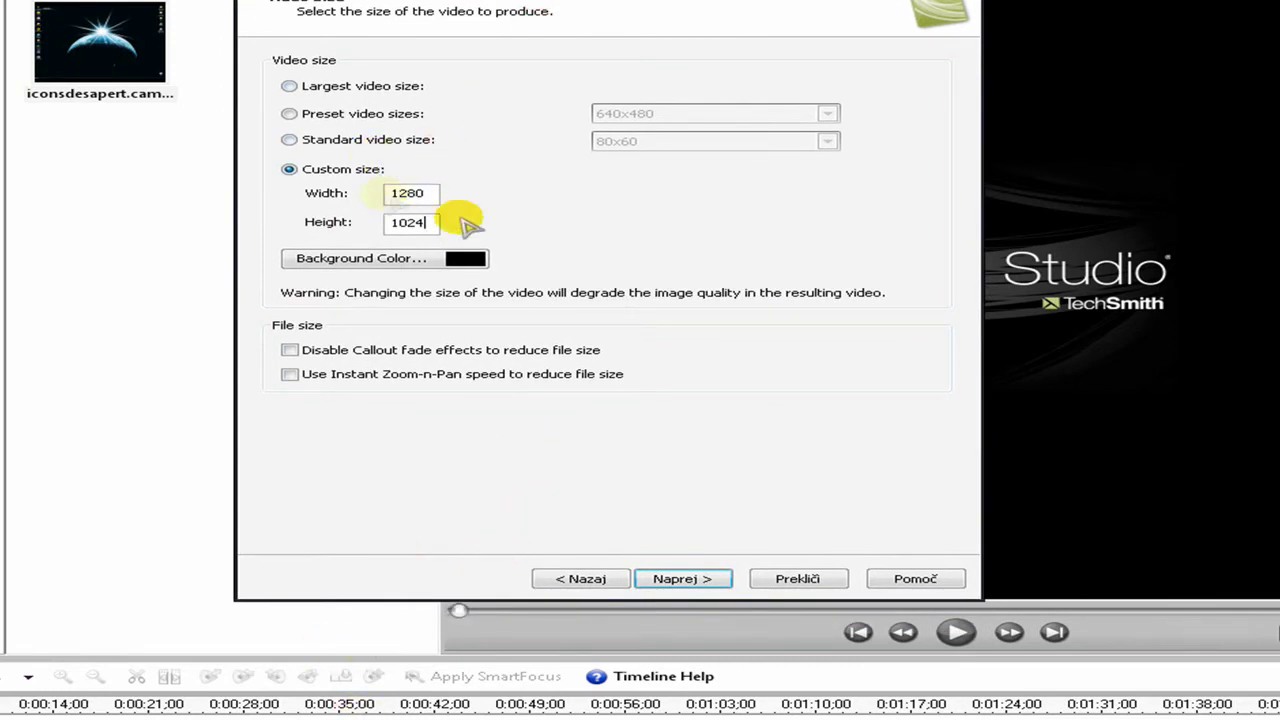
left_click_drag(399, 222, 428, 221)
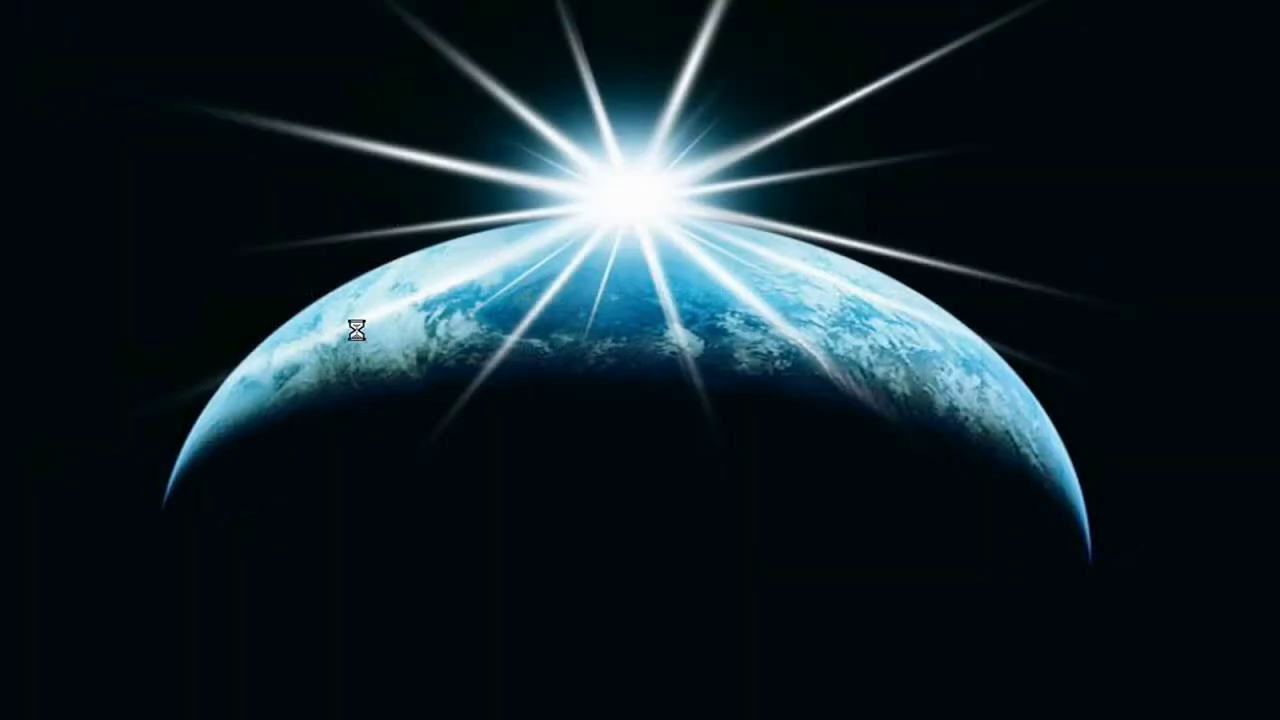
right_click(356, 330)
left_click(428, 543)
left_click_drag(298, 48, 491, 88)
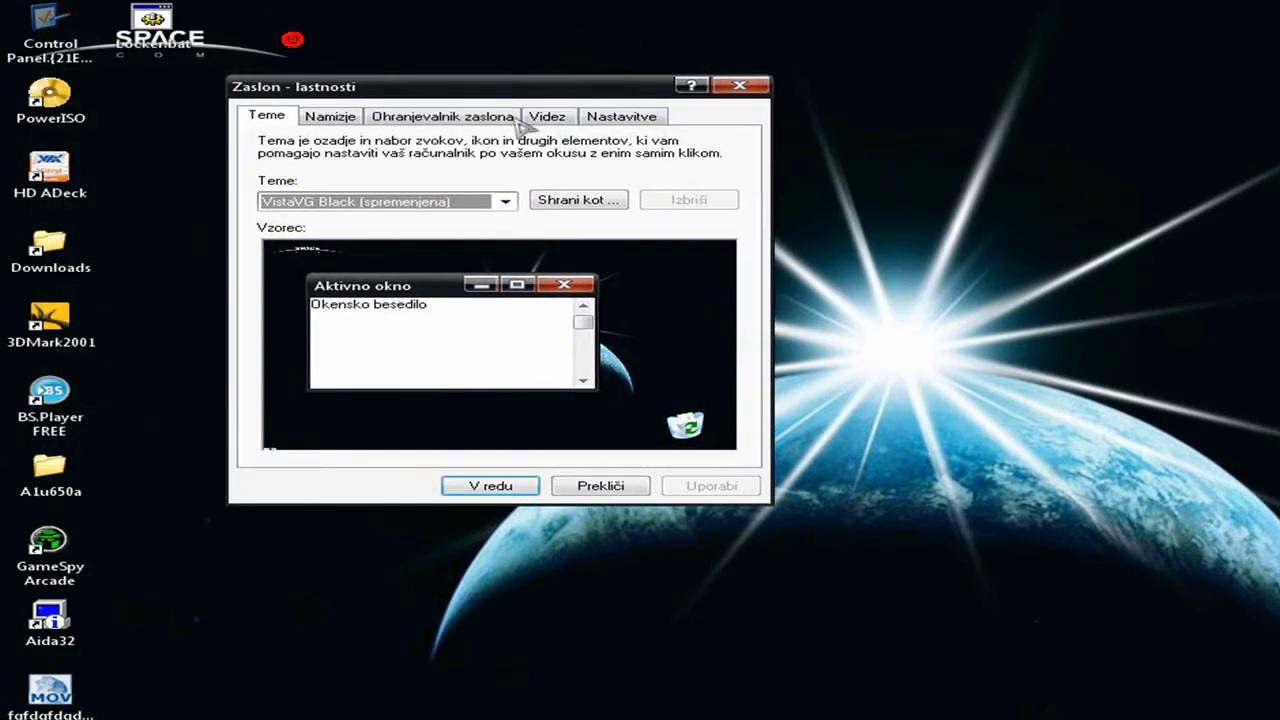
left_click(628, 117)
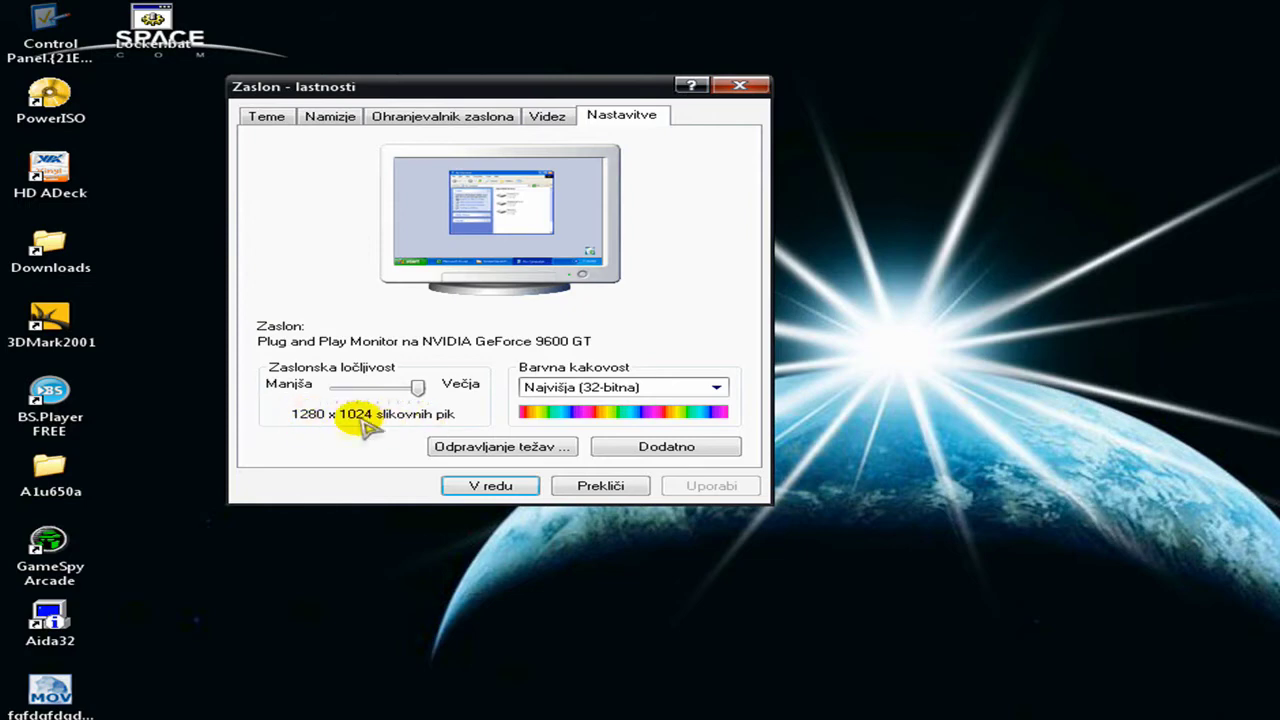
left_click(495, 489)
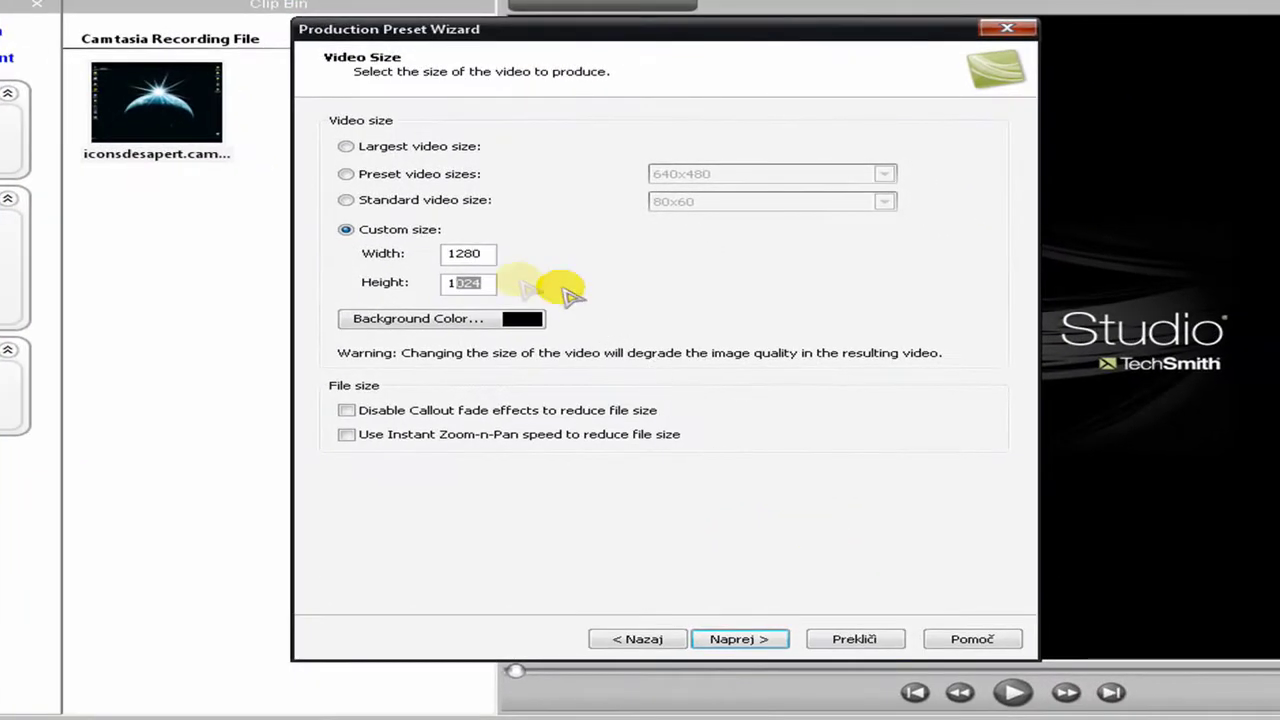
left_click(756, 640)
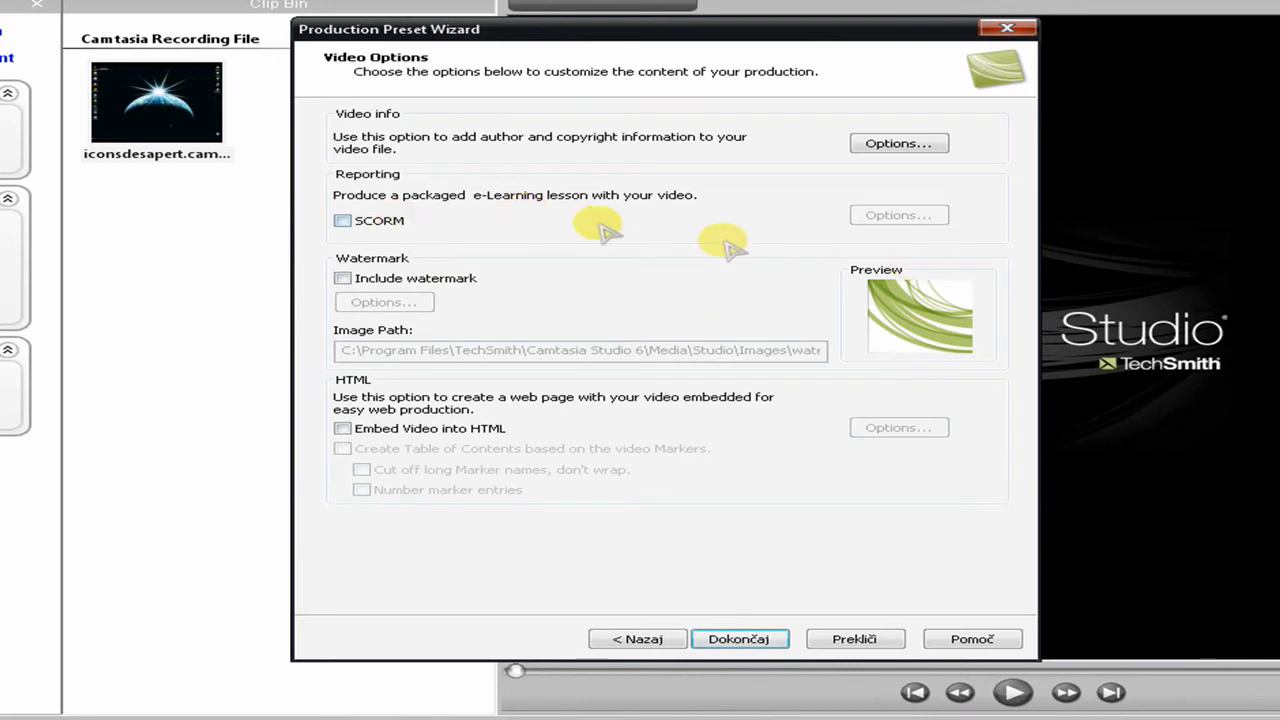
Step: Try including a watermark that uses Logo_z.png from the Photoshop folder inside Delo
left_click(425, 282)
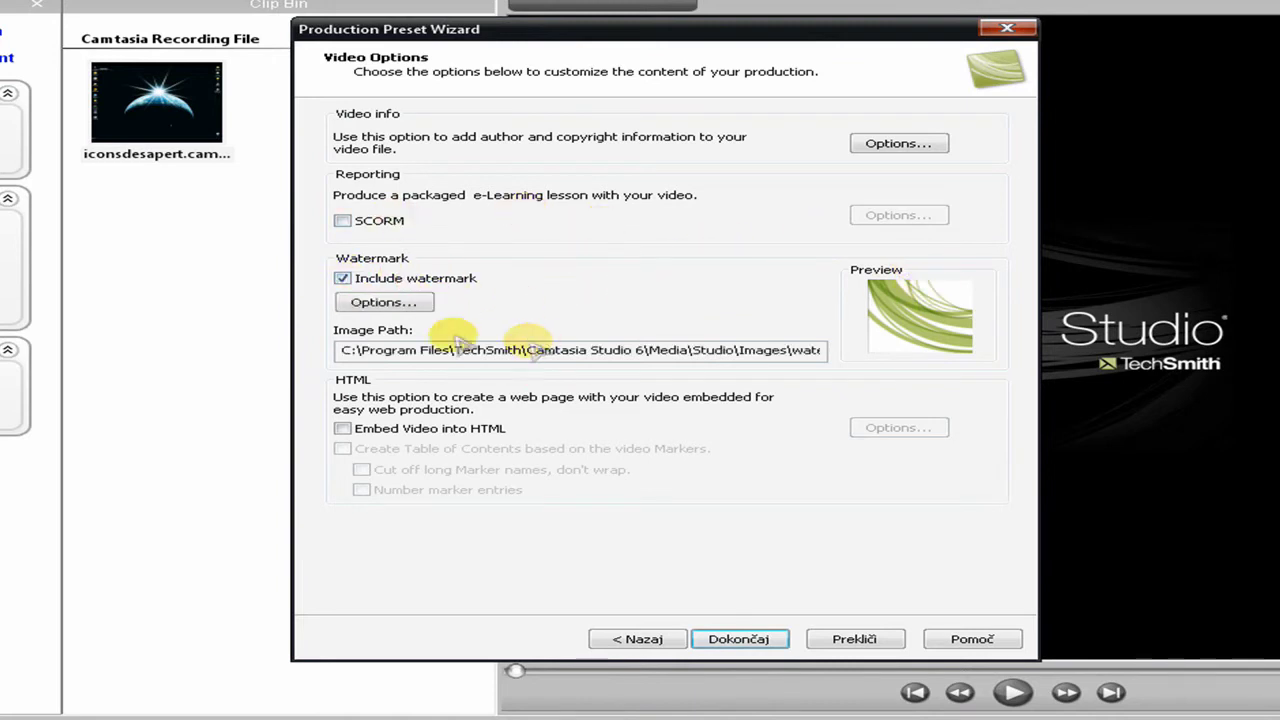
left_click(378, 302)
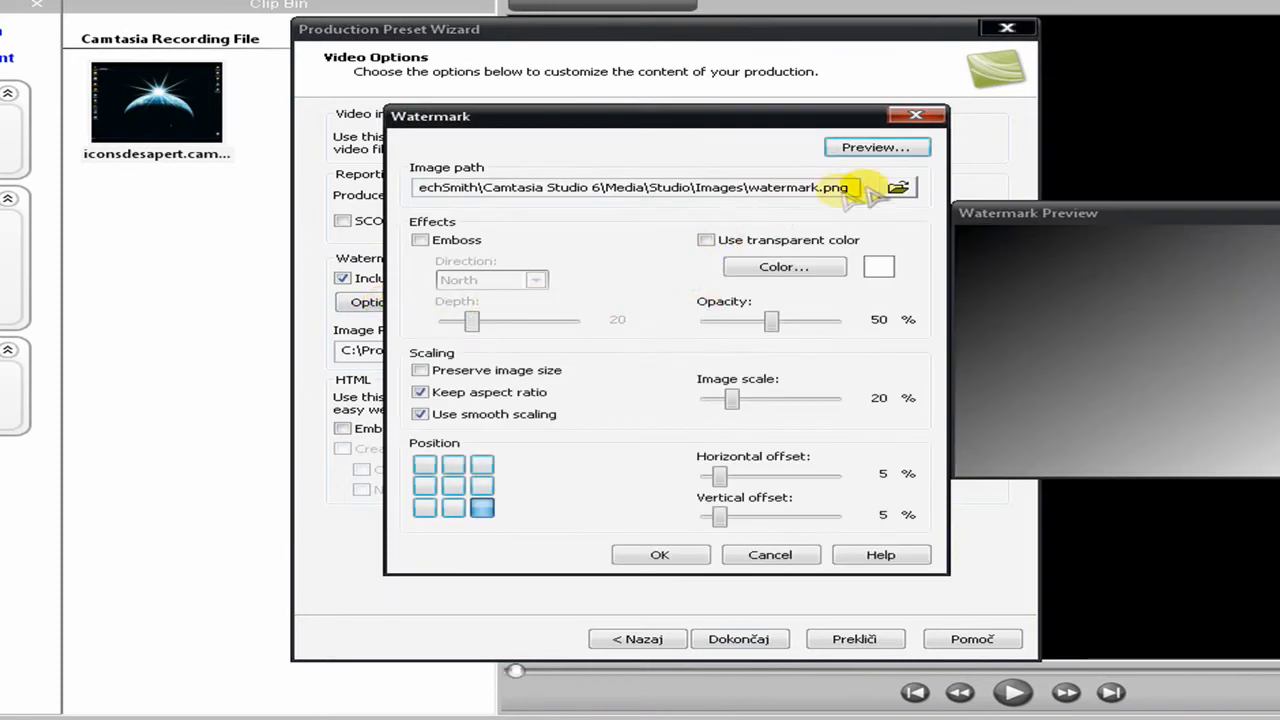
left_click(898, 188)
left_click(416, 405)
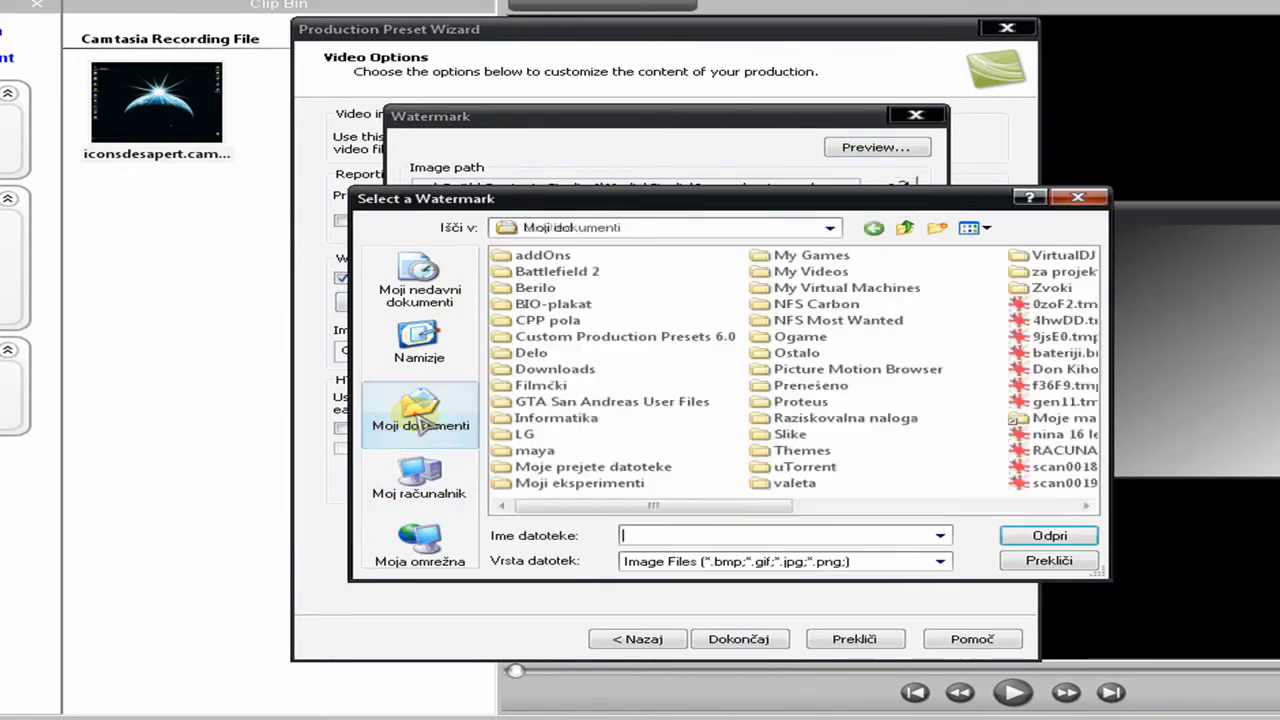
left_click(536, 334)
double_click(532, 352)
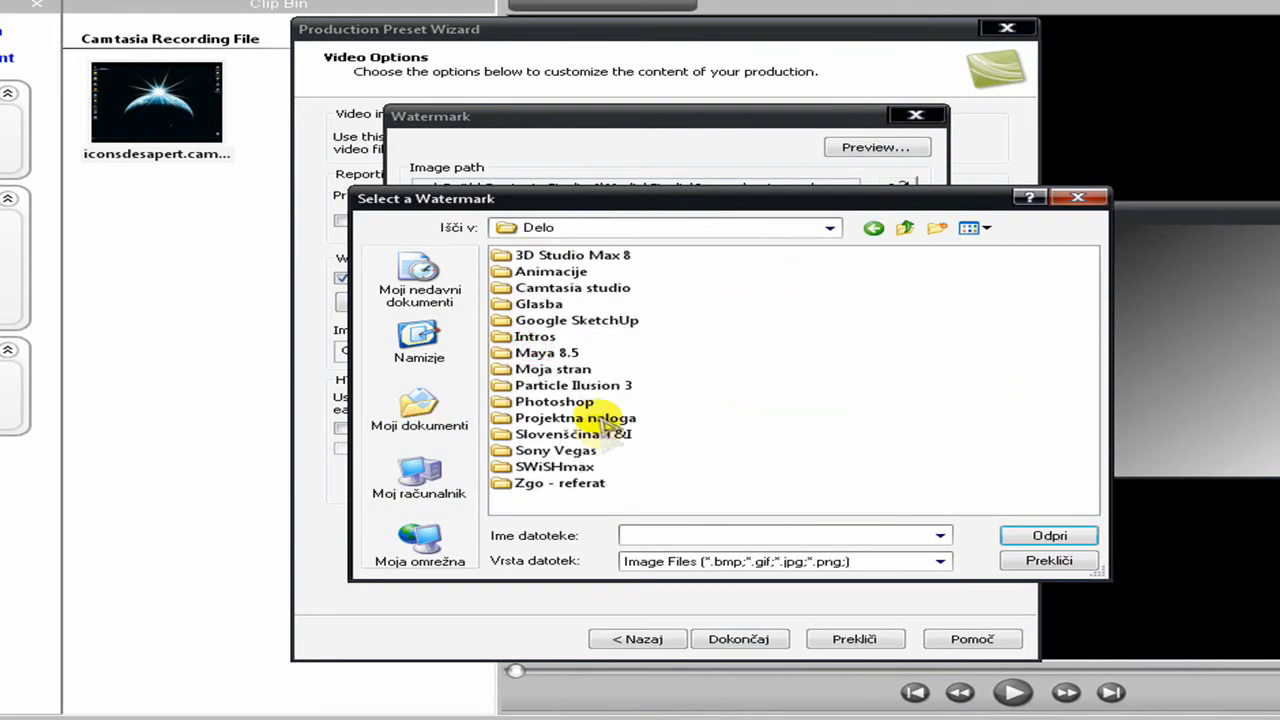
double_click(558, 401)
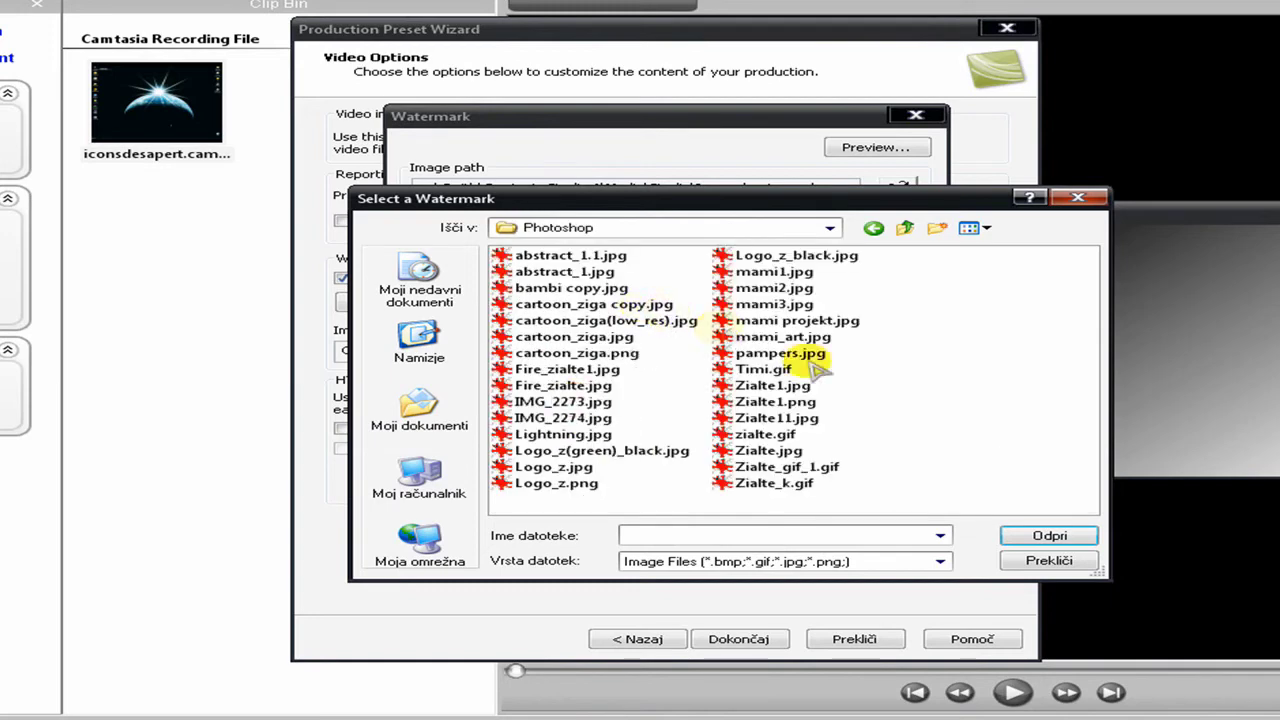
left_click(556, 483)
left_click(1036, 535)
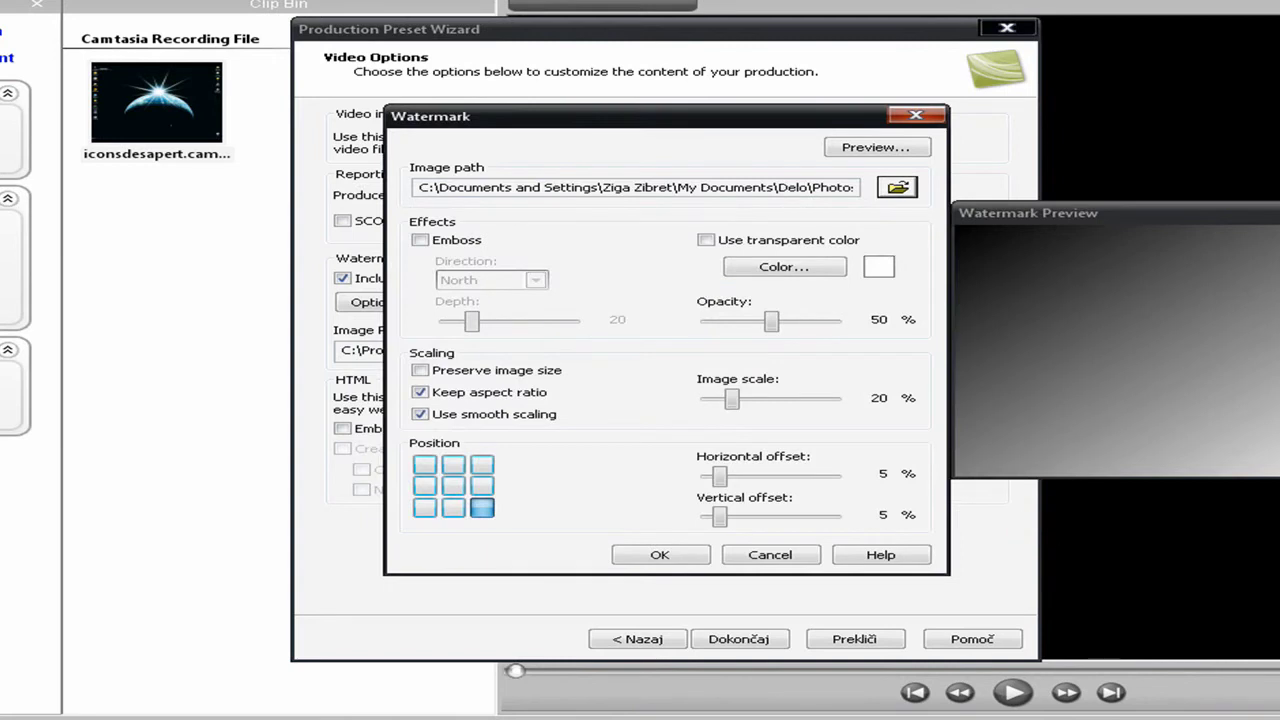
Step: Try scaling the watermark to 47% in the centre of the frame, then discard its settings and exclude the watermark
left_click(1223, 214)
left_click_drag(732, 398, 766, 405)
left_click(453, 486)
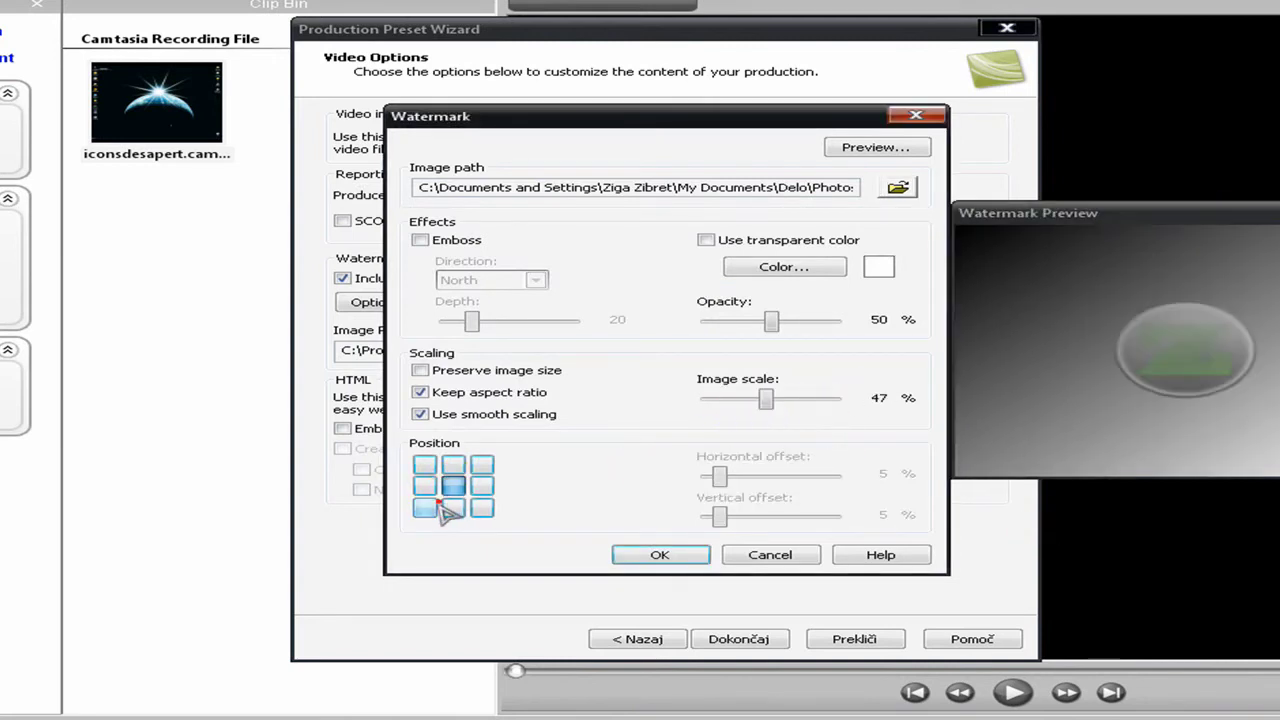
left_click(778, 554)
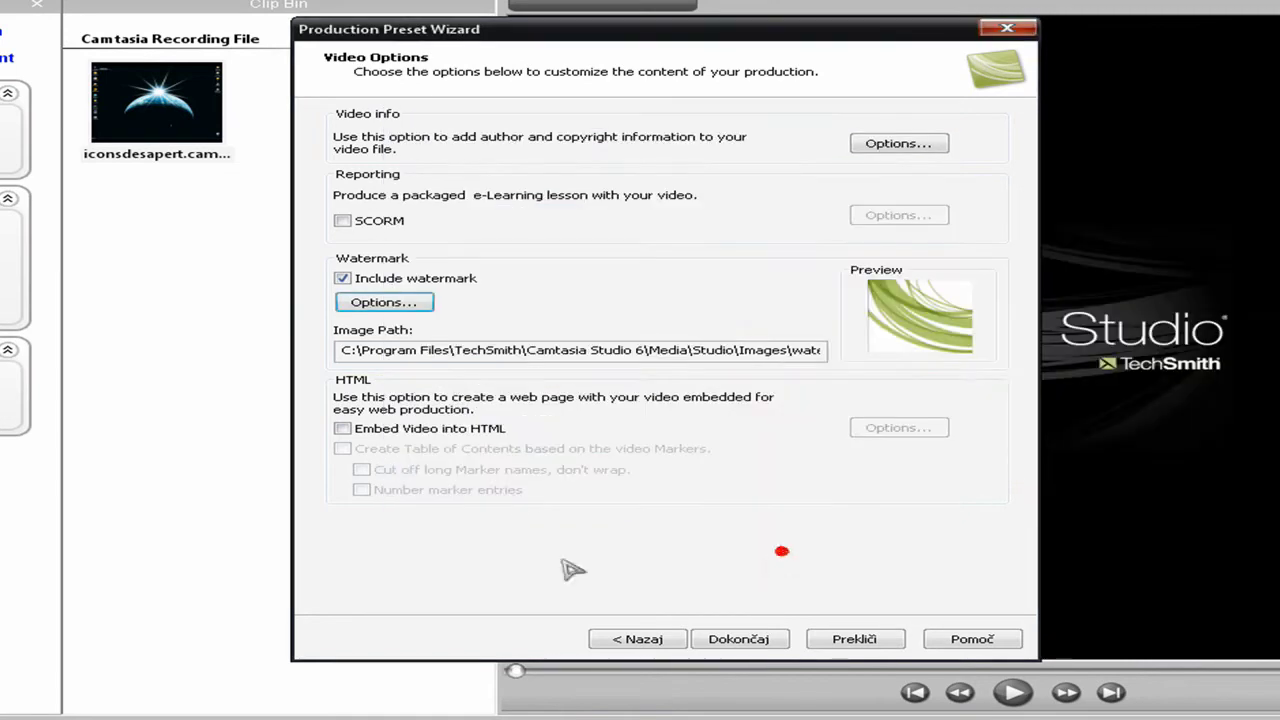
left_click(345, 277)
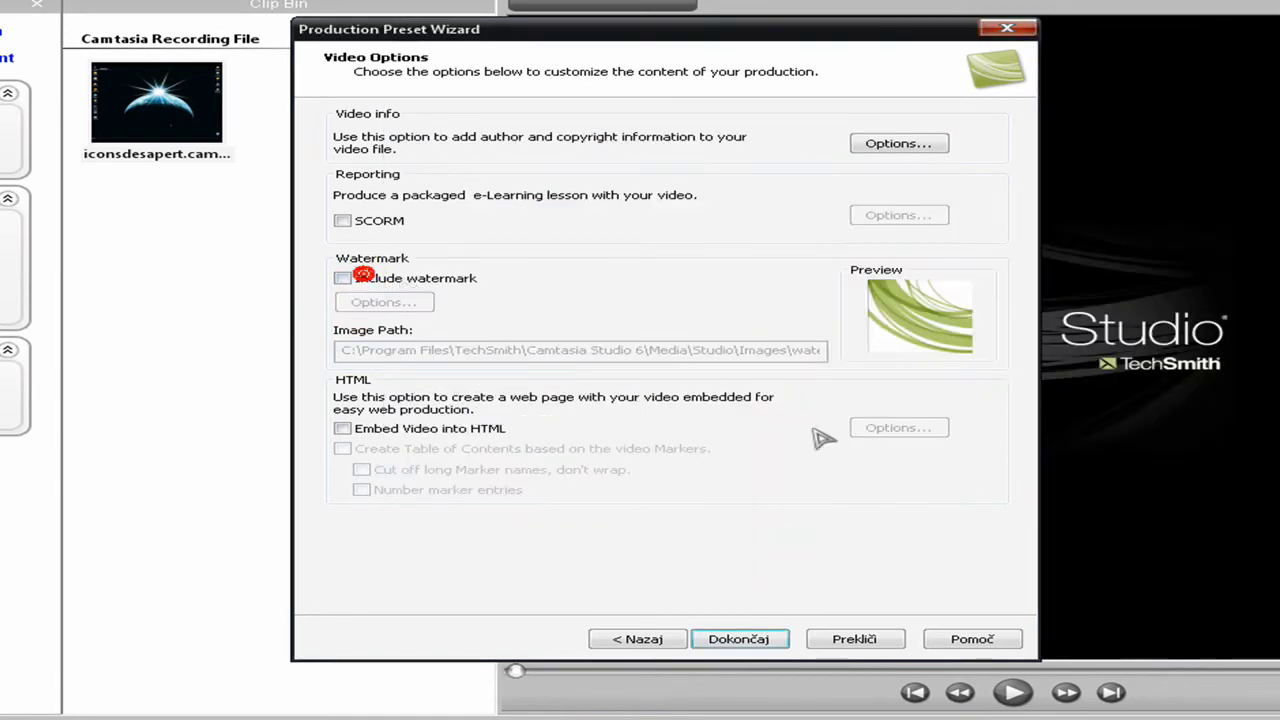
Step: Finish the Test preset, then close the preset manager and the batch production options
left_click(762, 638)
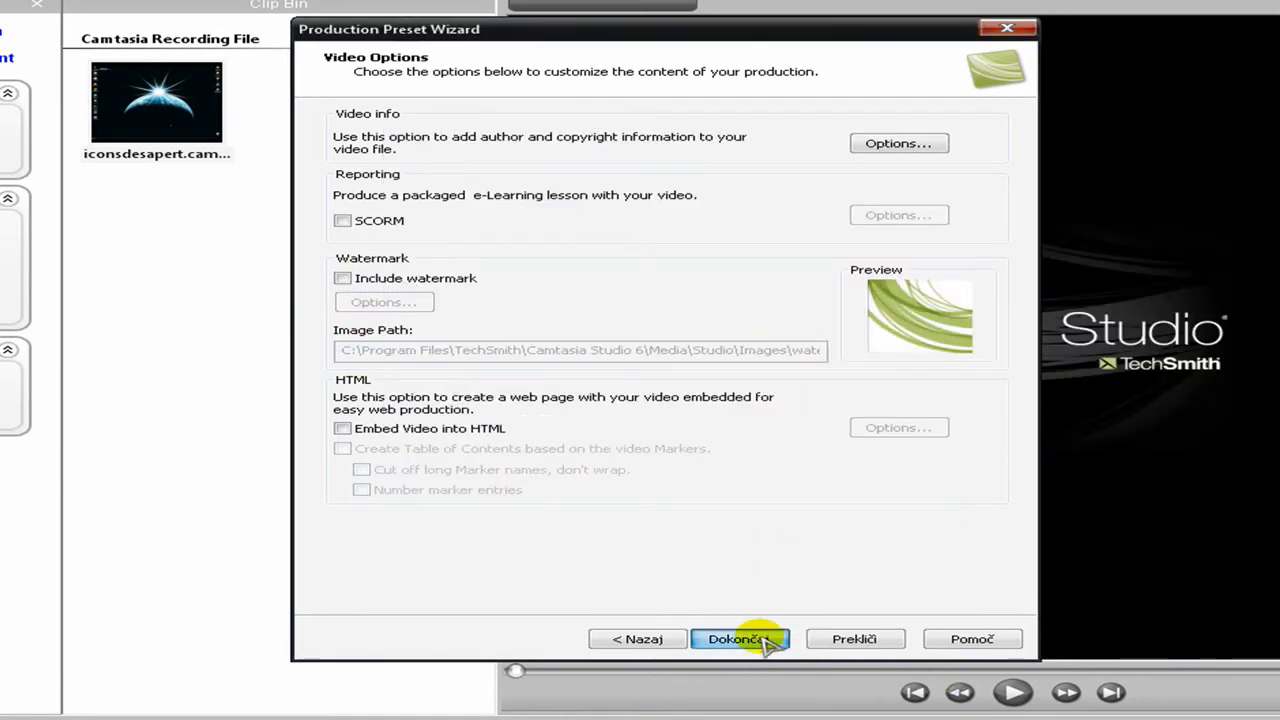
left_click_drag(686, 171, 763, 250)
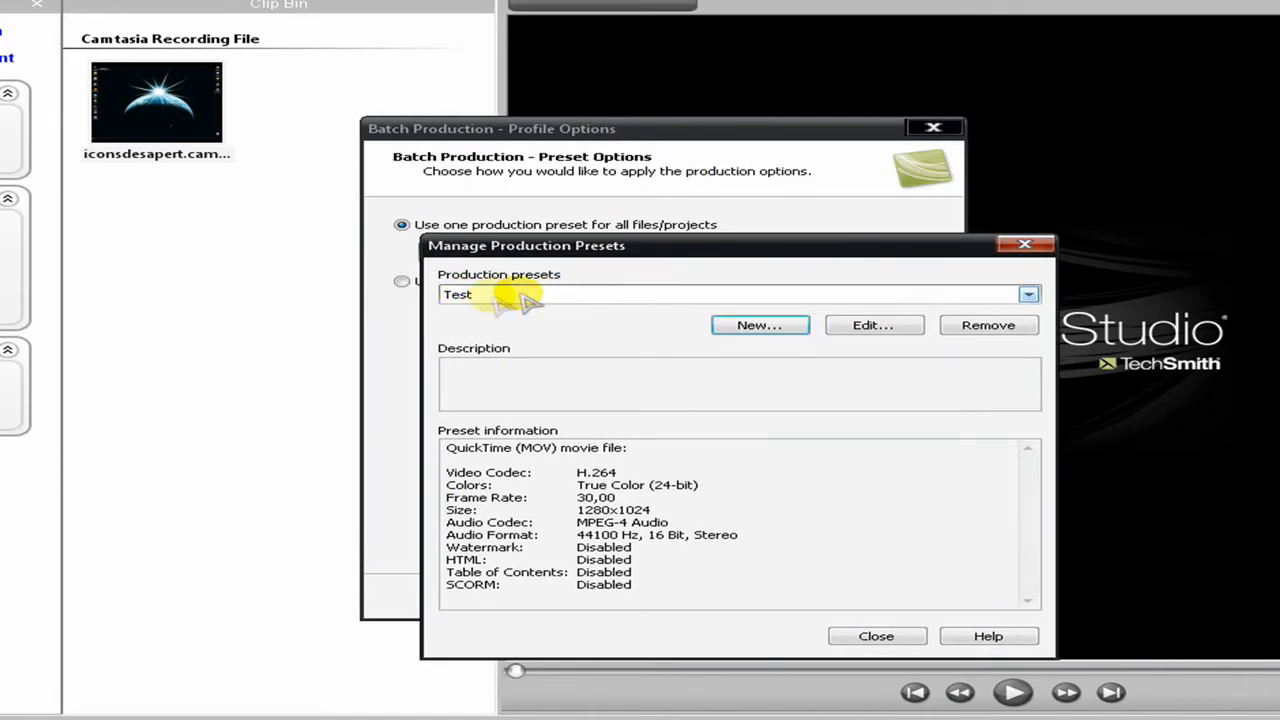
left_click_drag(629, 252, 666, 223)
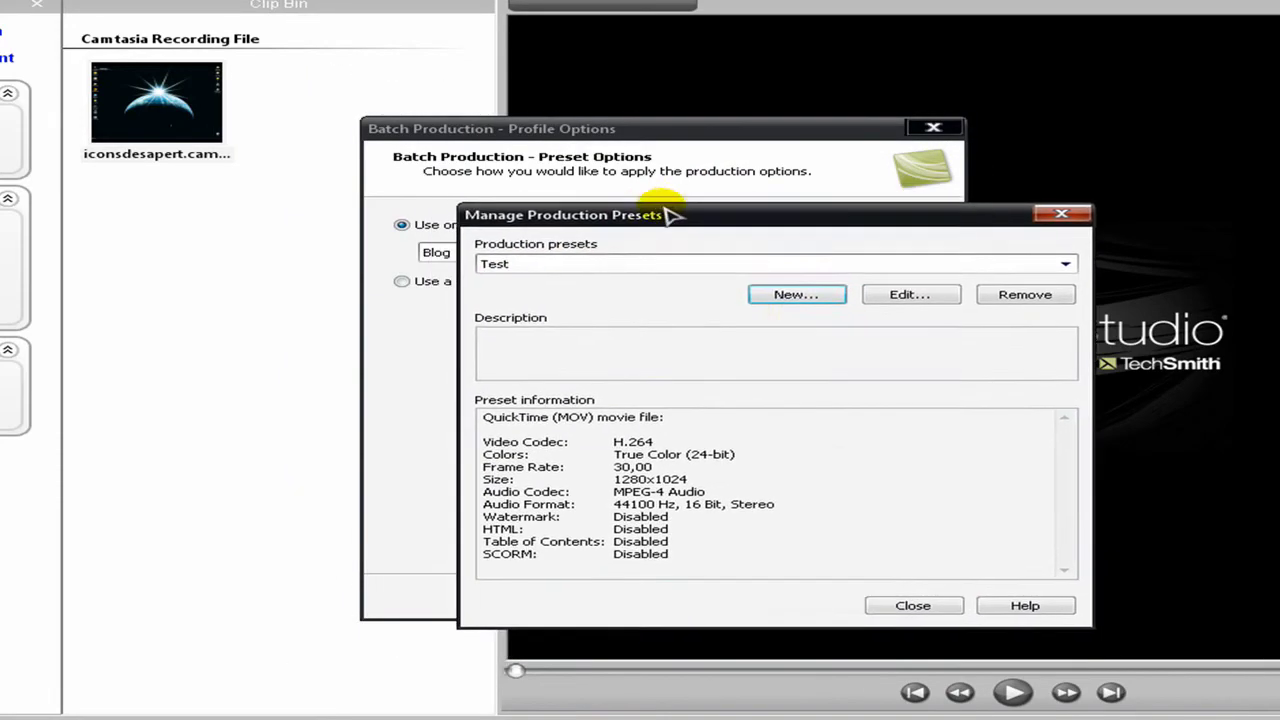
left_click(912, 606)
left_click(876, 144)
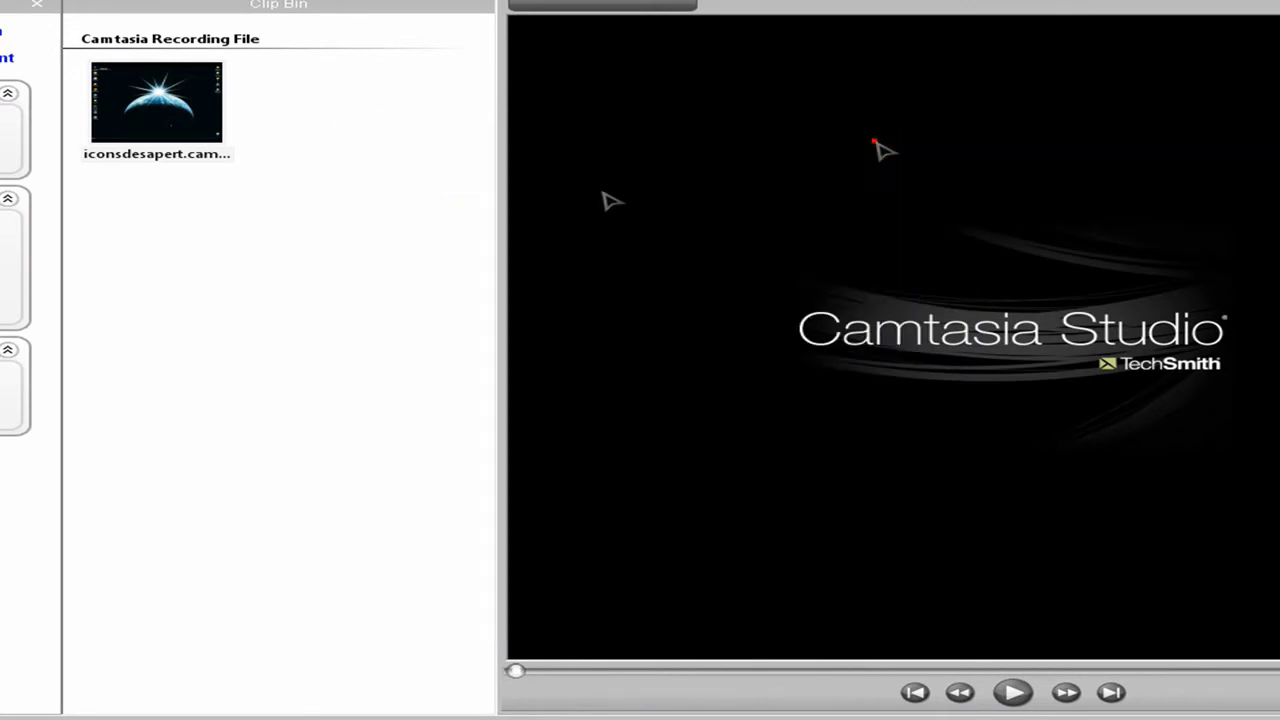
Step: Place the iconsdesapert recording at the start of the Video 1 track and start producing the project as a video
left_click(136, 128)
left_click_drag(179, 106, 107, 678)
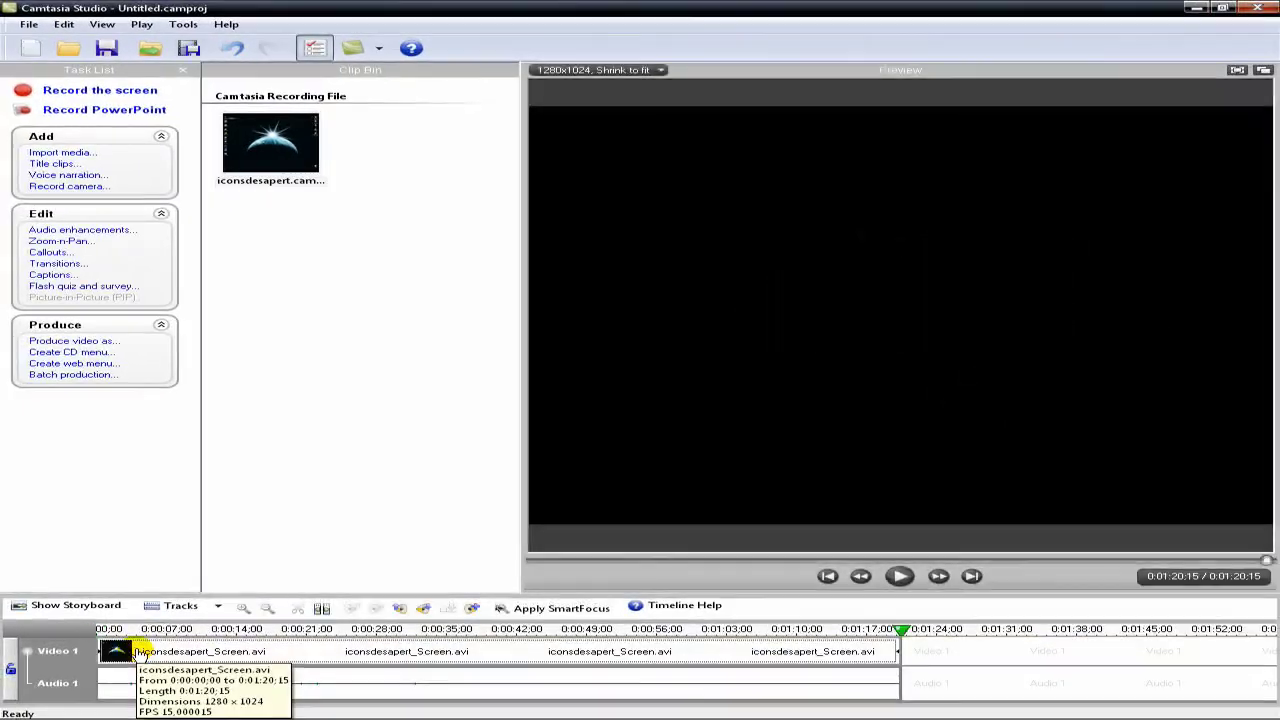
left_click(28, 30)
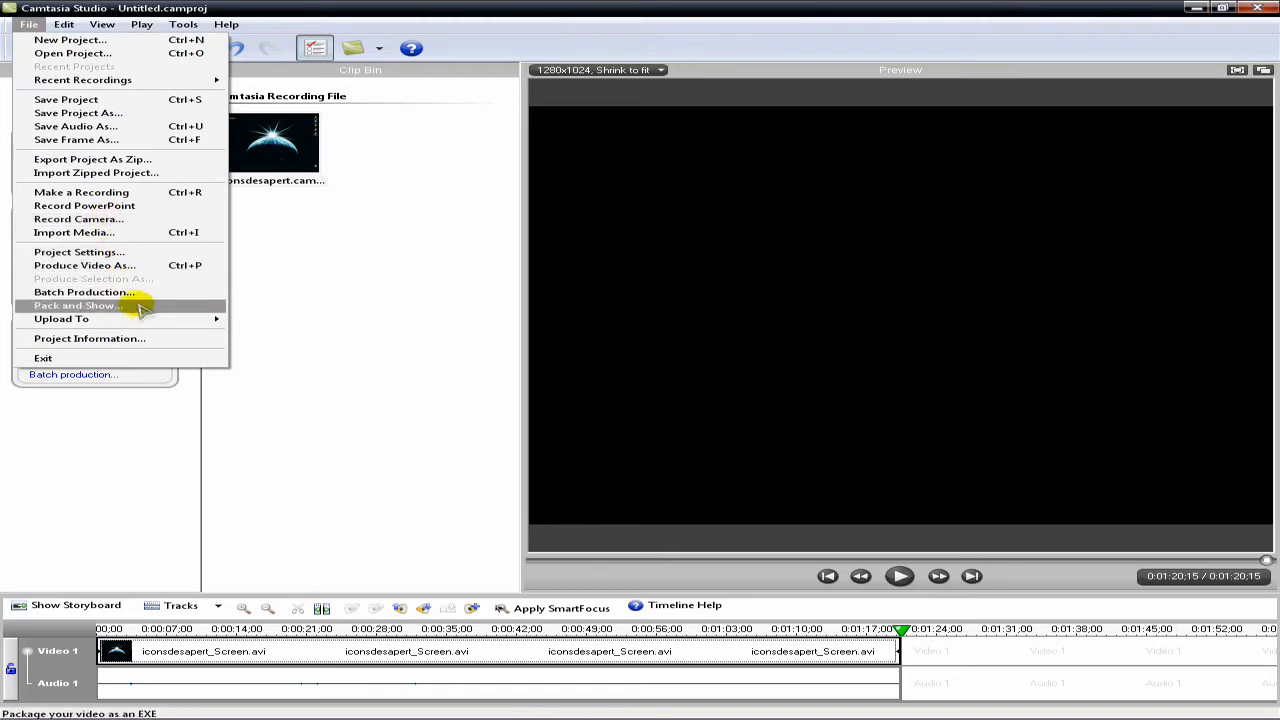
left_click(140, 266)
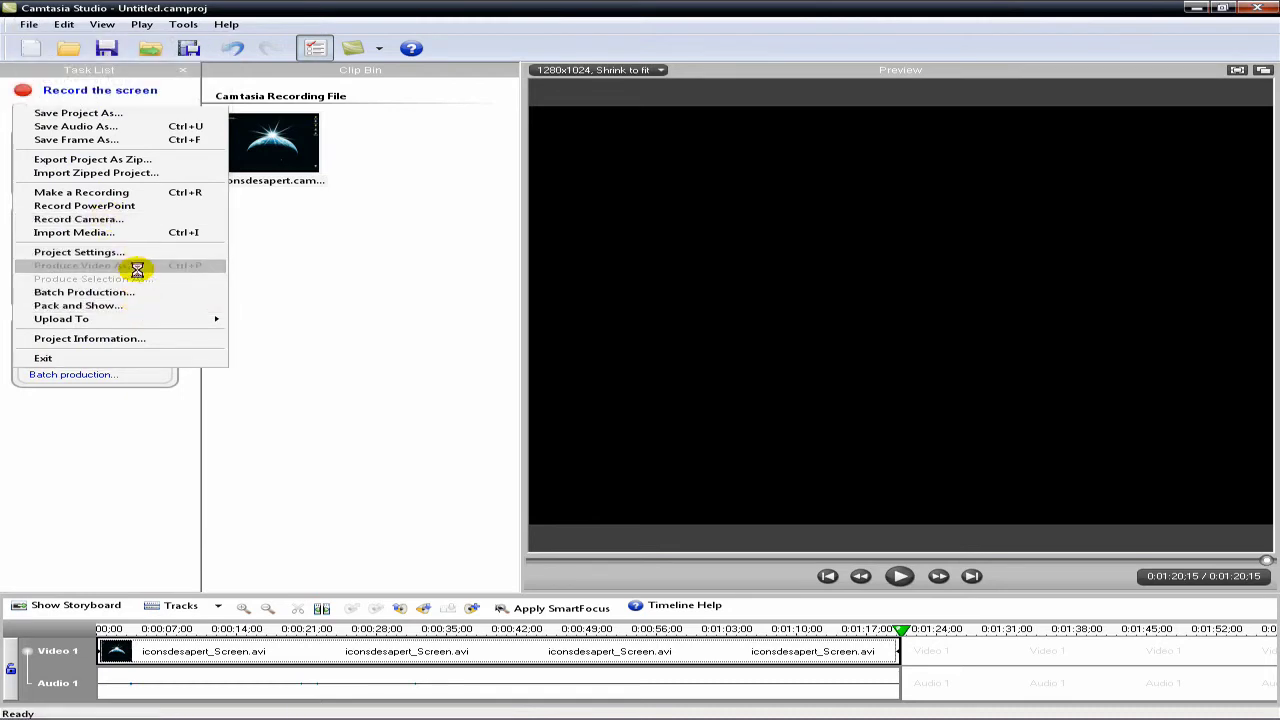
Step: Start producing the video with the Test preset under the production name fsdfsdf
left_click(798, 219)
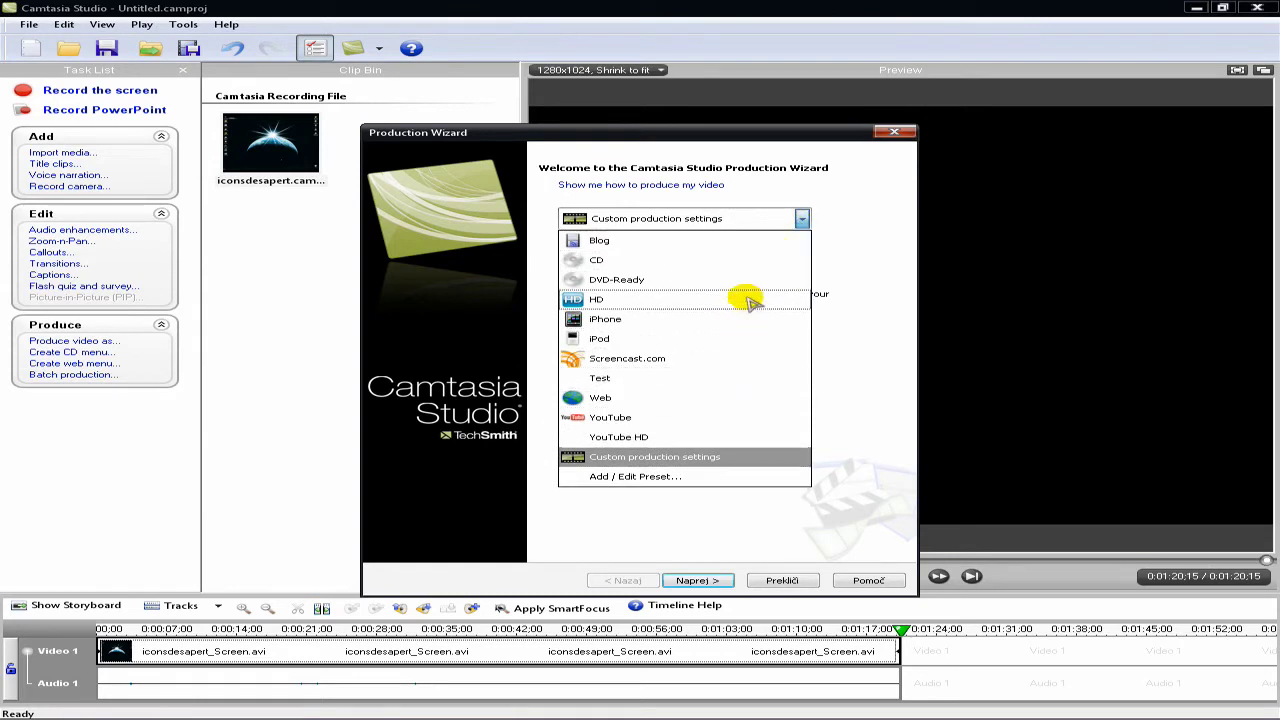
left_click(760, 378)
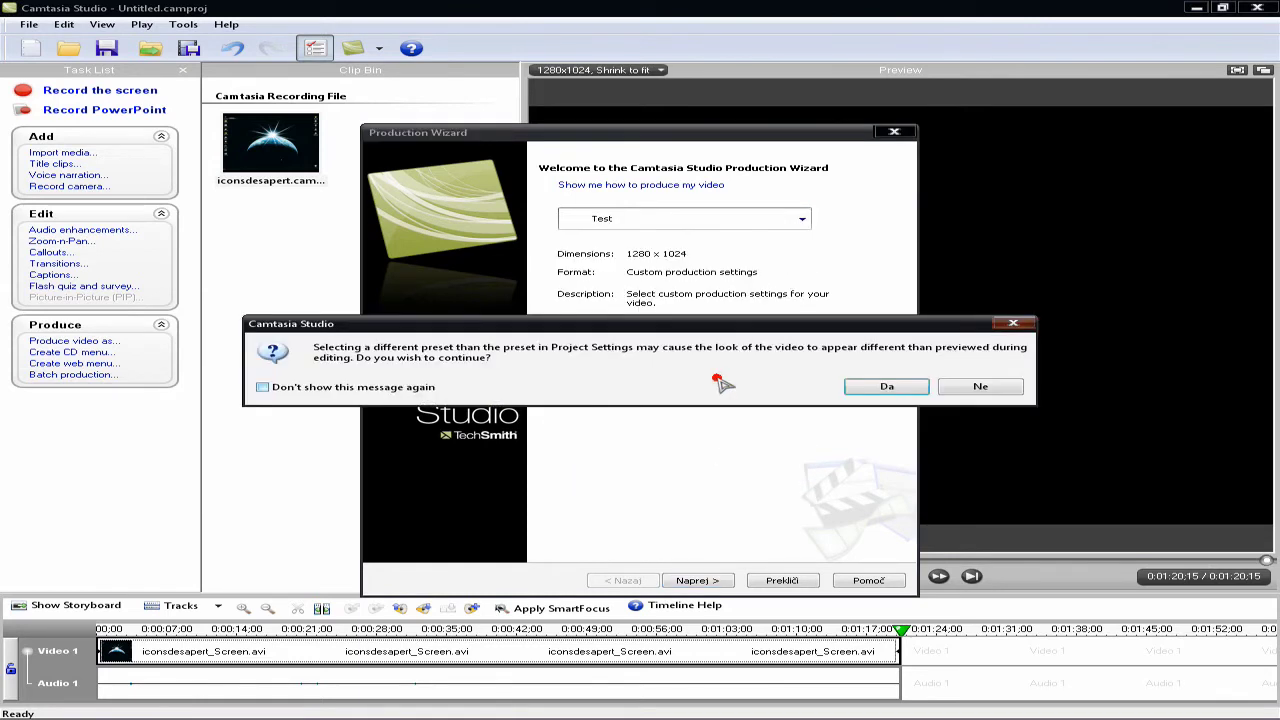
left_click(890, 387)
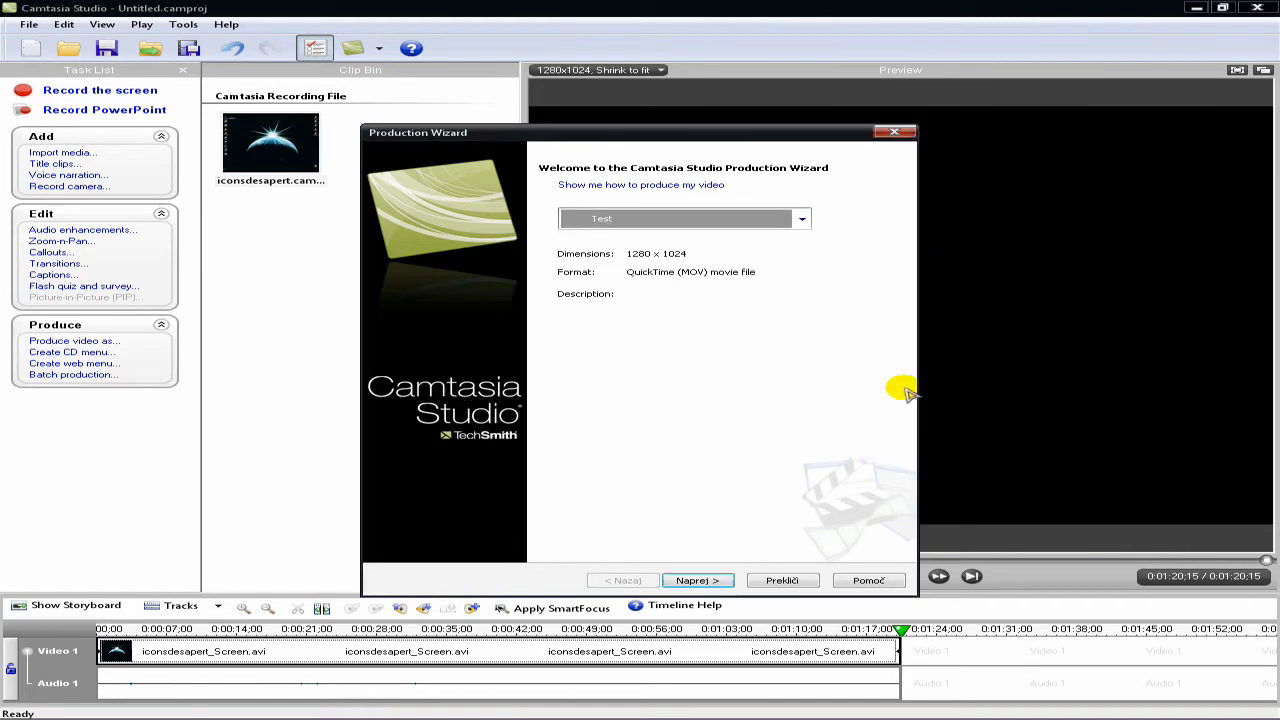
left_click(697, 580)
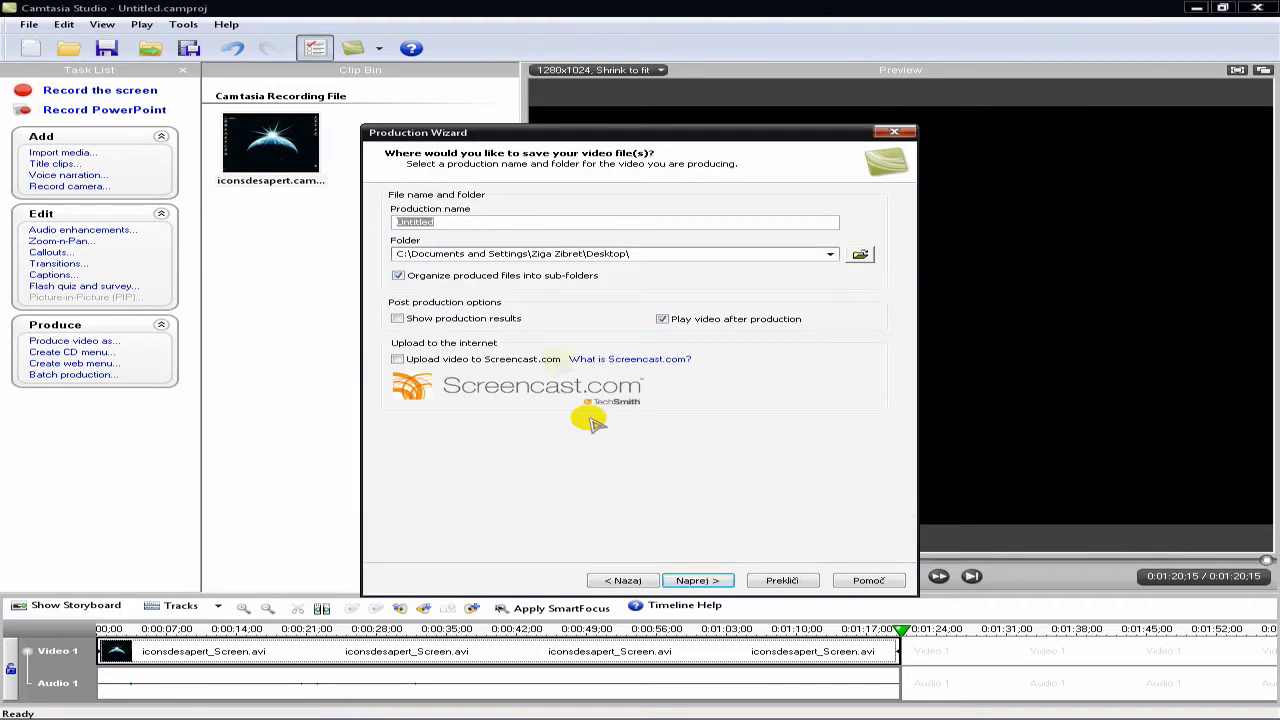
type("fsdfsdf")
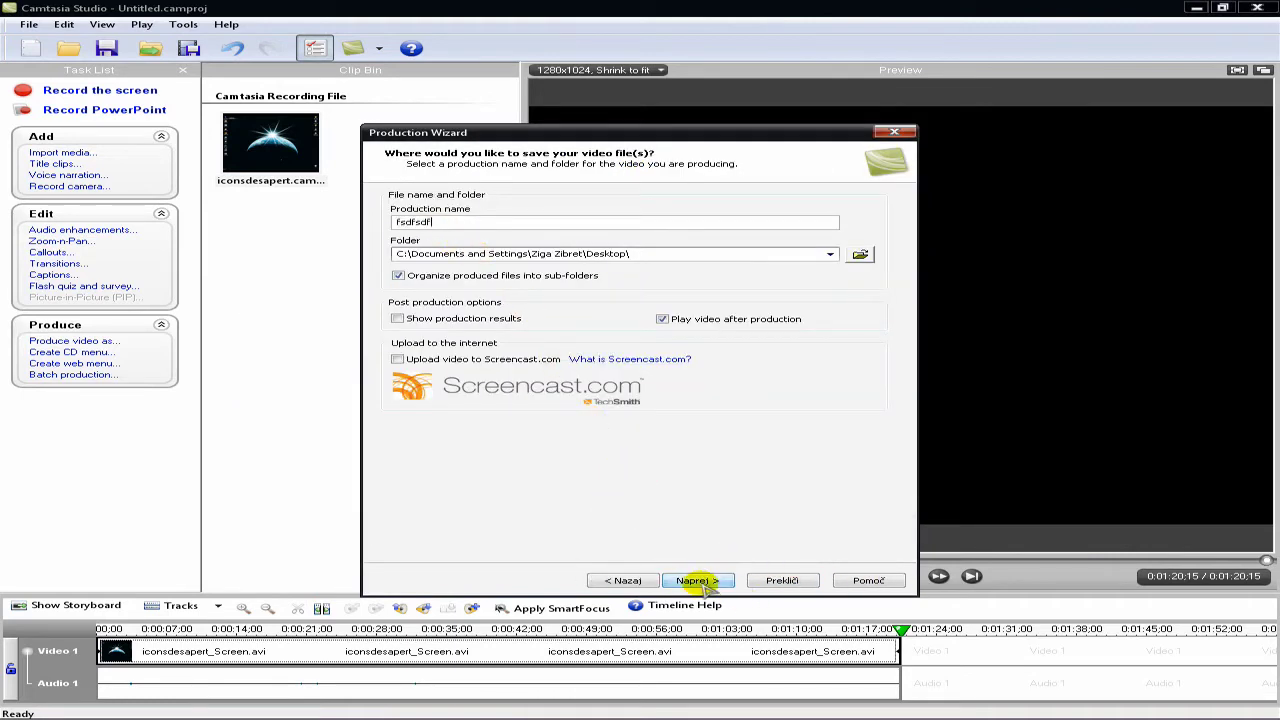
left_click(697, 580)
left_click(700, 582)
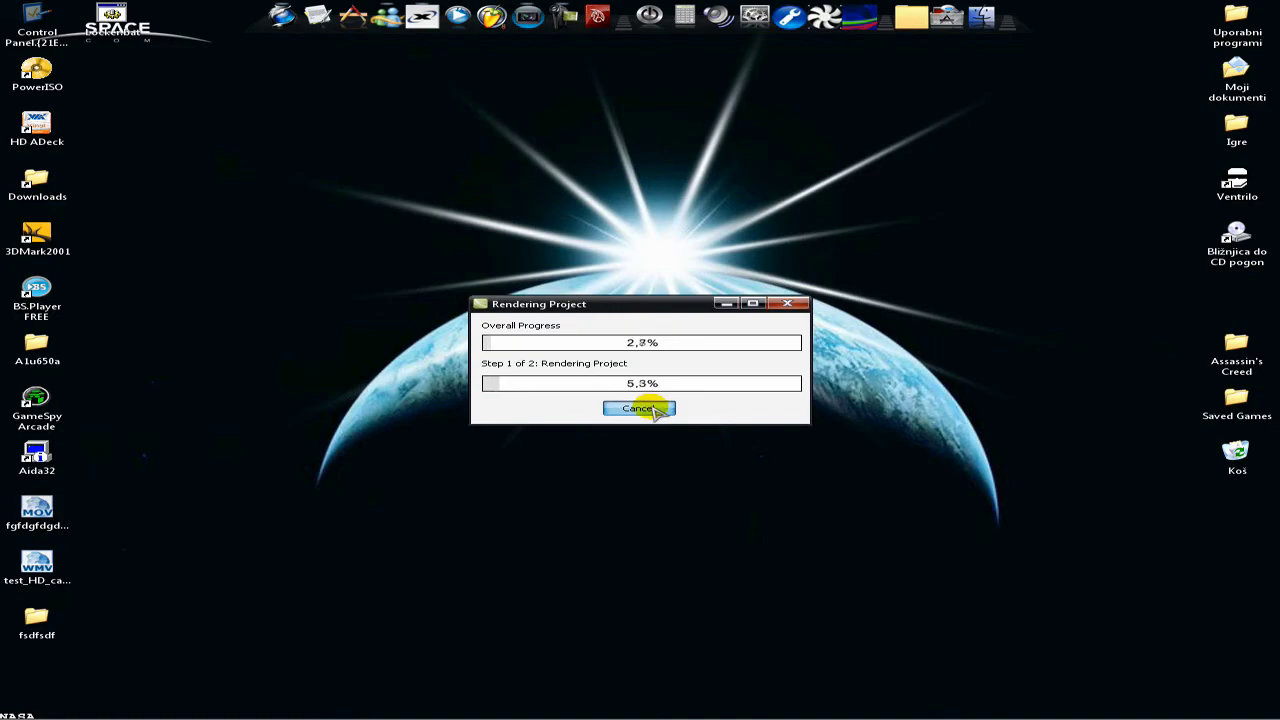
Step: Cancel the running video render and leave the Production Wizard
left_click(655, 410)
left_click(604, 385)
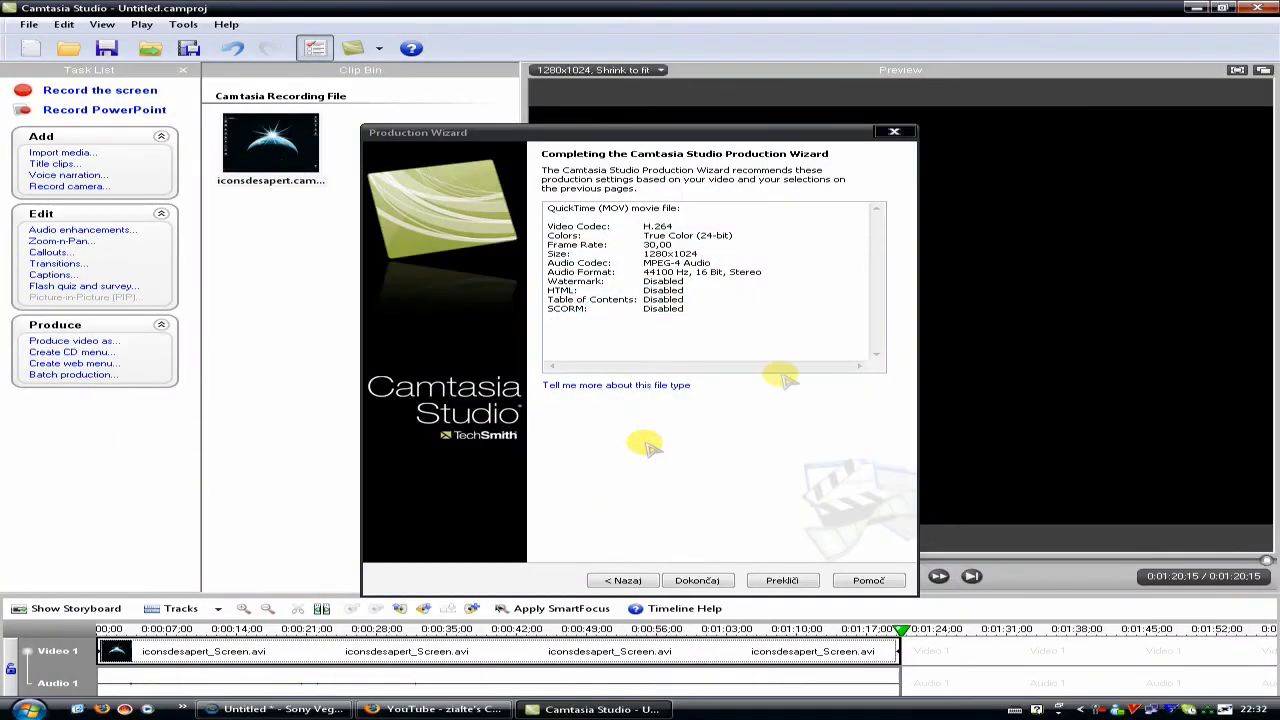
left_click(782, 580)
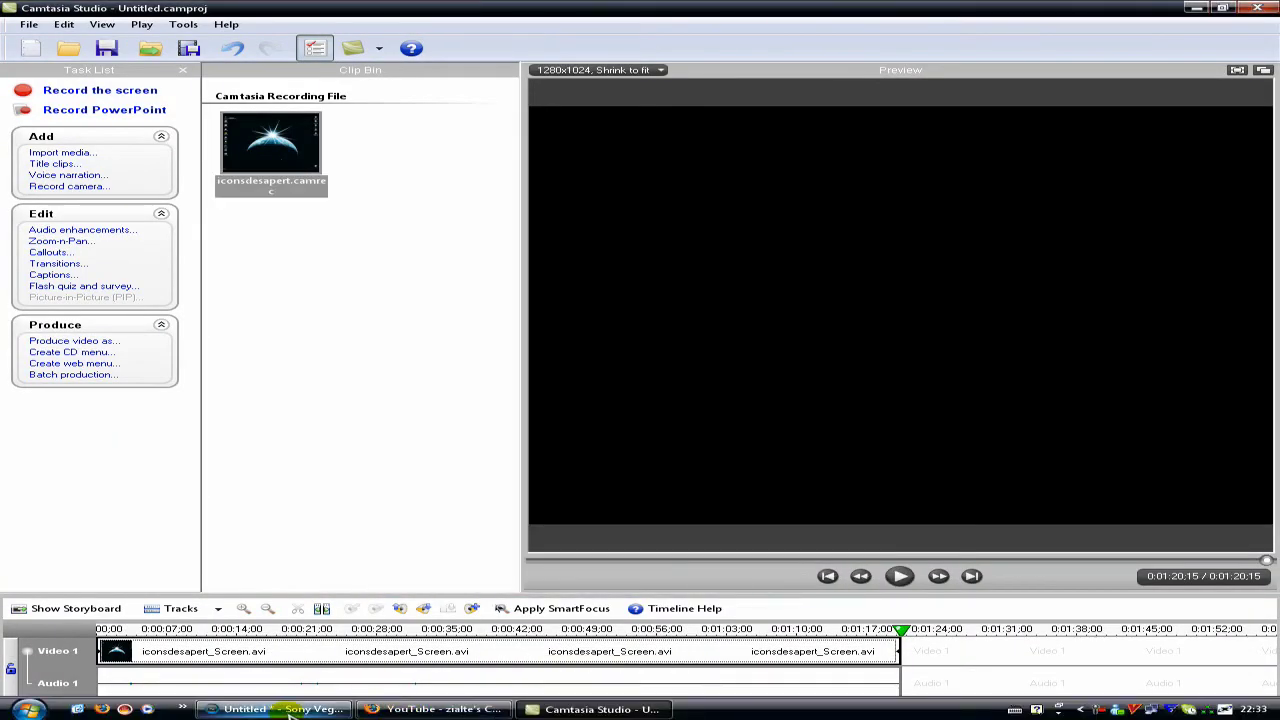
Step: Switch to Sony Vegas Pro and place the 2._MIN.mpeg.mpg clip at the start of the timeline
left_click(290, 711)
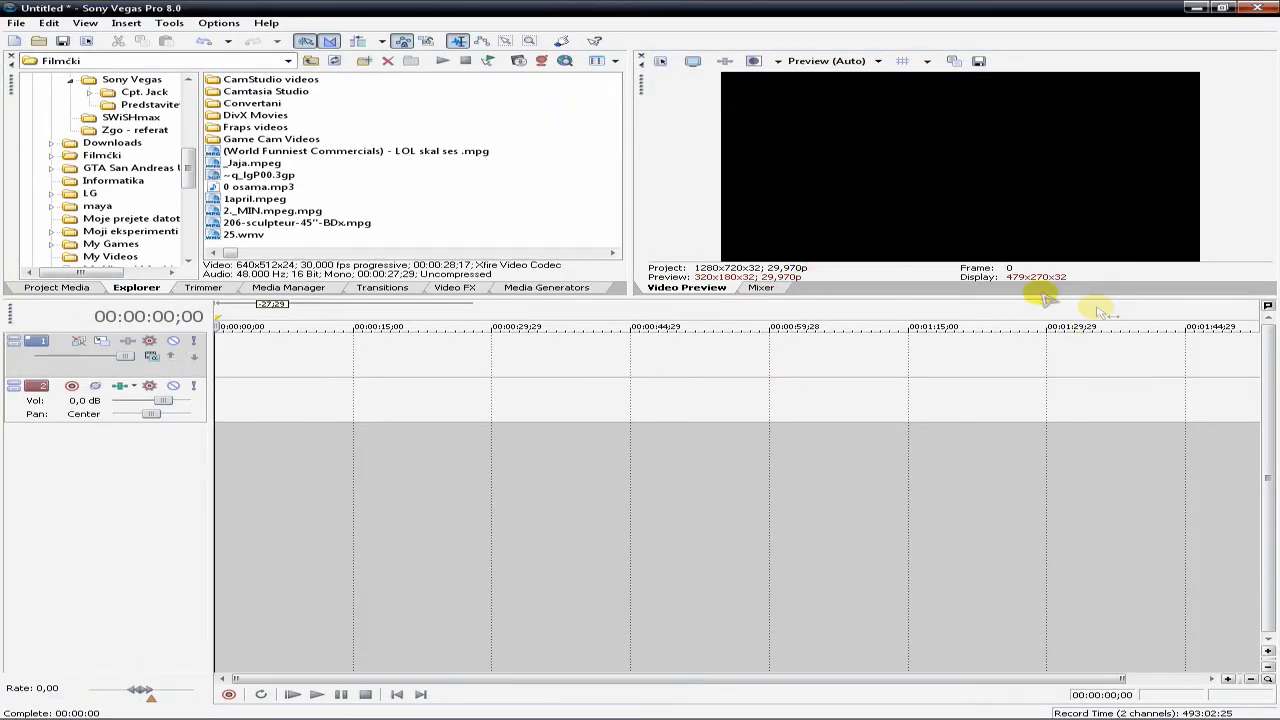
mouse_move(232, 254)
left_mouse_down()
mouse_move(245, 253)
mouse_move(218, 253)
left_mouse_up()
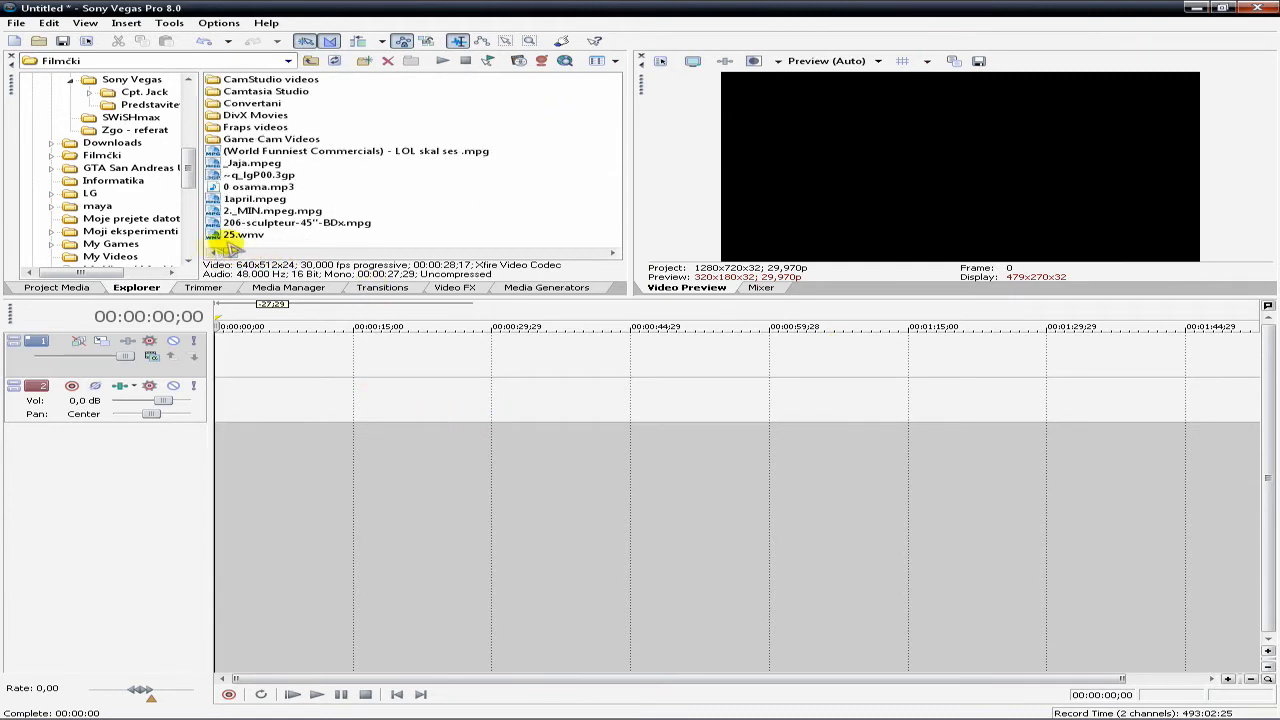
left_click_drag(243, 211, 255, 410)
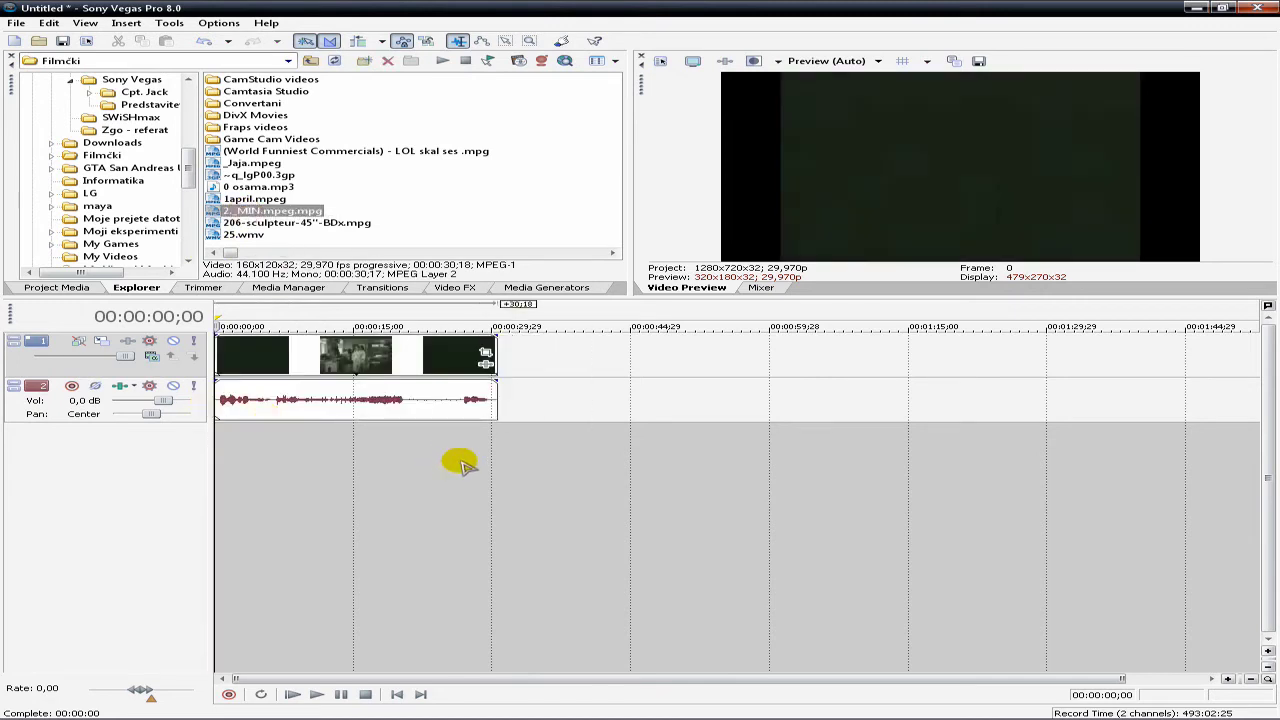
left_click_drag(214, 482, 113, 479)
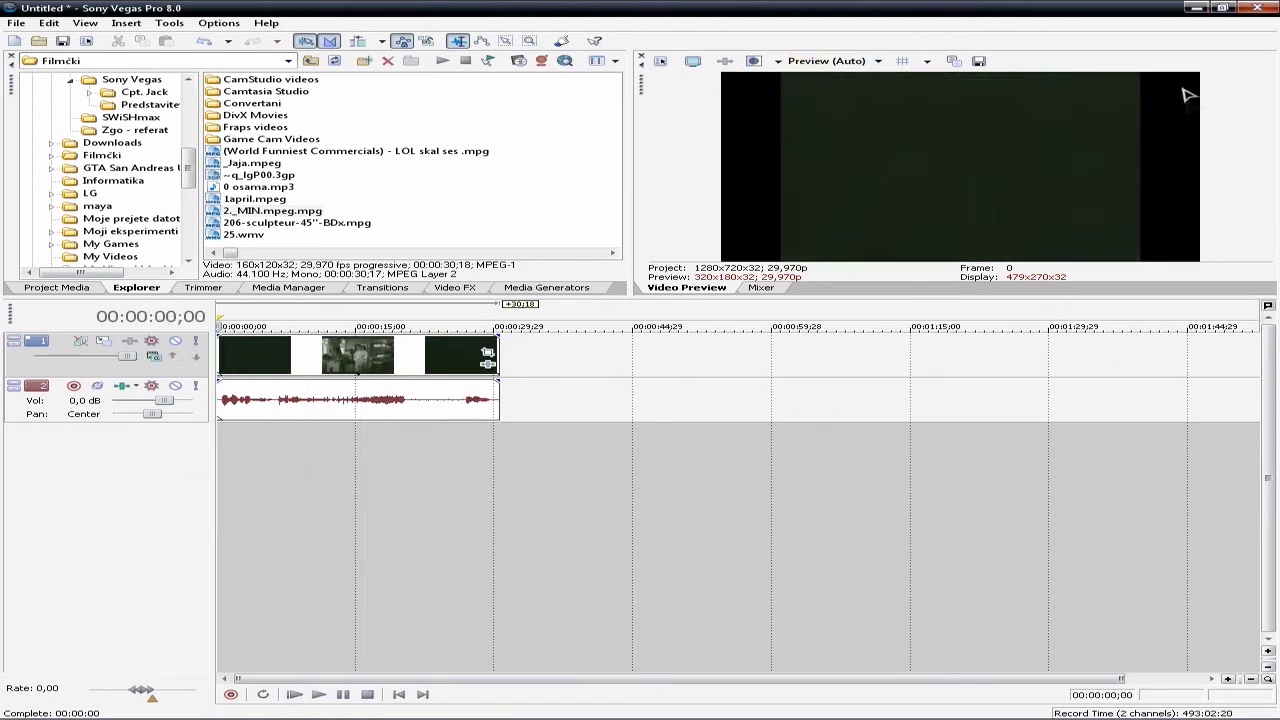
Step: Try the NTSC DV (720x480; 29,970 fps) template in the project's video properties and apply it
right_click(662, 63)
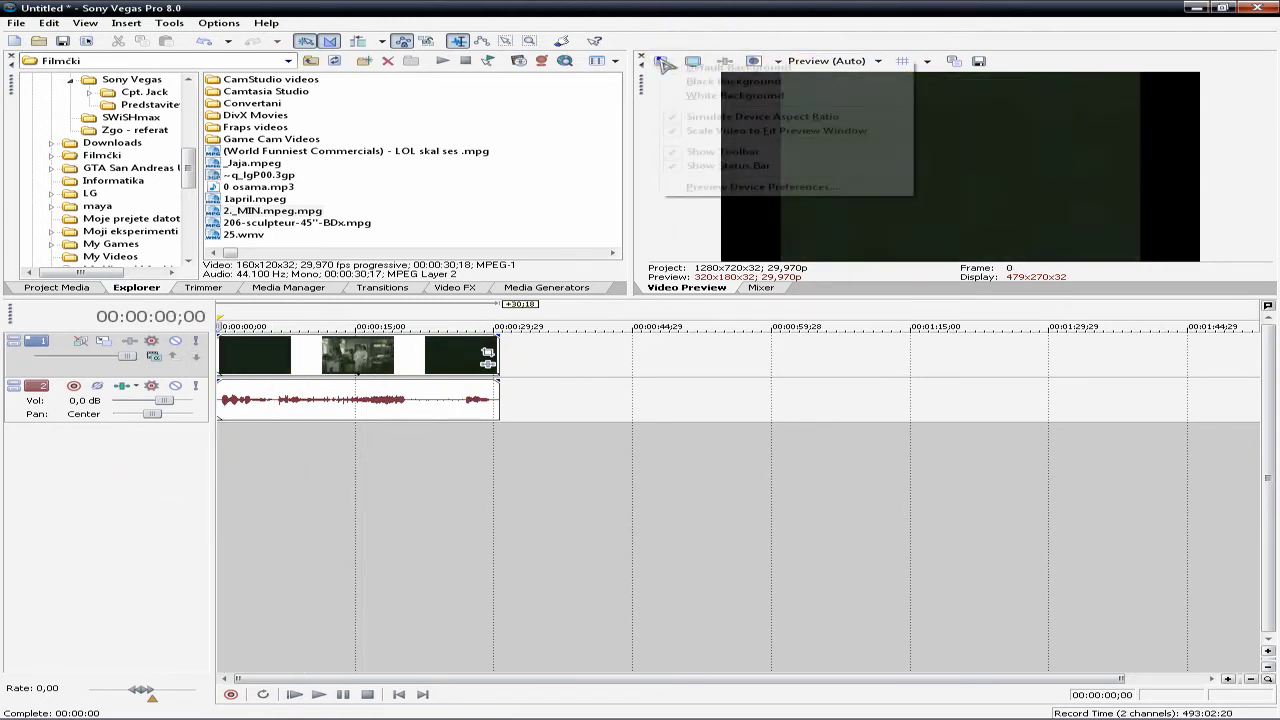
left_click(662, 63)
left_click(662, 63)
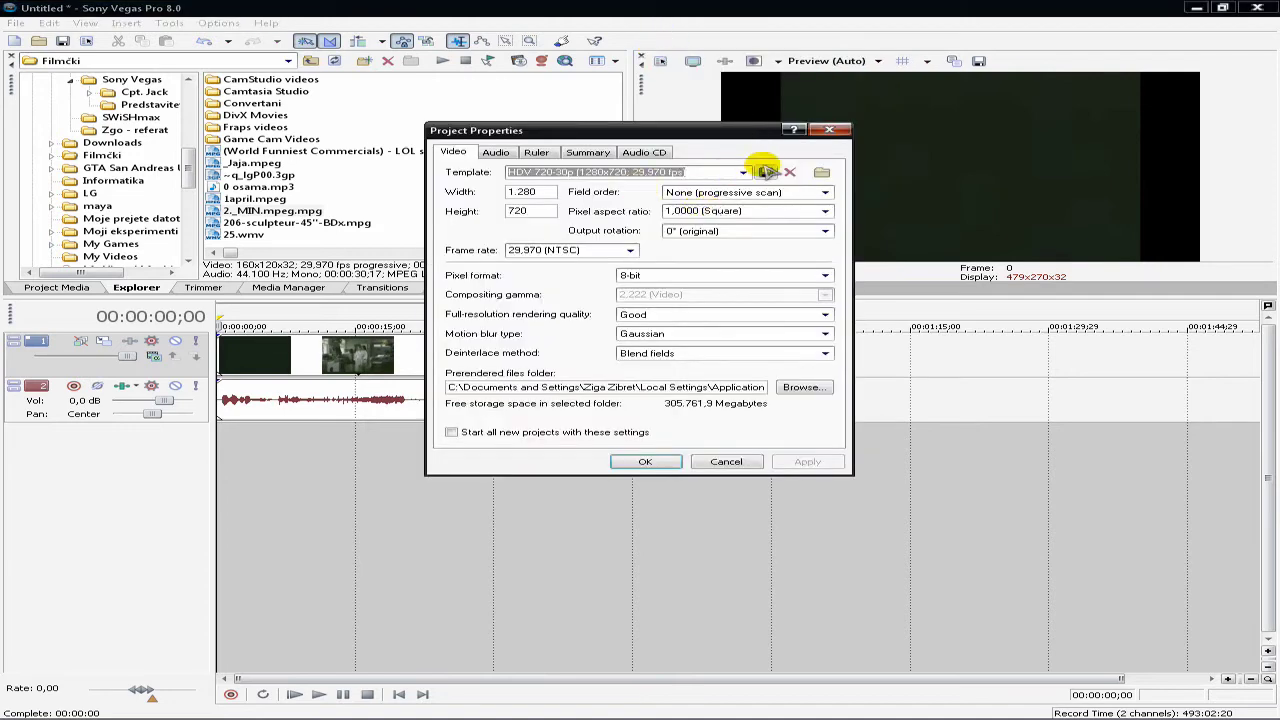
left_click(745, 172)
left_click(700, 195)
left_click(808, 461)
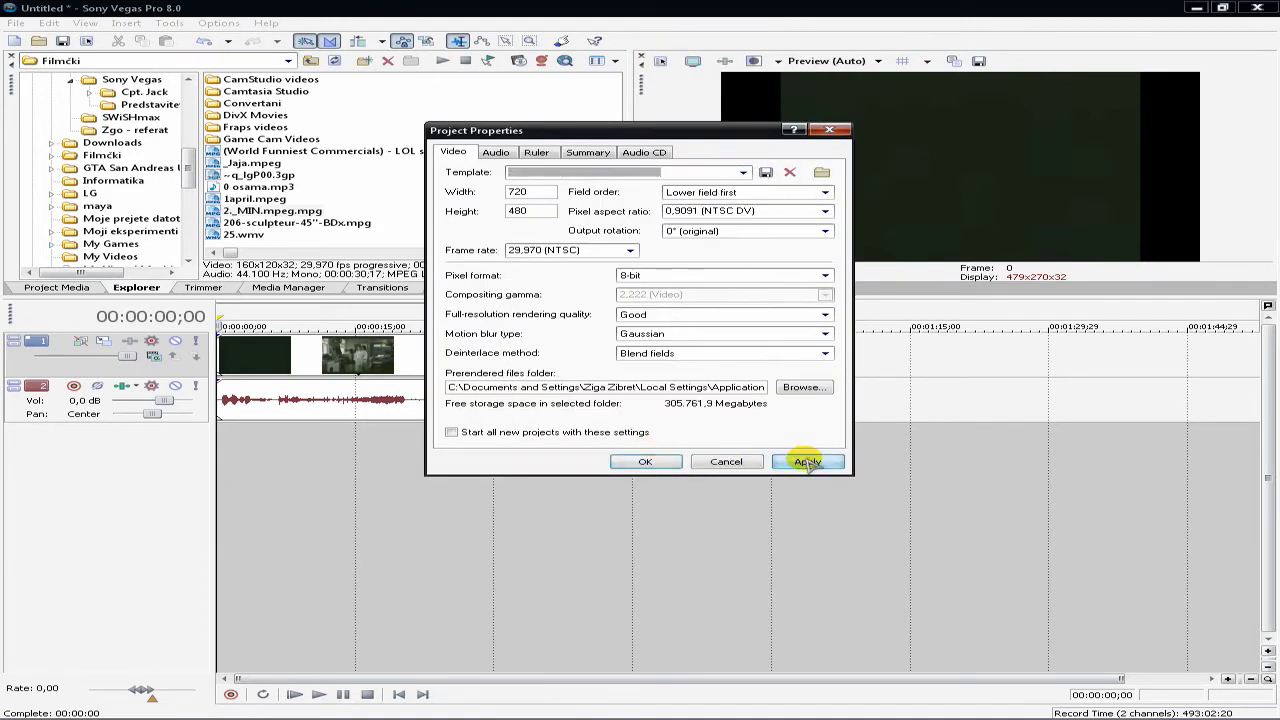
left_click(655, 461)
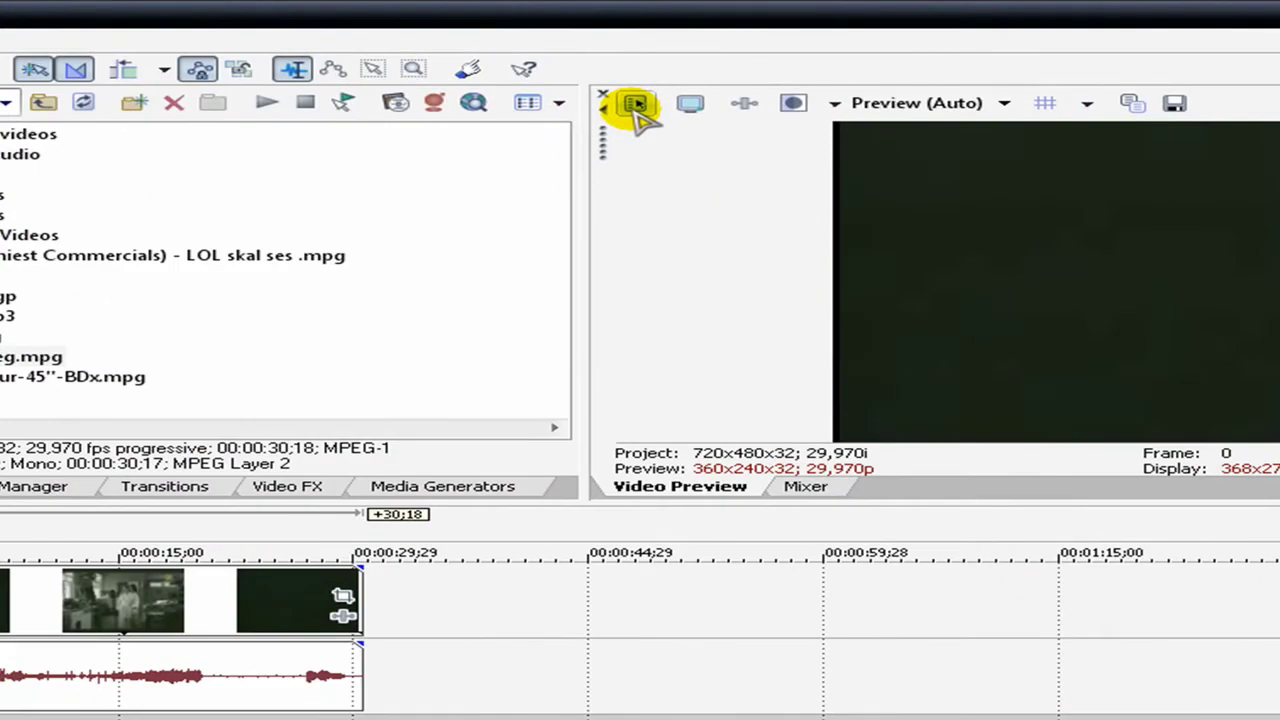
Step: Set the project's video template to HDV 720-30p (1280x720; 29,970 fps) and apply it
left_click(636, 106)
left_click(776, 291)
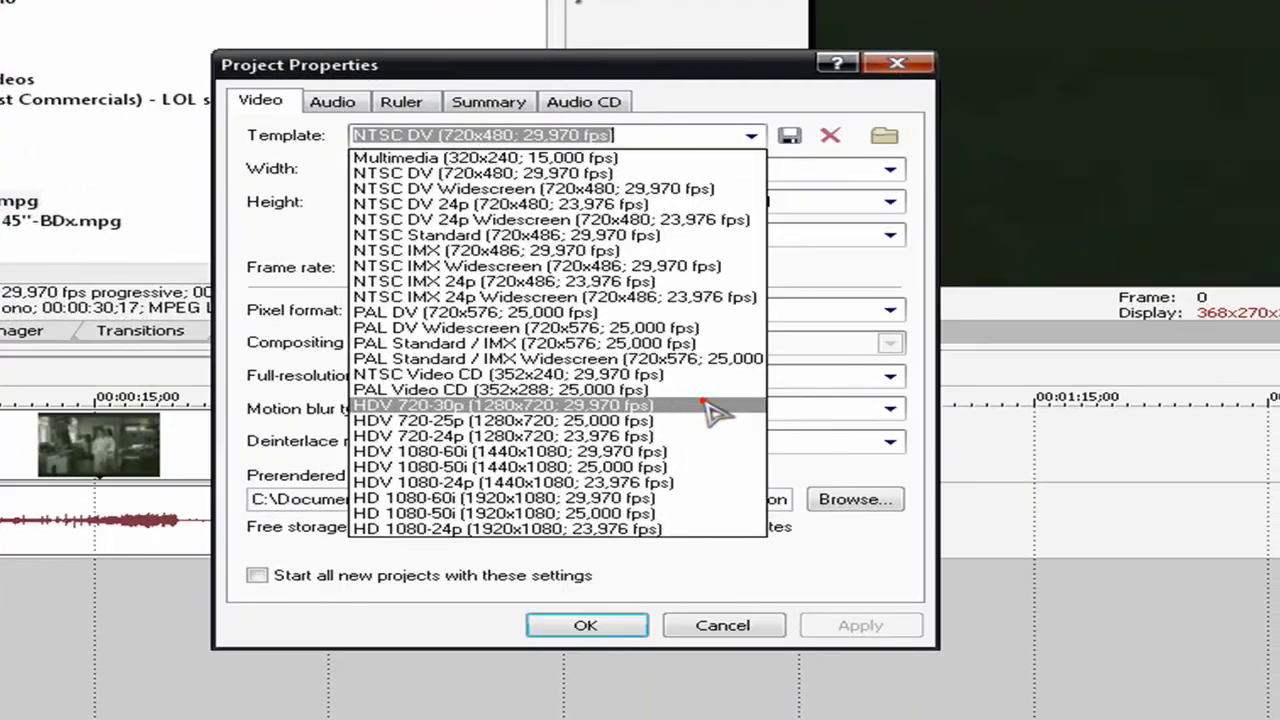
left_click(738, 566)
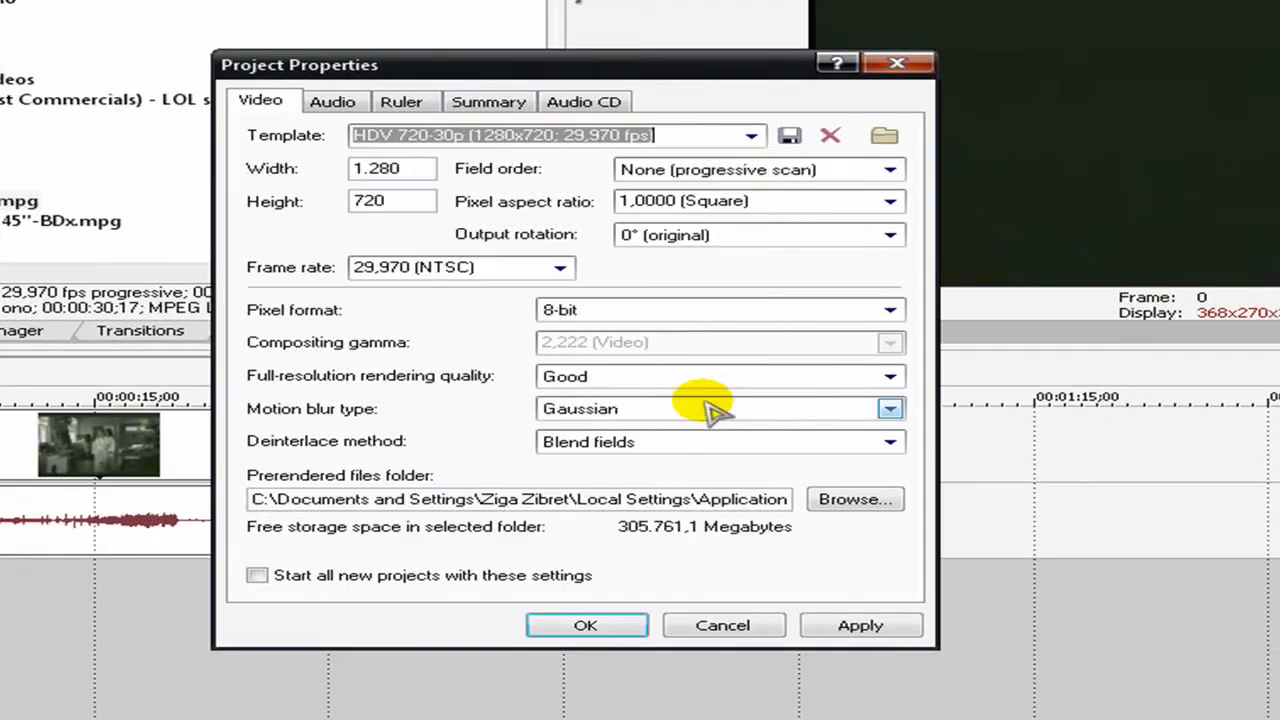
left_click(897, 627)
left_click(585, 625)
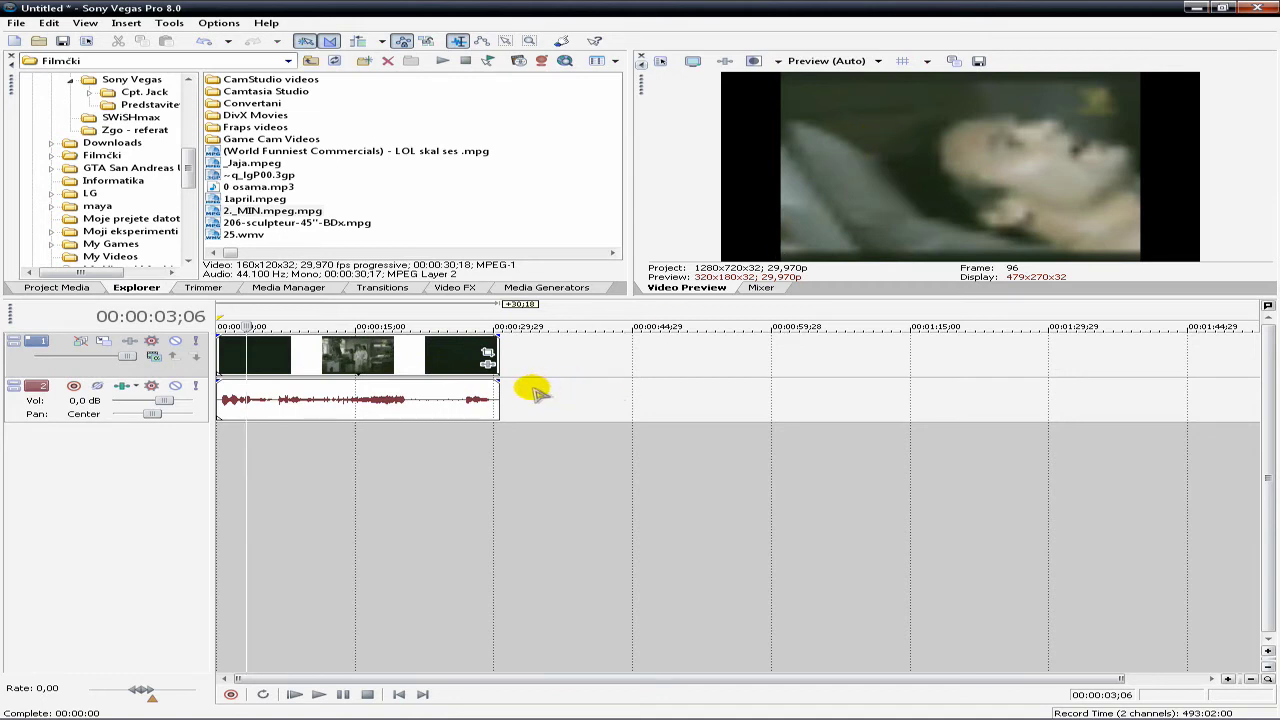
Step: Try the 16:9 Widescreen TV aspect ratio in the clip's Event Pan/Crop, then restore the Default preset
left_click(488, 356)
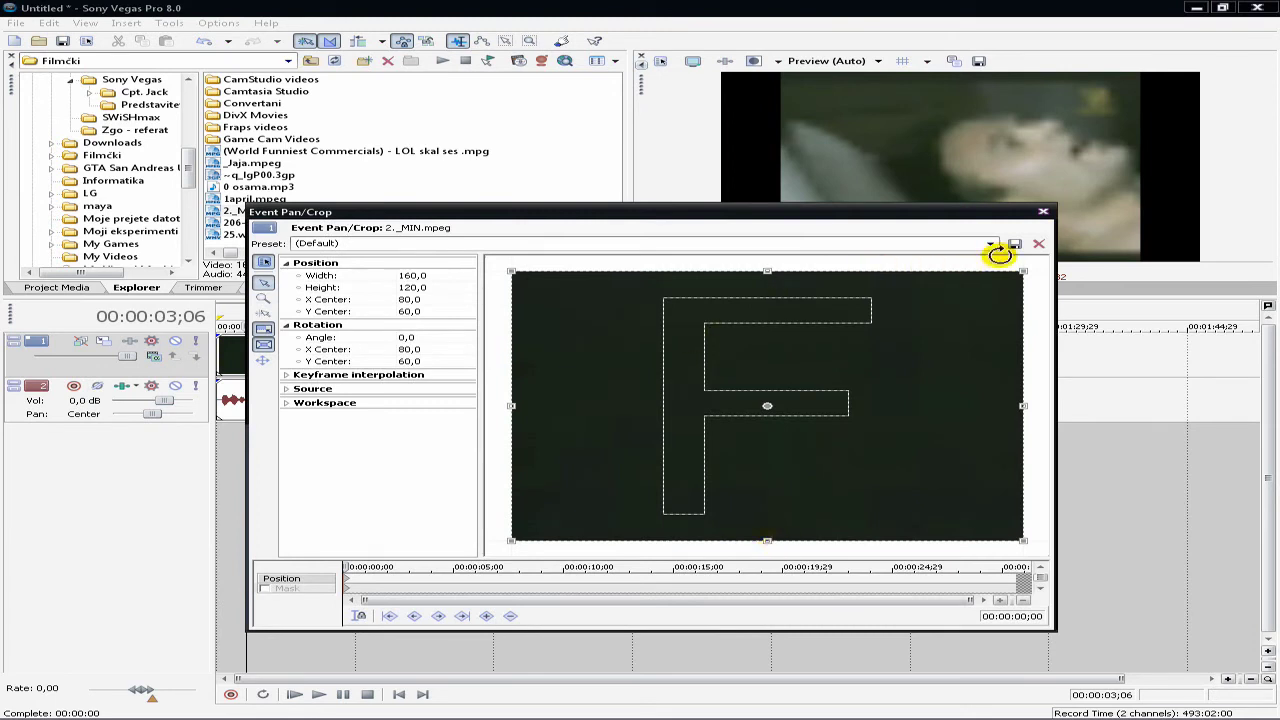
left_click(990, 245)
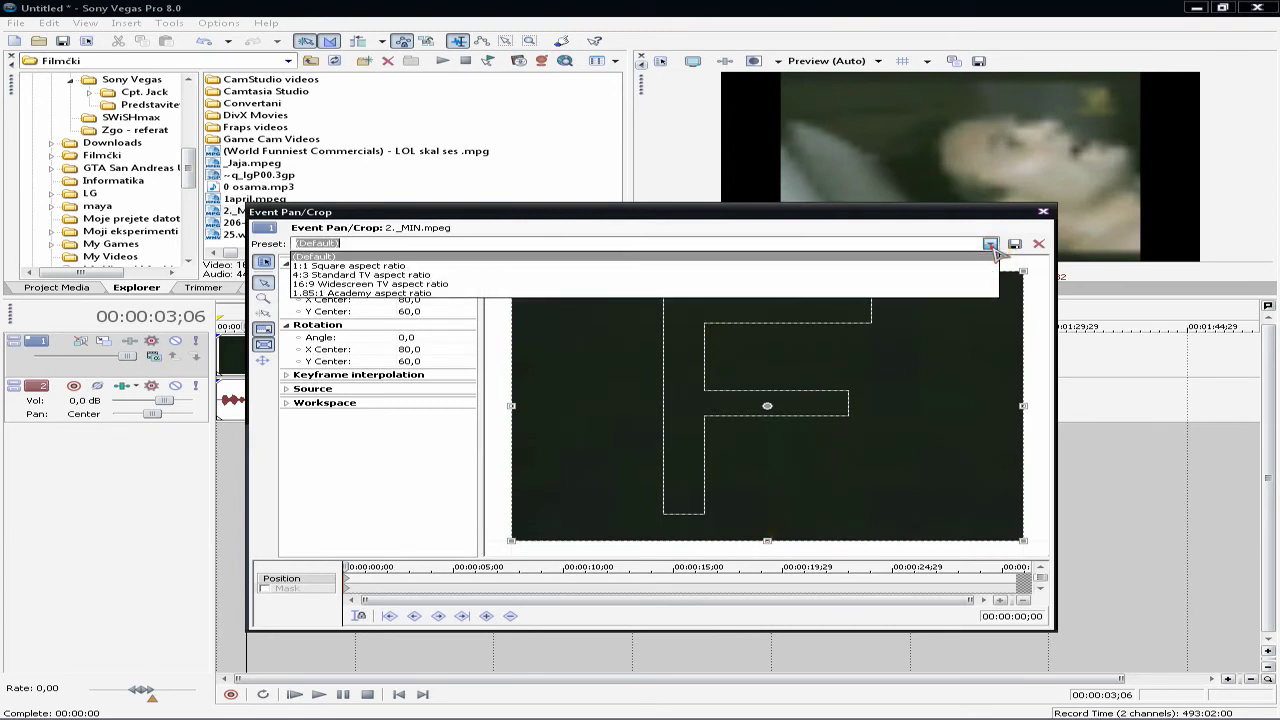
left_click(868, 286)
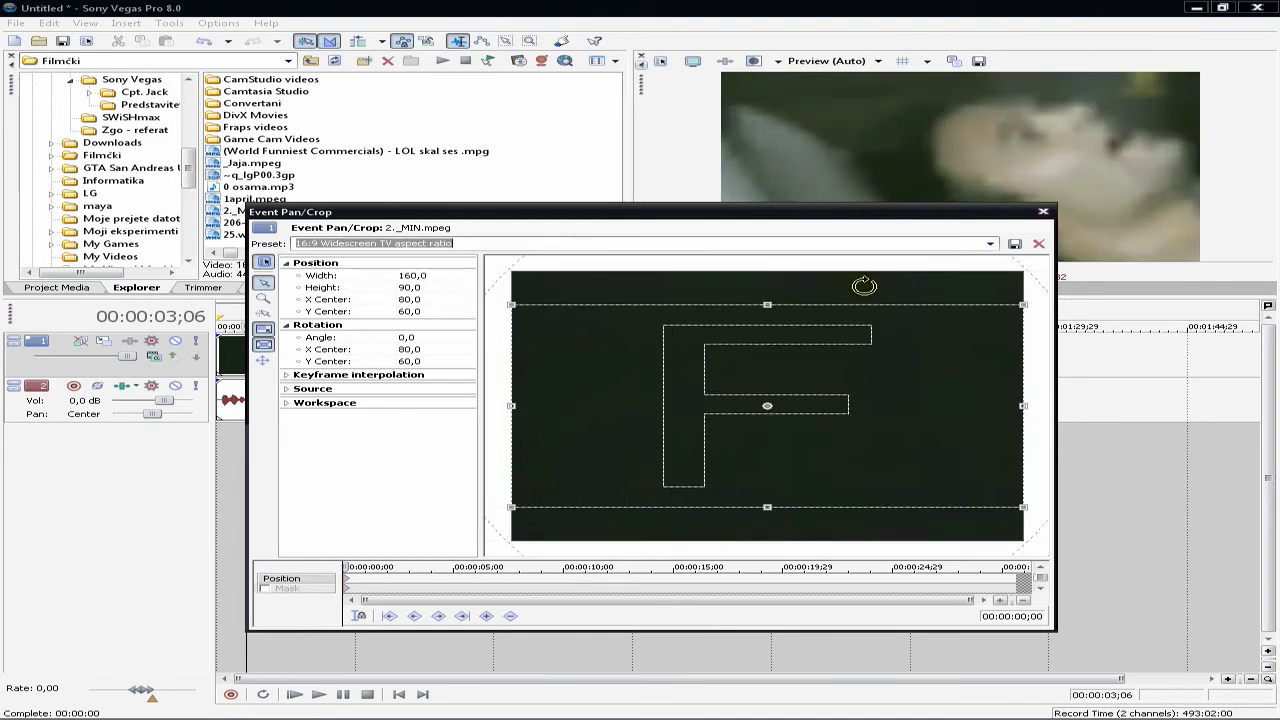
left_click(989, 245)
key("Up")
key("Up")
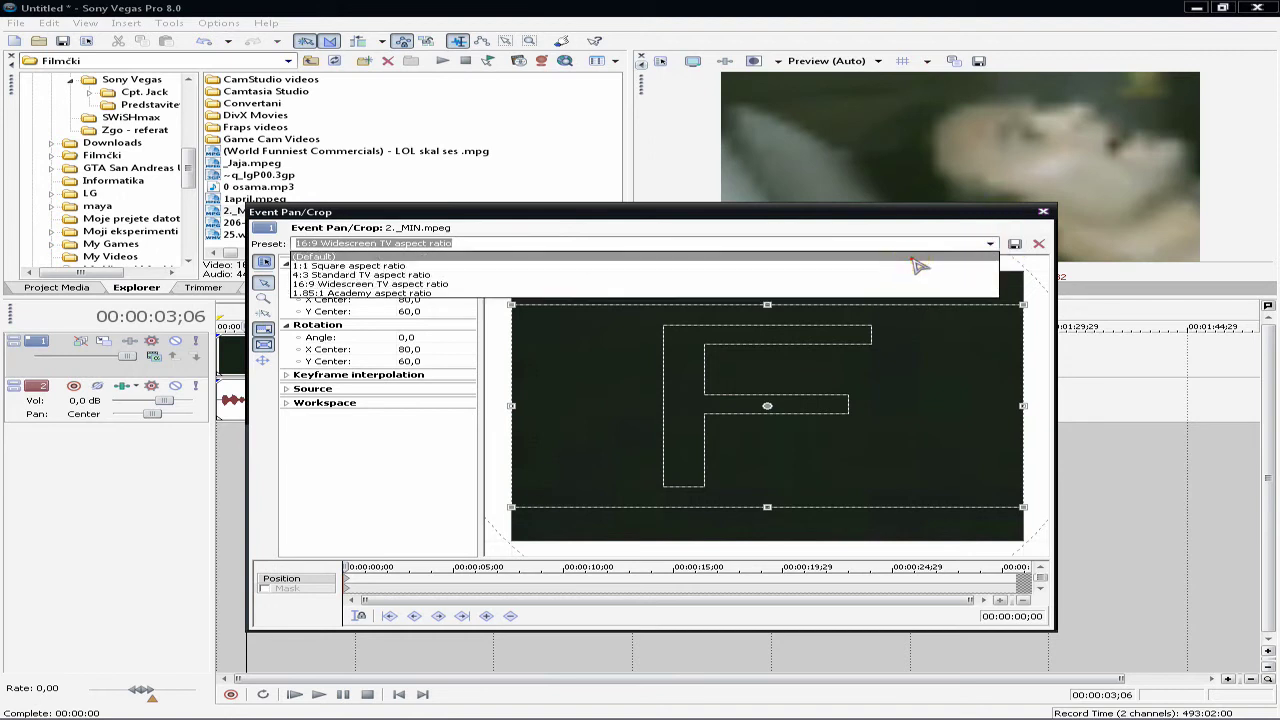
key("Return")
Step: Reapply the 16:9 widescreen crop preset to the clip, return it to Default and close Event Pan/Crop
left_click(989, 245)
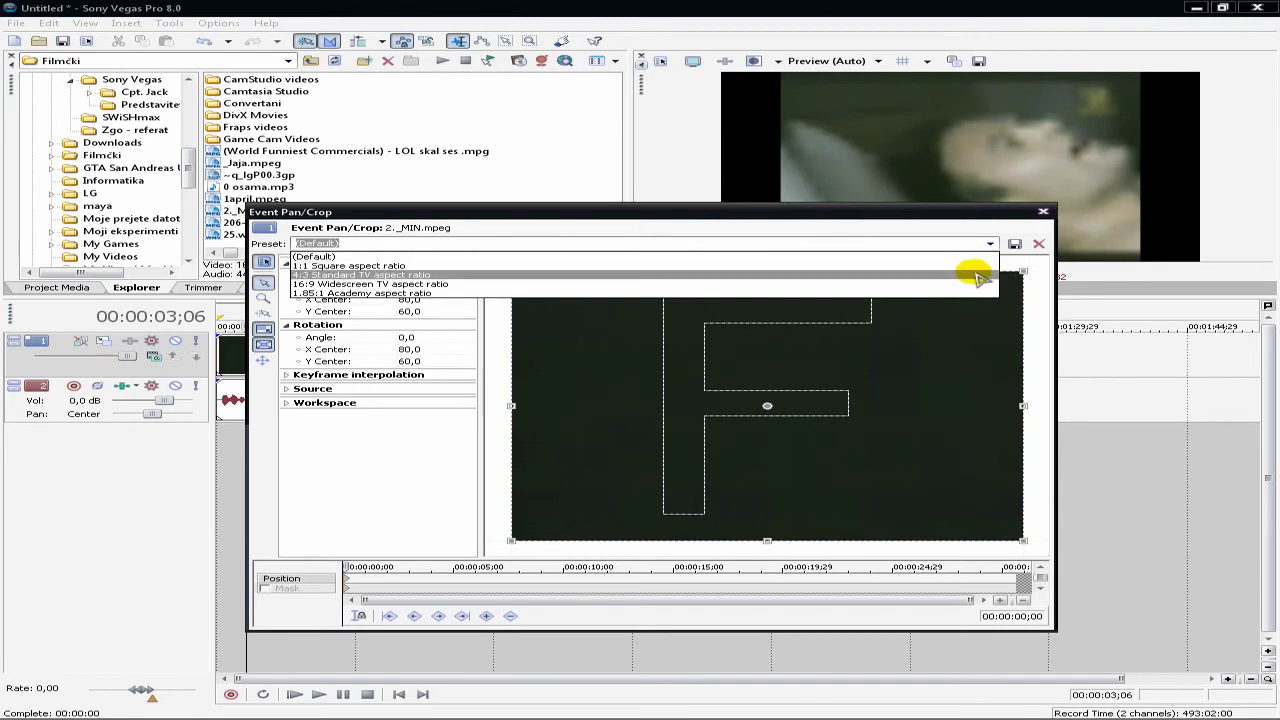
left_click(975, 283)
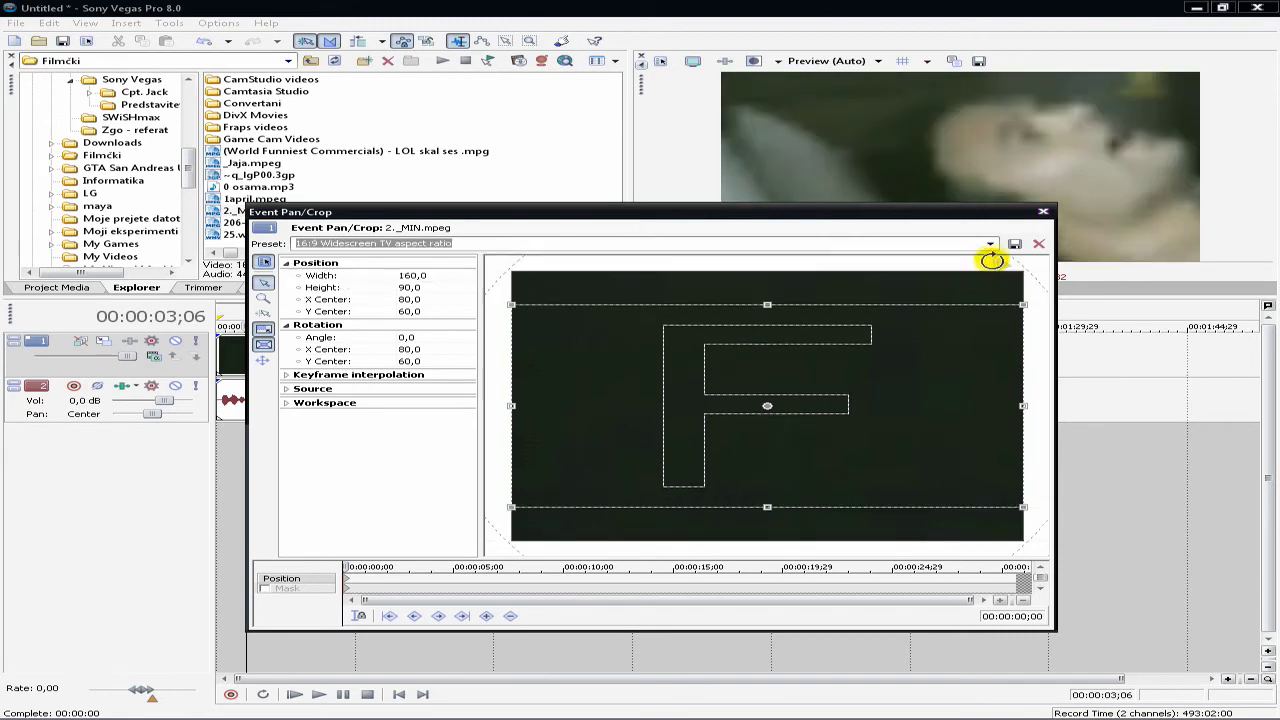
left_click(989, 245)
left_click(986, 256)
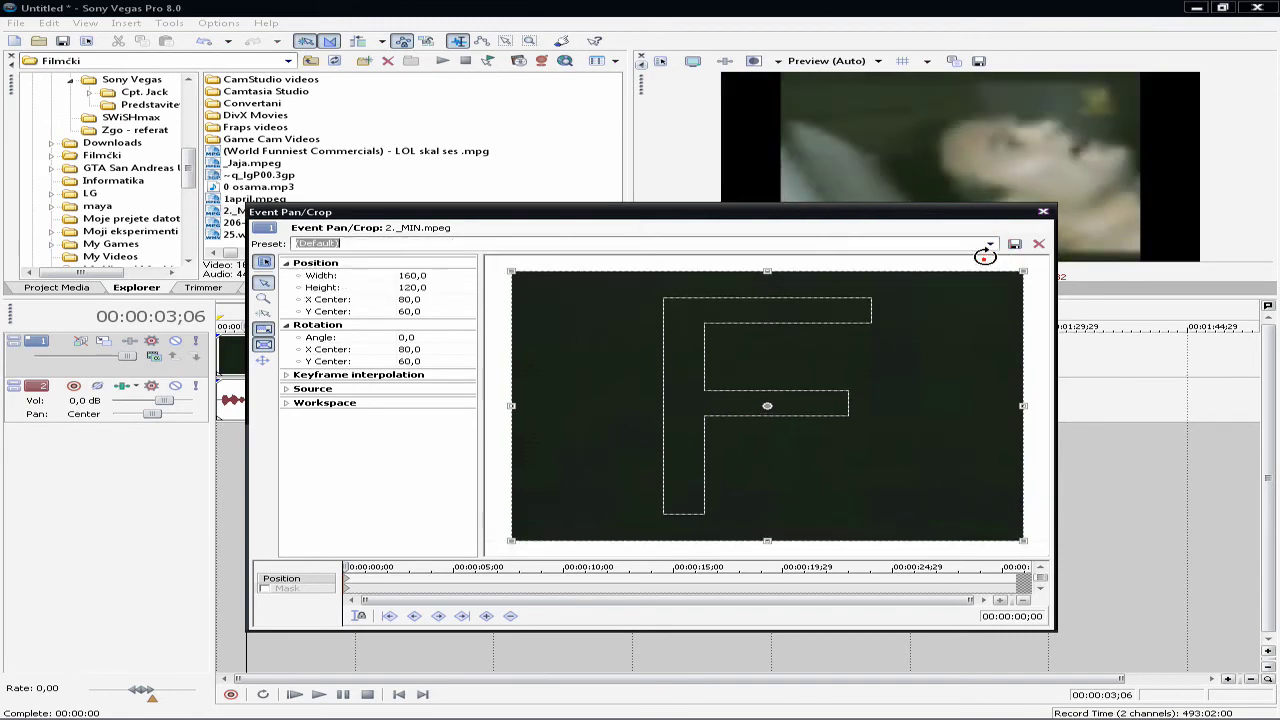
left_click(1043, 212)
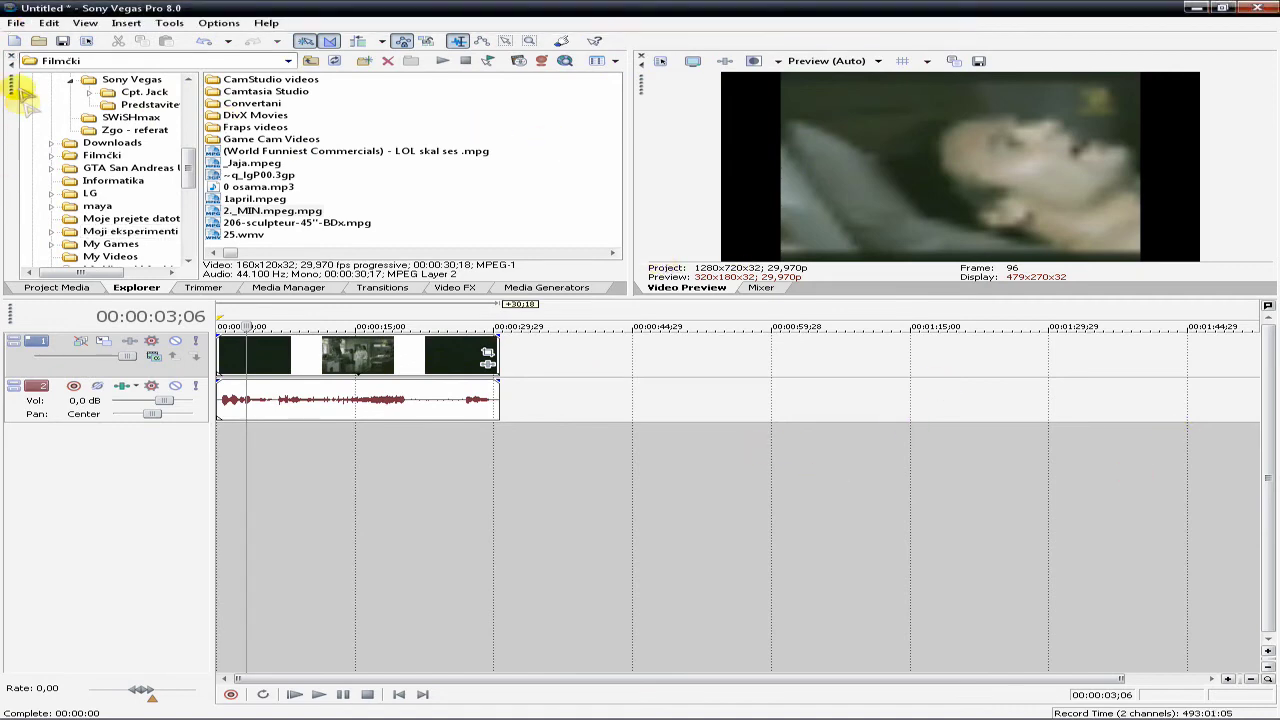
Step: Start rendering the project as asfdasfafs in the Windows Media Video V9 (*.wmv) format
left_click(16, 22)
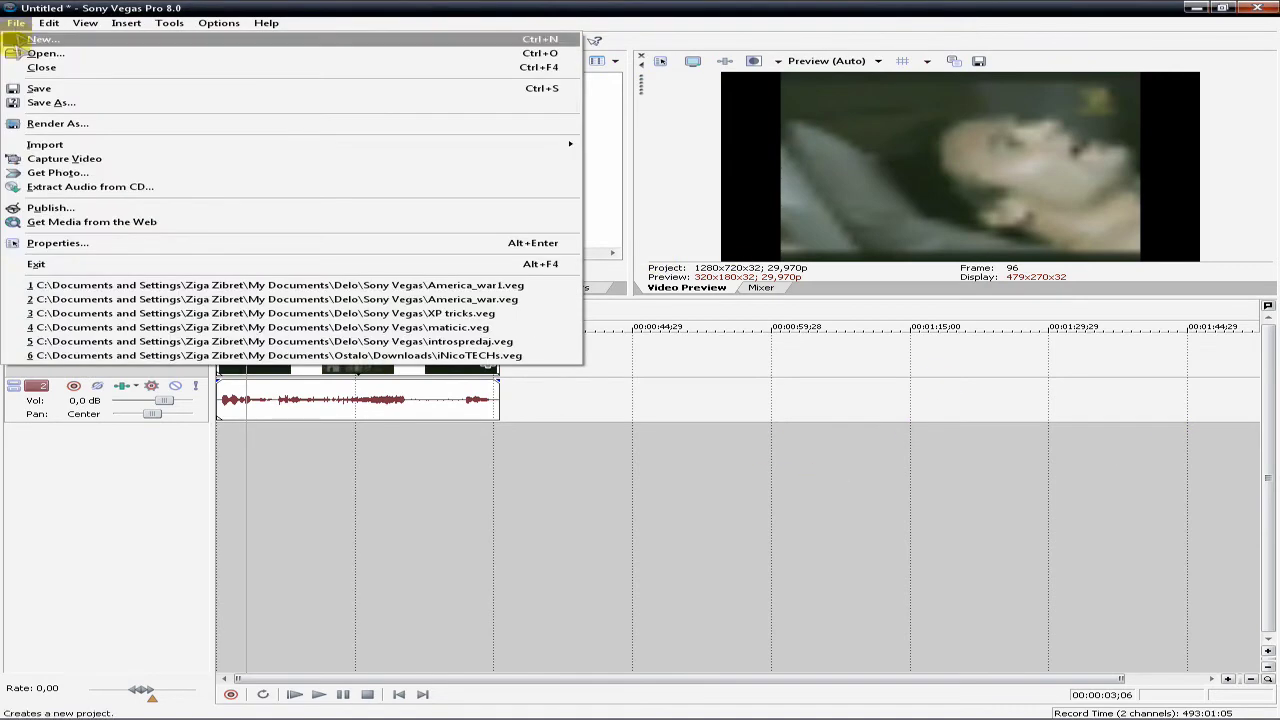
left_click(89, 125)
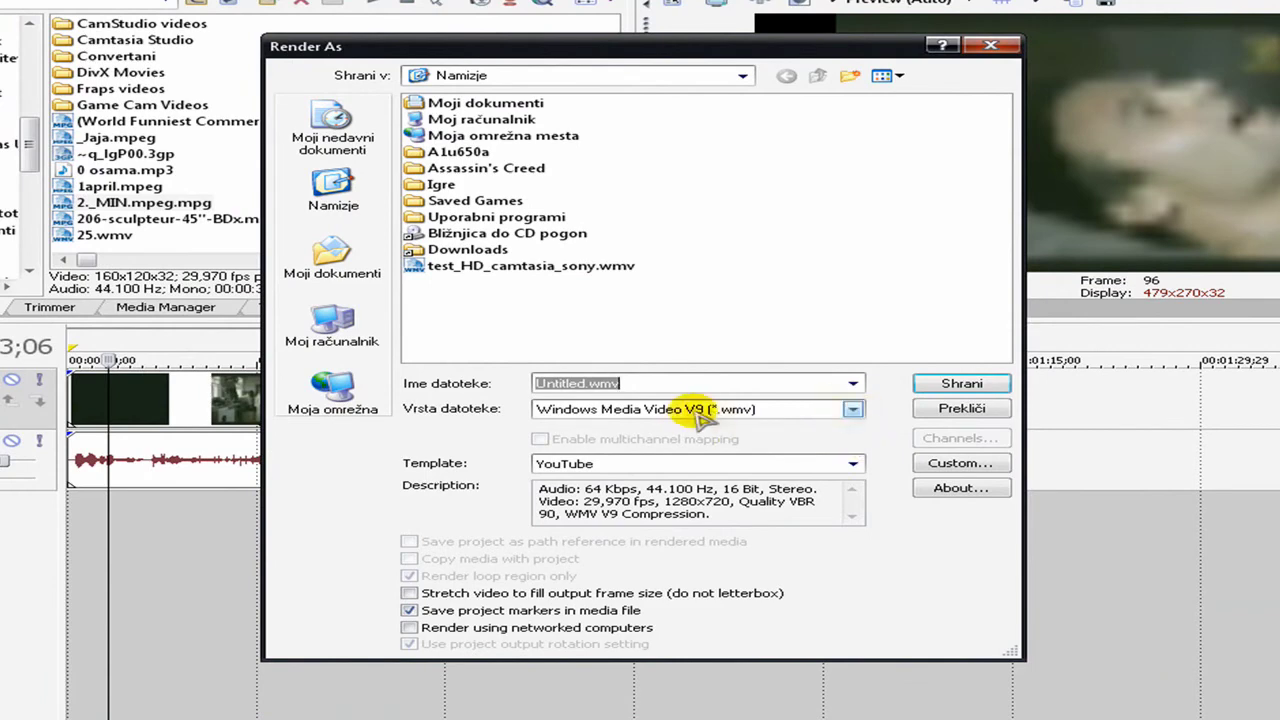
type("asfdasfafs")
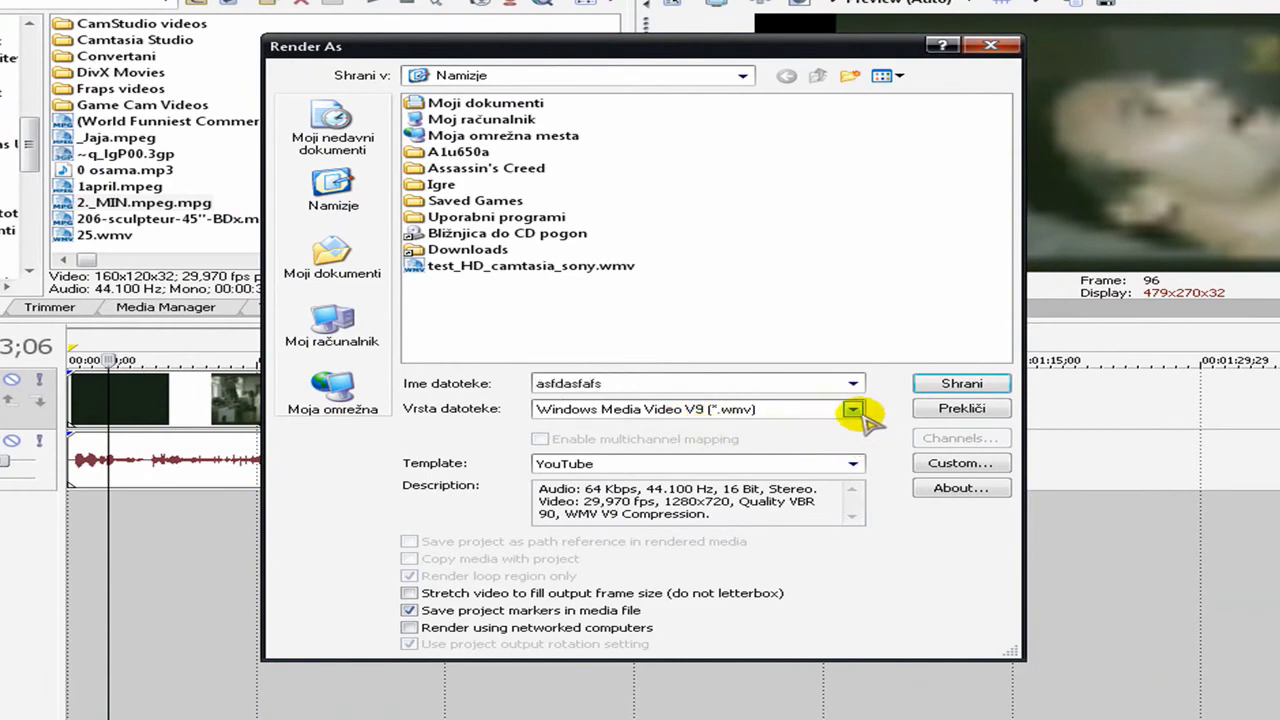
left_click(853, 410)
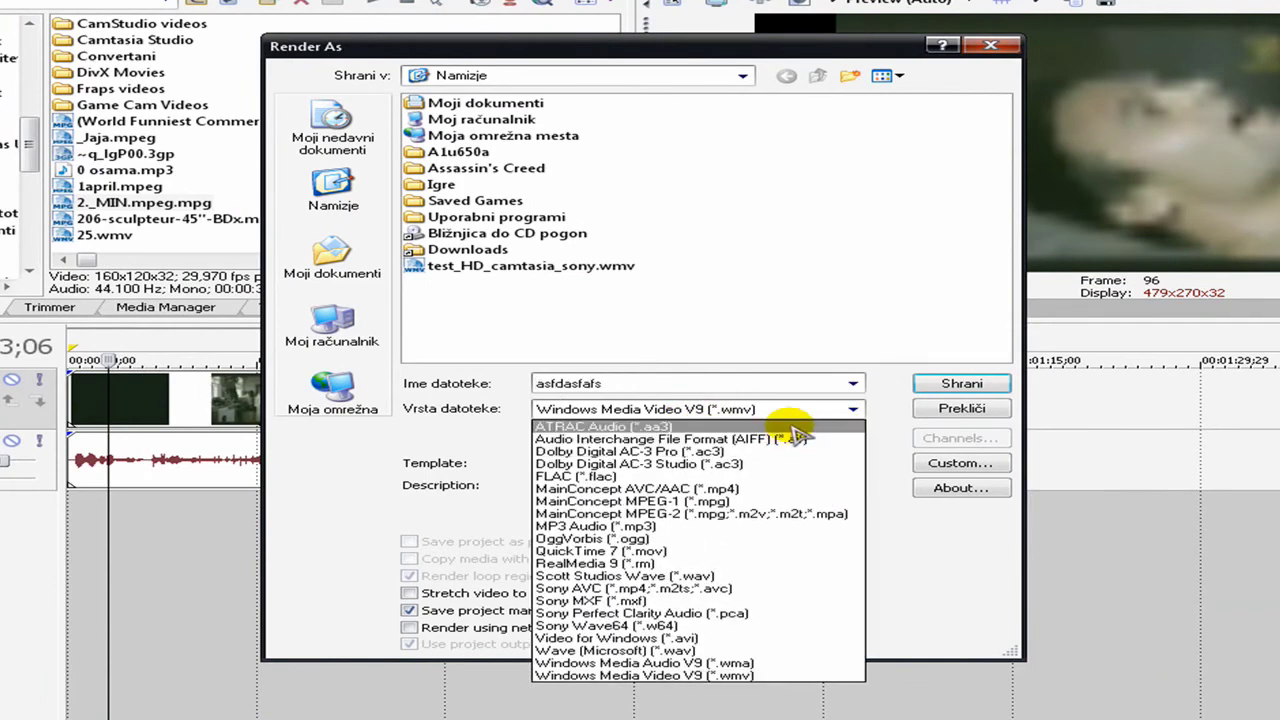
left_click(724, 677)
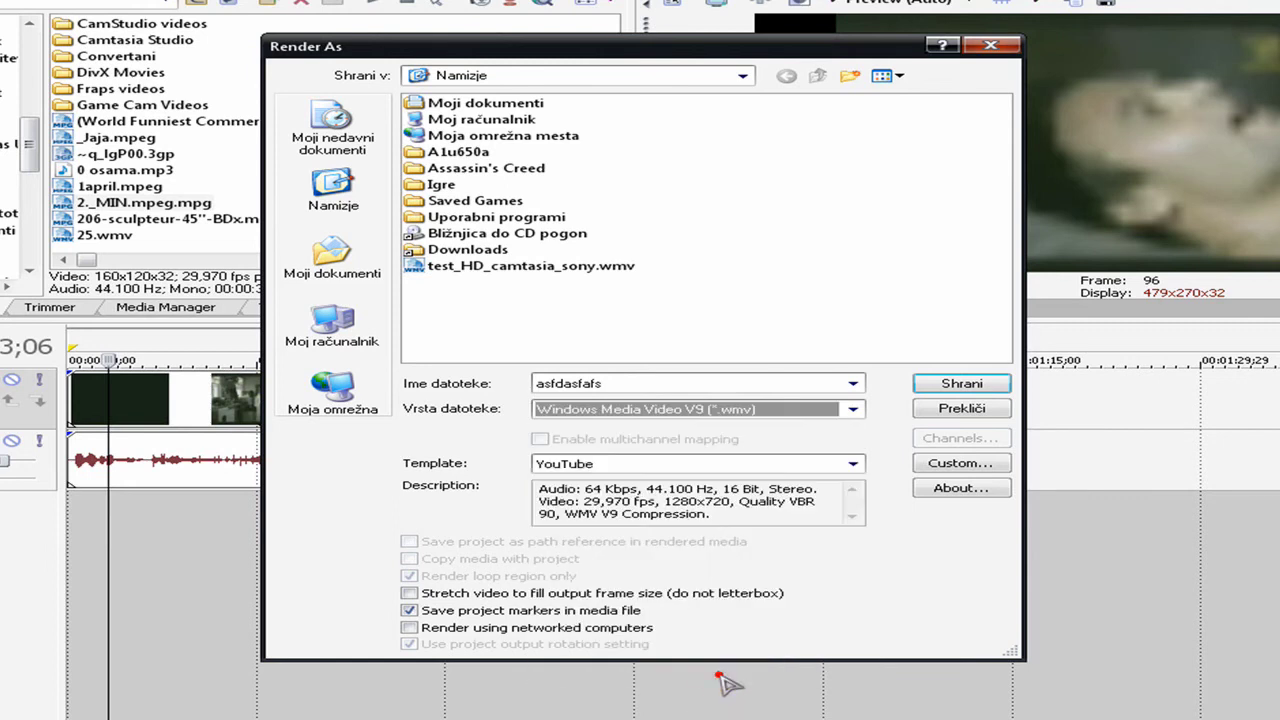
Step: Customize the render template, naming it Test and setting its video rendering quality to Best
left_click(960, 463)
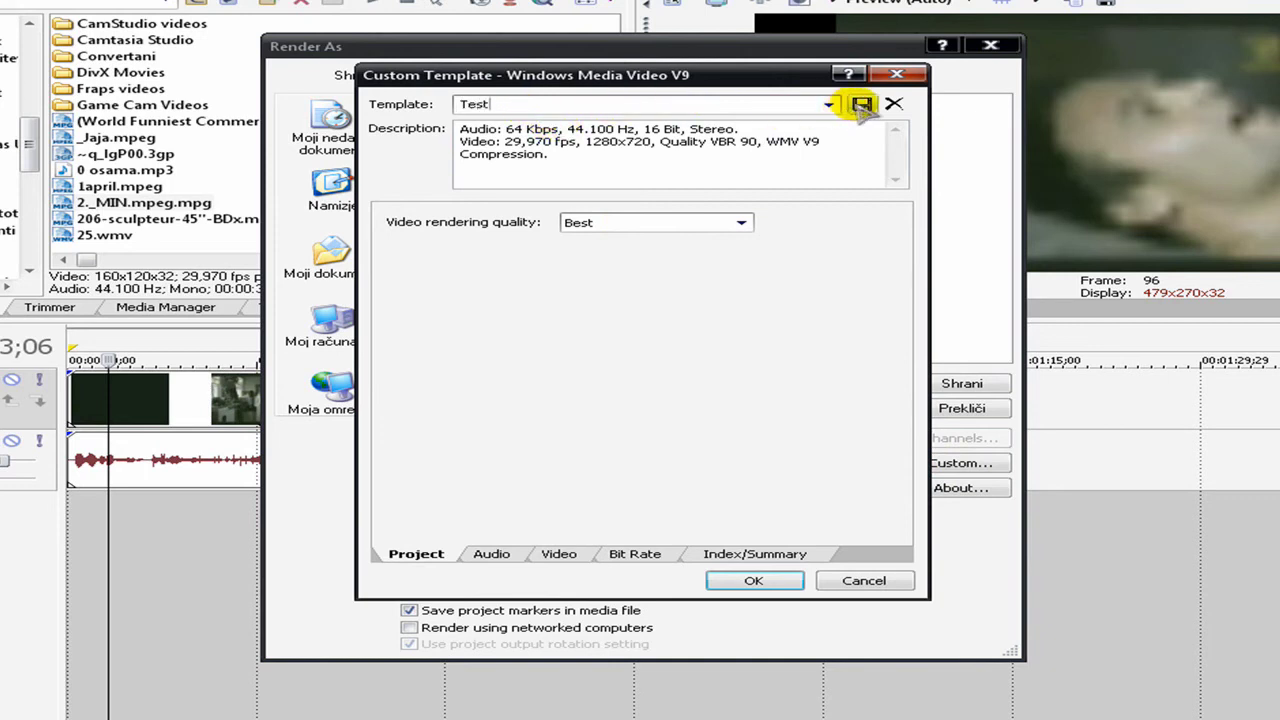
left_click(742, 222)
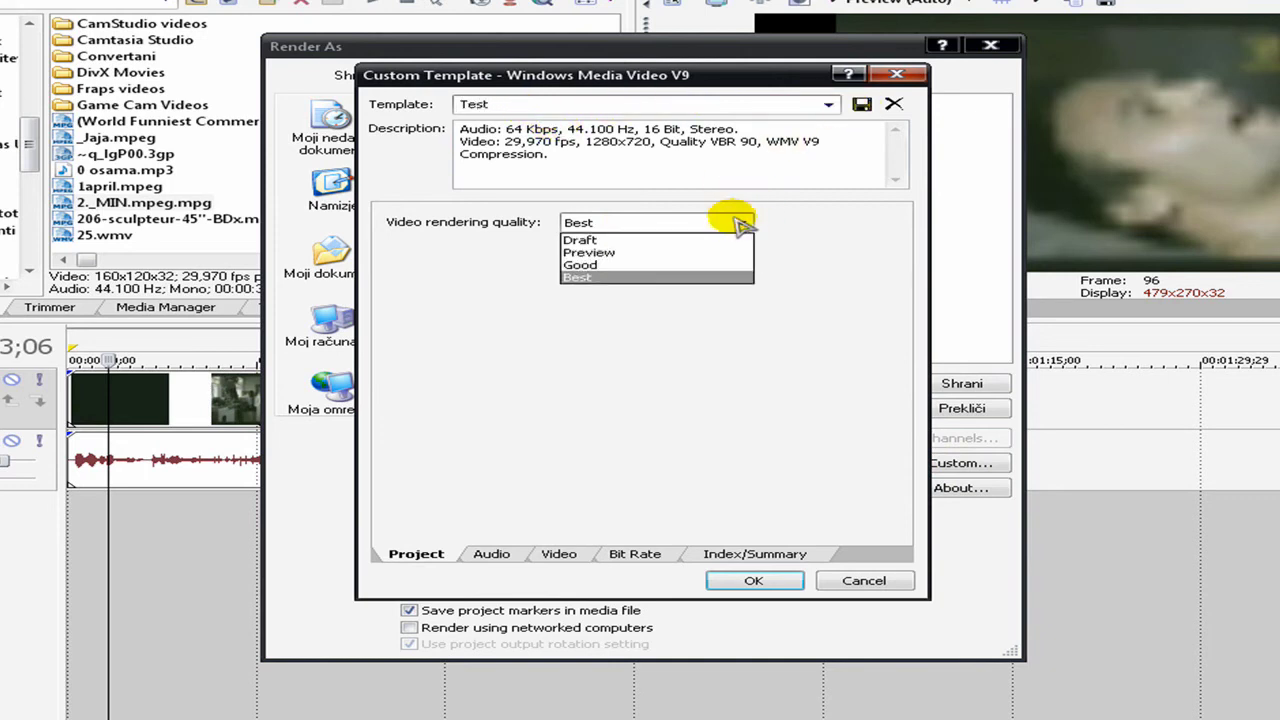
left_click(714, 283)
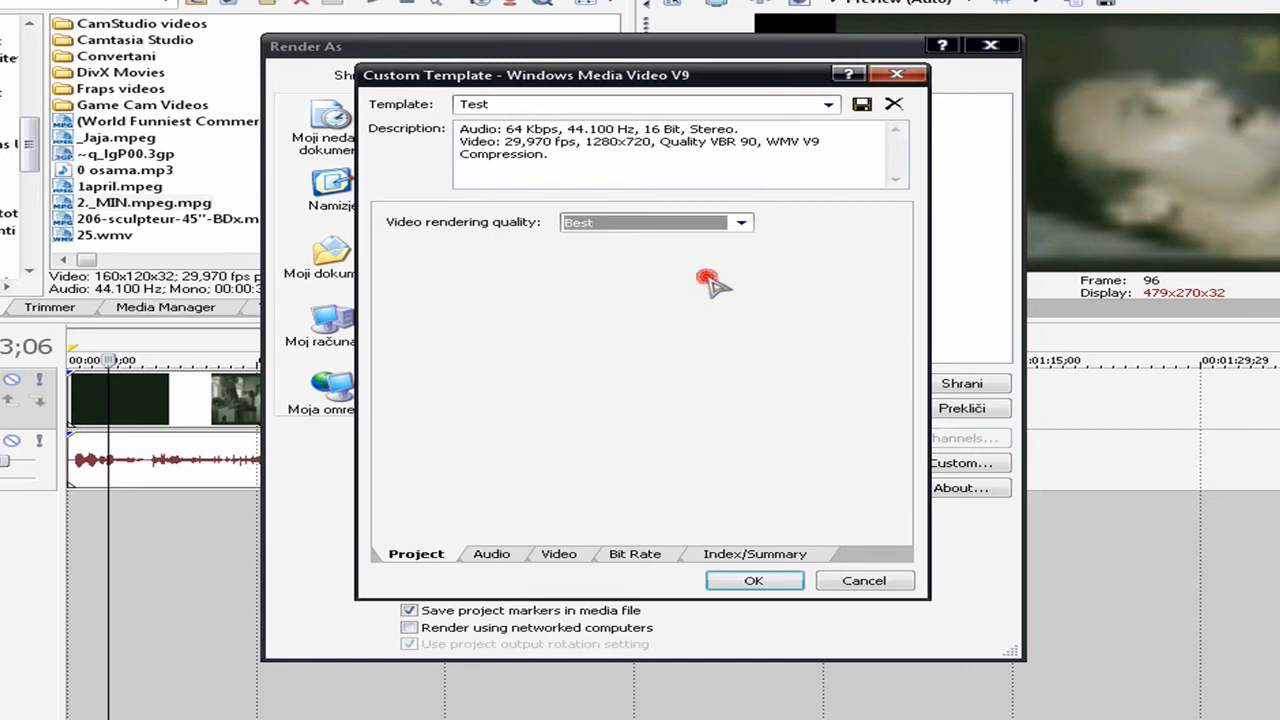
Step: Set the template's audio attributes to 64 kbps, 48 kHz, stereo (A/V) CBR, keeping the CBR mode
left_click(492, 553)
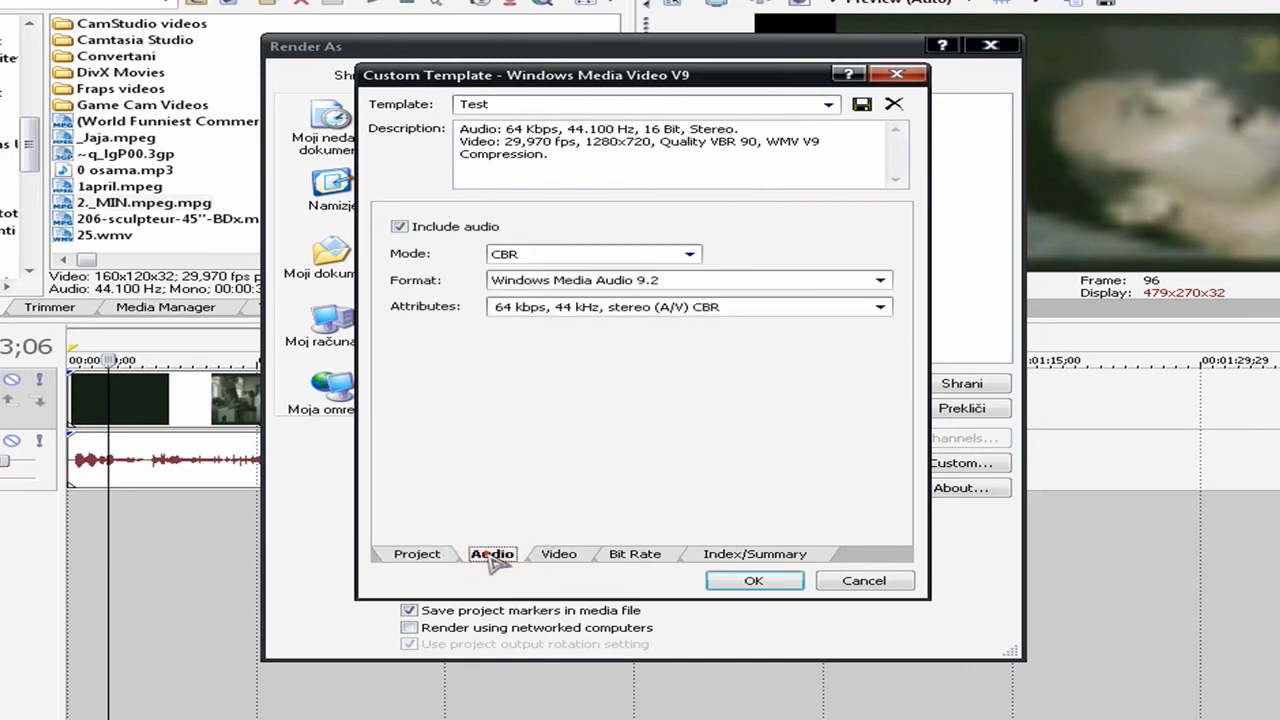
left_click(689, 254)
left_click(690, 254)
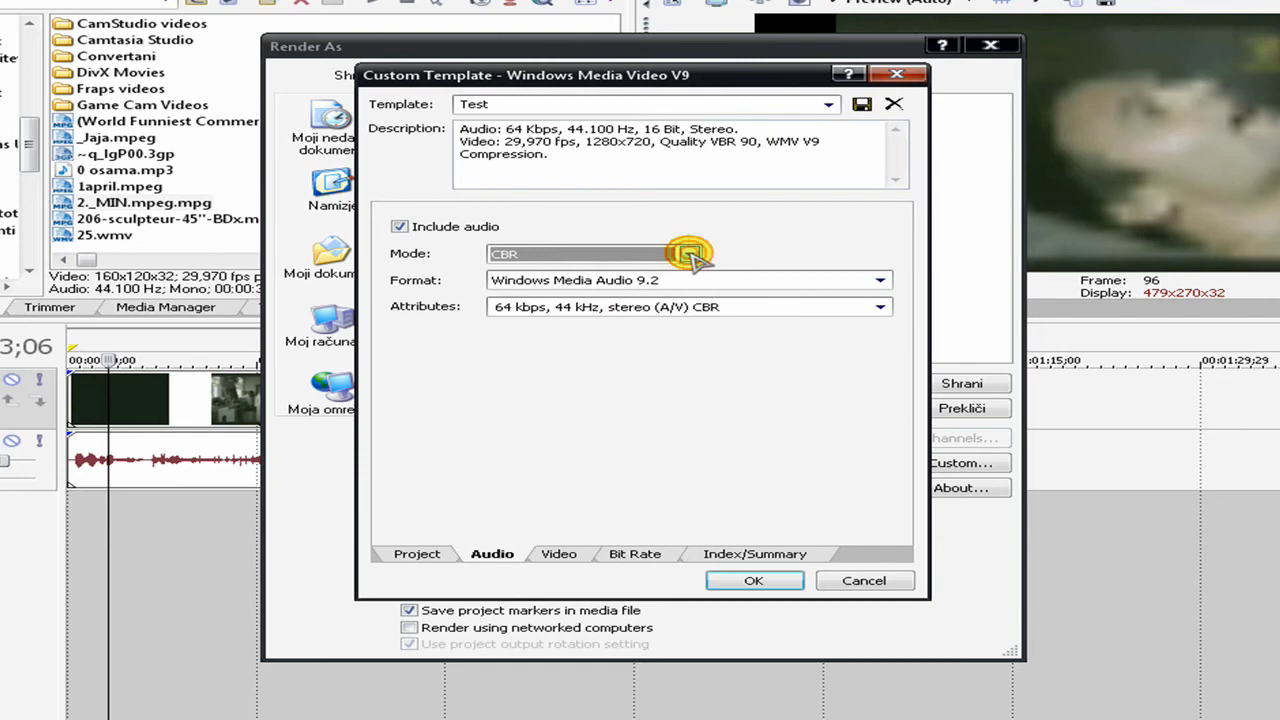
left_click(828, 307)
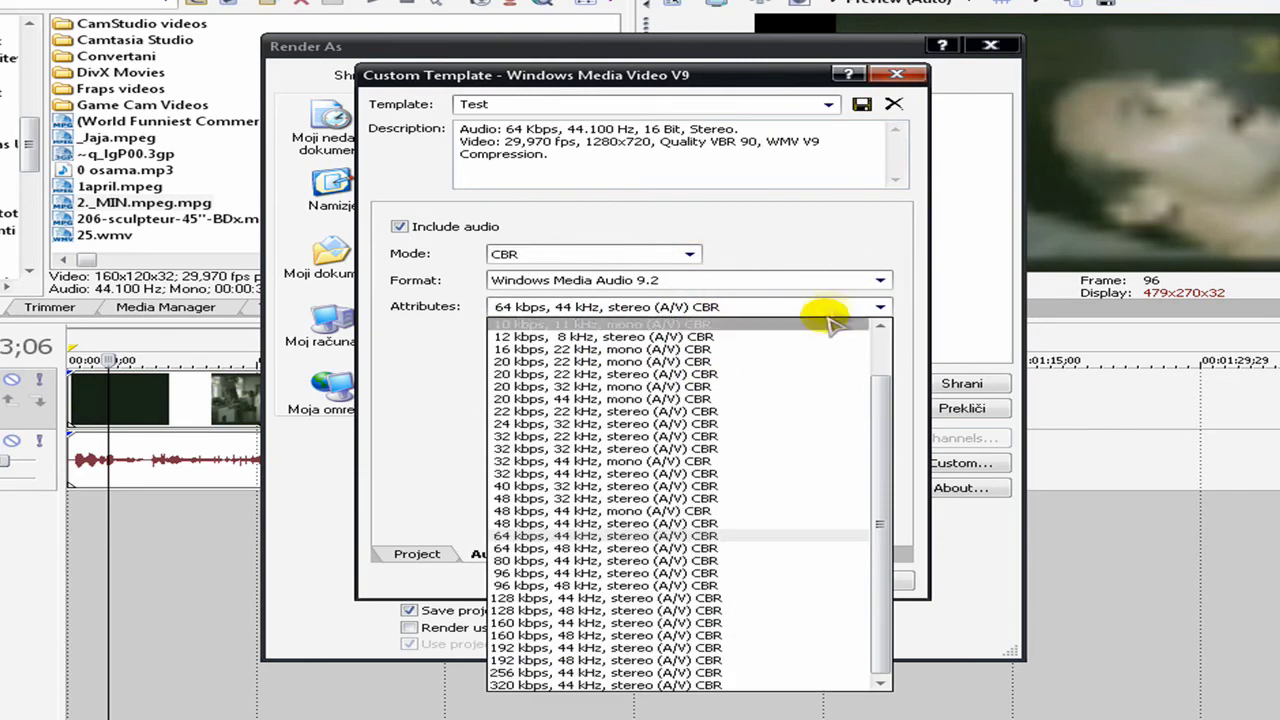
left_click(830, 550)
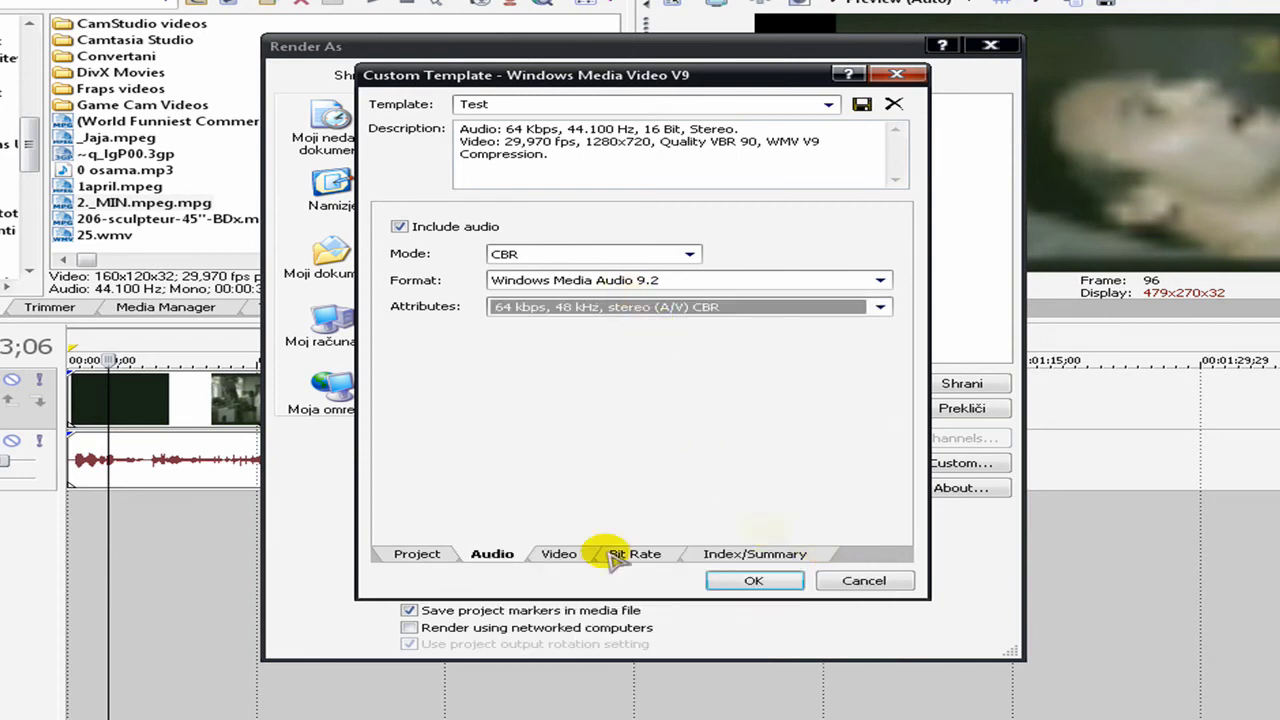
Step: Select High definition (1280x720) as the image size in the template's video settings
left_click(553, 558)
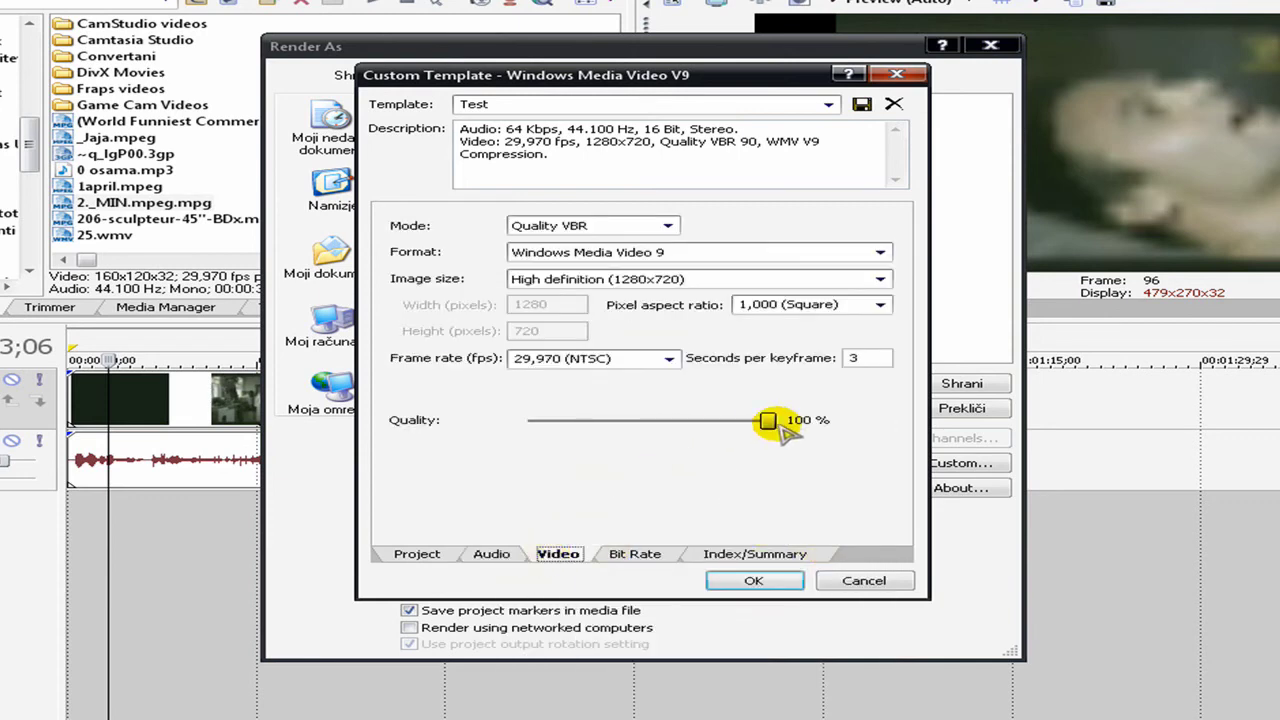
left_click(880, 280)
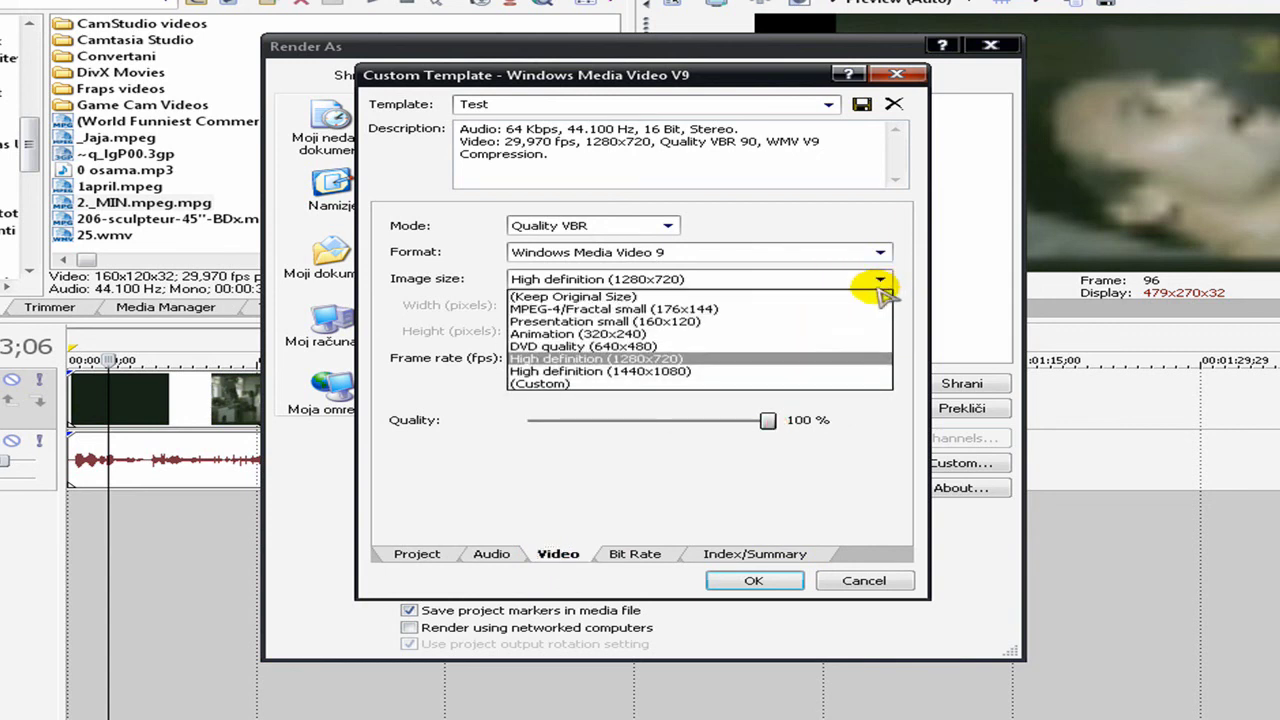
left_click(826, 359)
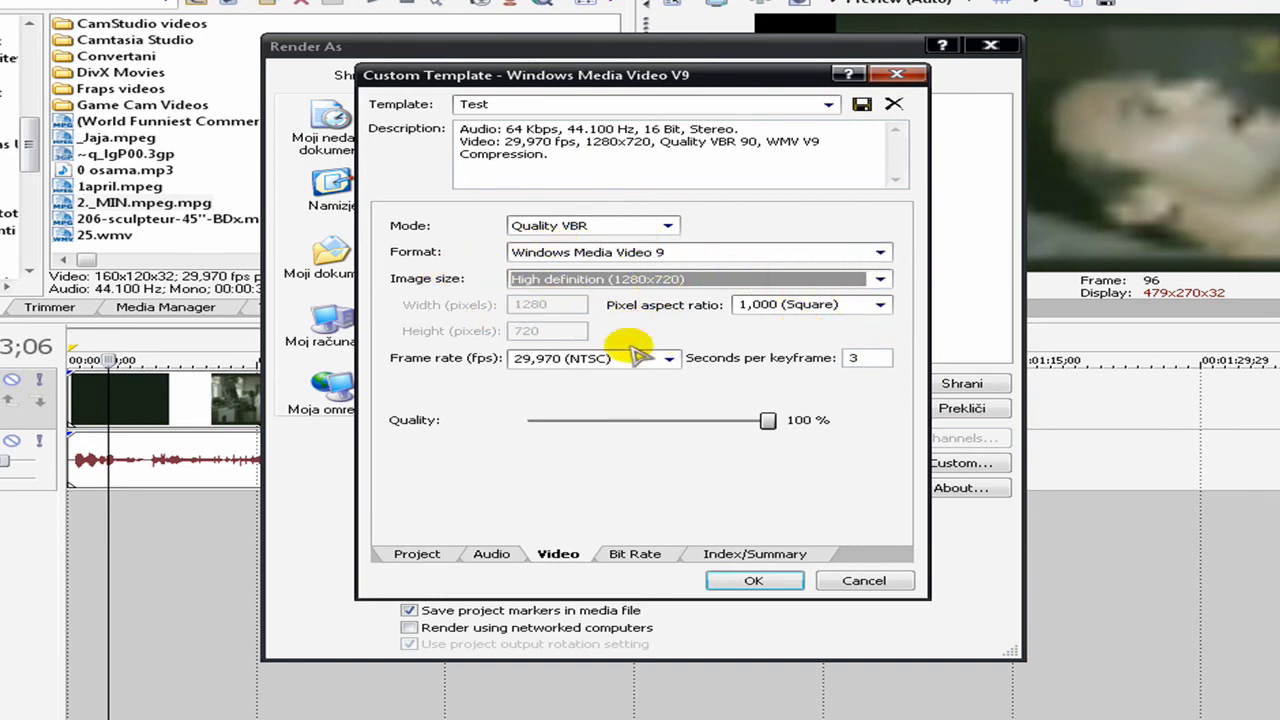
Step: Review the template's index and summary fields, leaving them blank, and accept the custom Test template
left_click(755, 554)
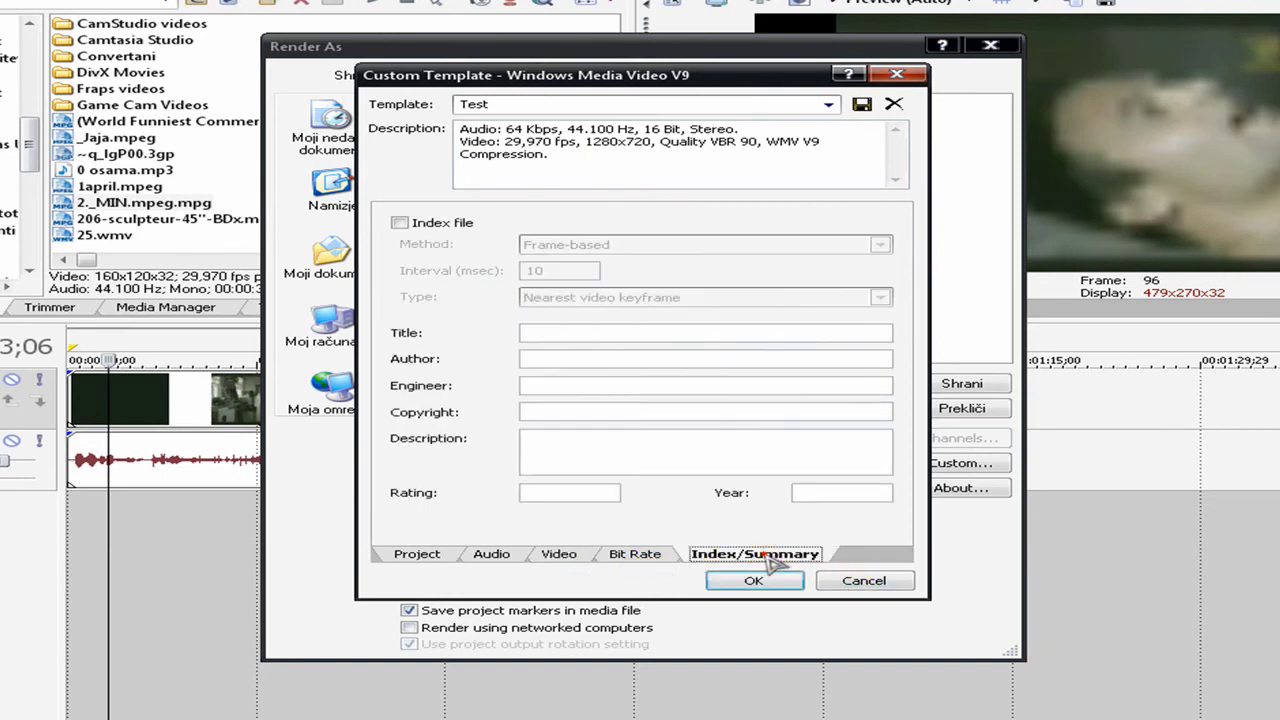
left_click(639, 459)
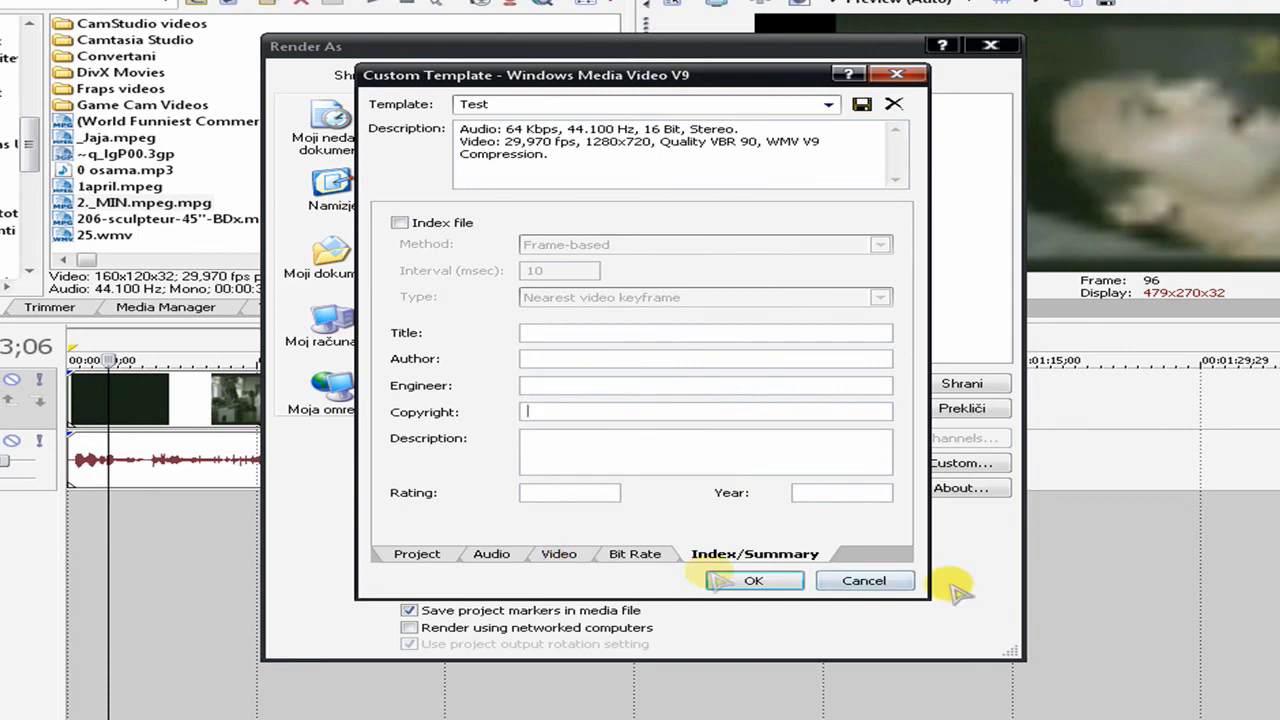
left_click(418, 553)
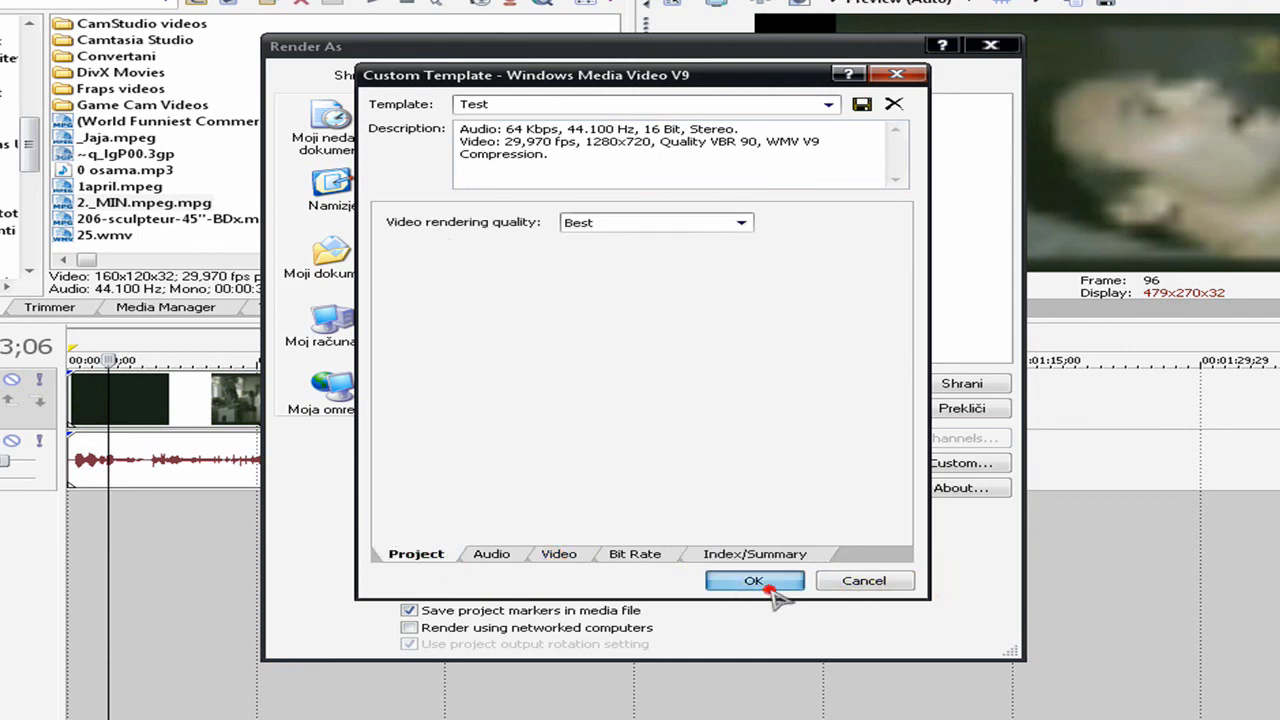
left_click(758, 582)
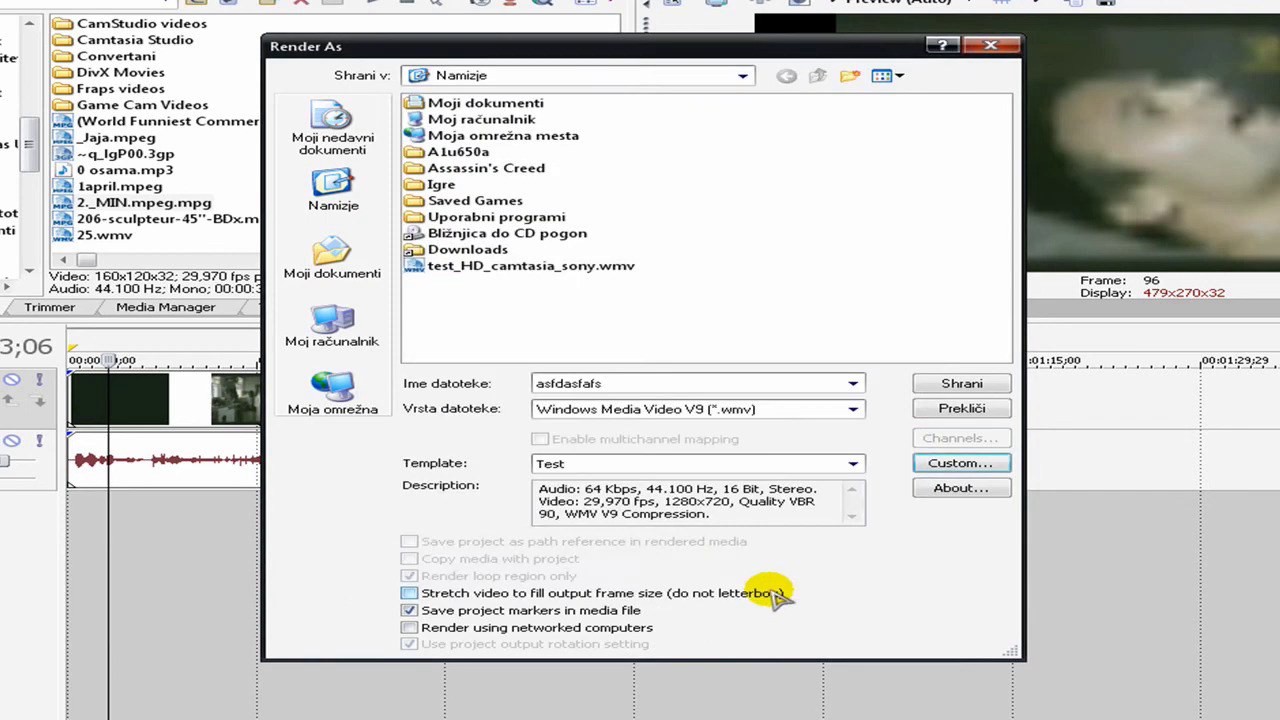
Step: Start rendering asfdasfafs.wmv with the Test template, cancel the render and close its progress dialog
left_click(955, 386)
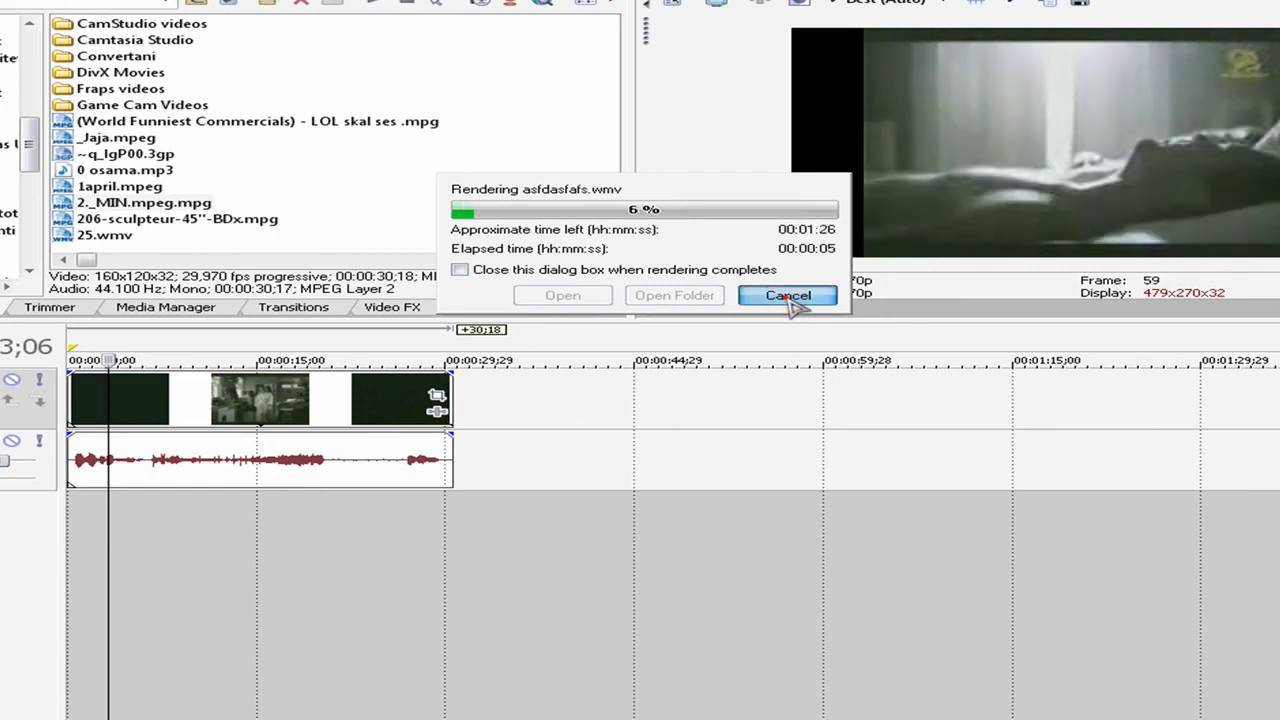
left_click(787, 296)
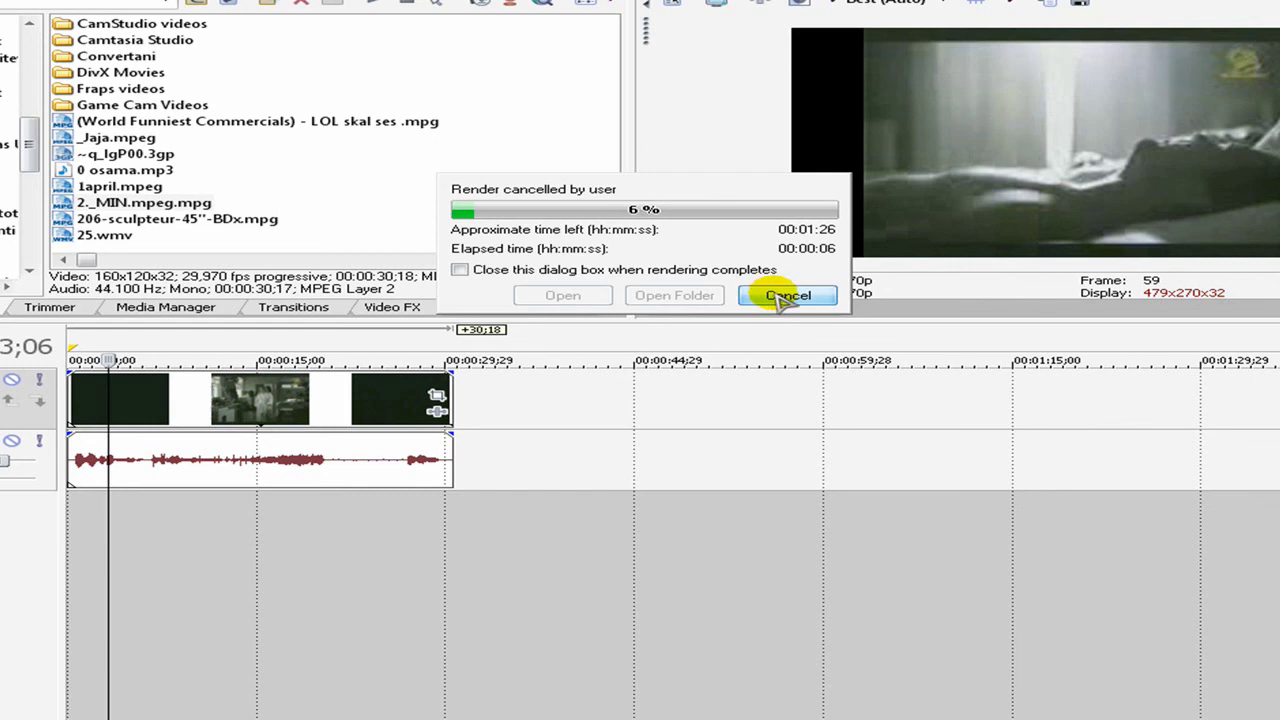
left_click(787, 296)
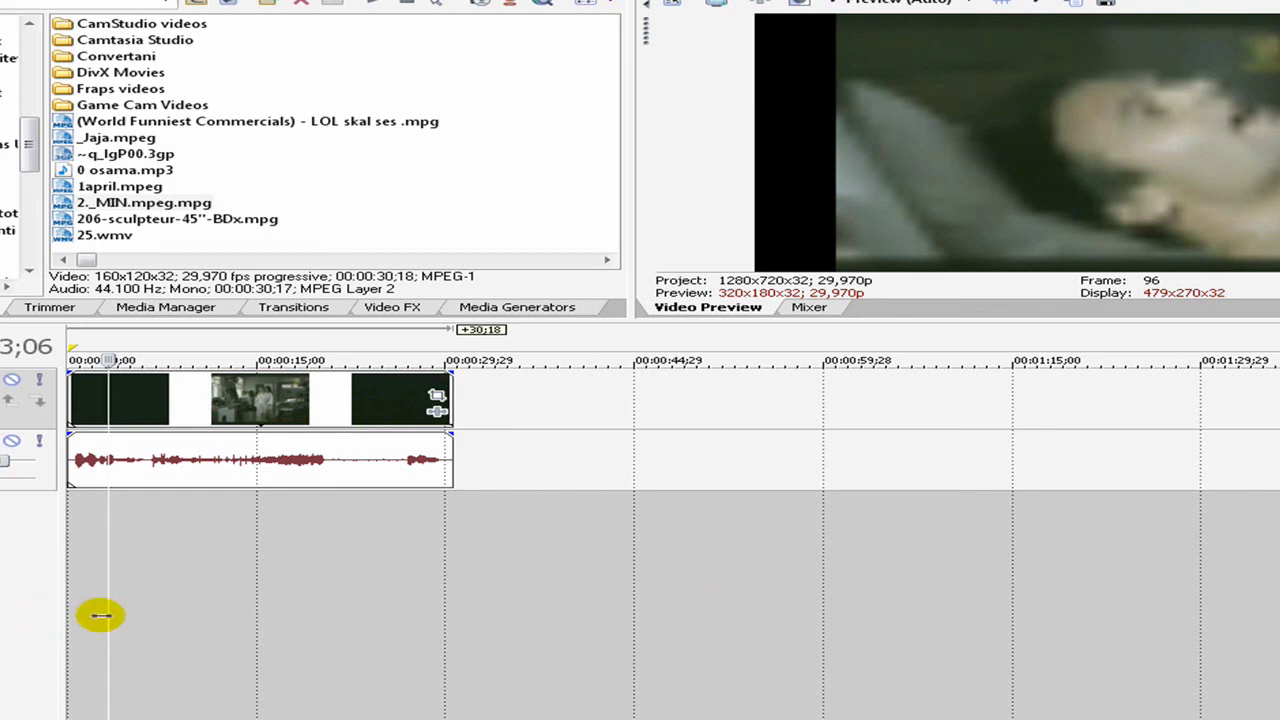
Step: Move the playhead back to the beginning of the timeline
left_click_drag(106, 614, 68, 612)
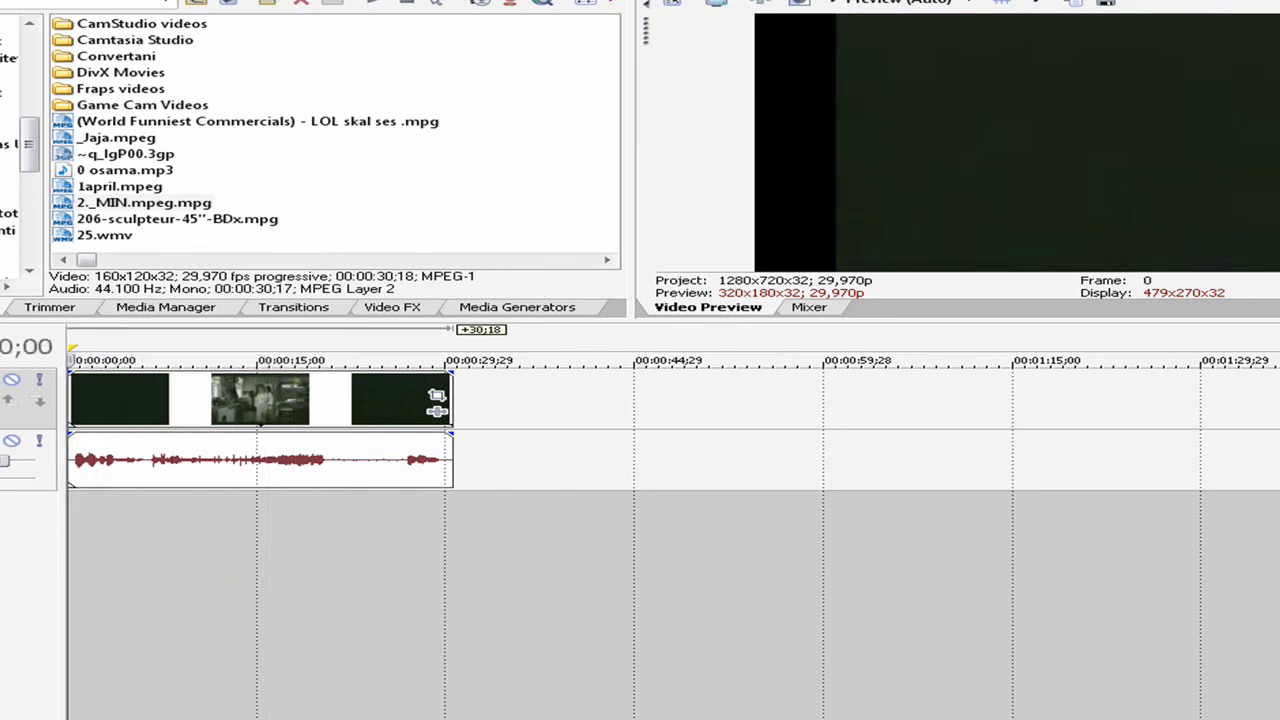